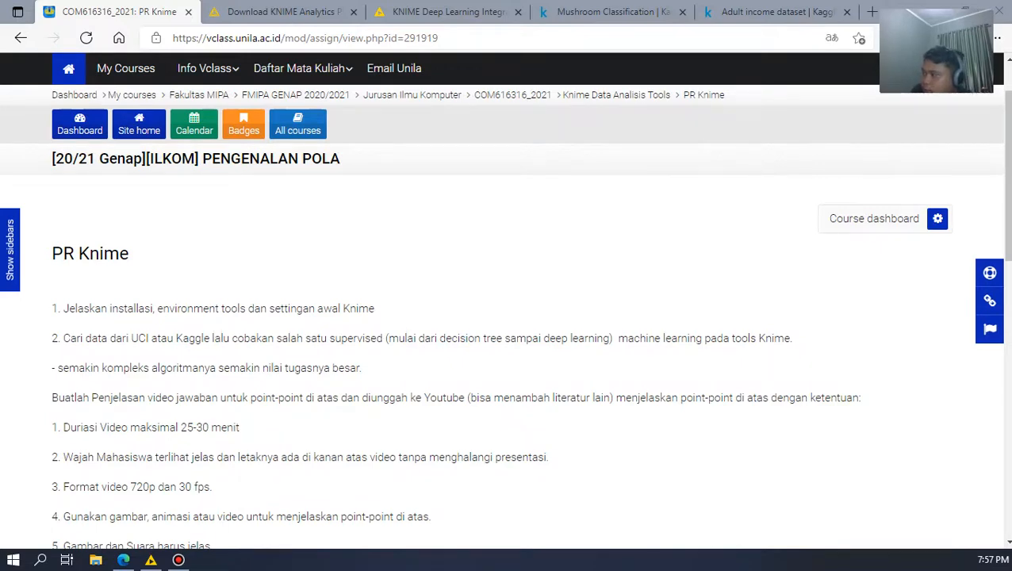
Step: Read the PR Knime assignment, then review the KNIME Analytics Platform download page's packages for Windows, Linux and Mac
scroll(506, 317, down, 1)
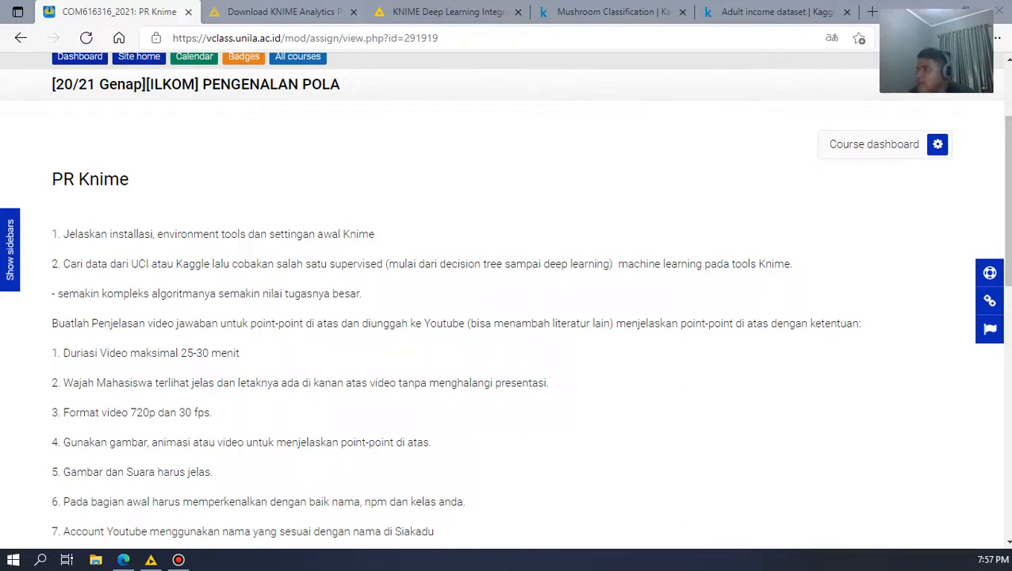
click(281, 12)
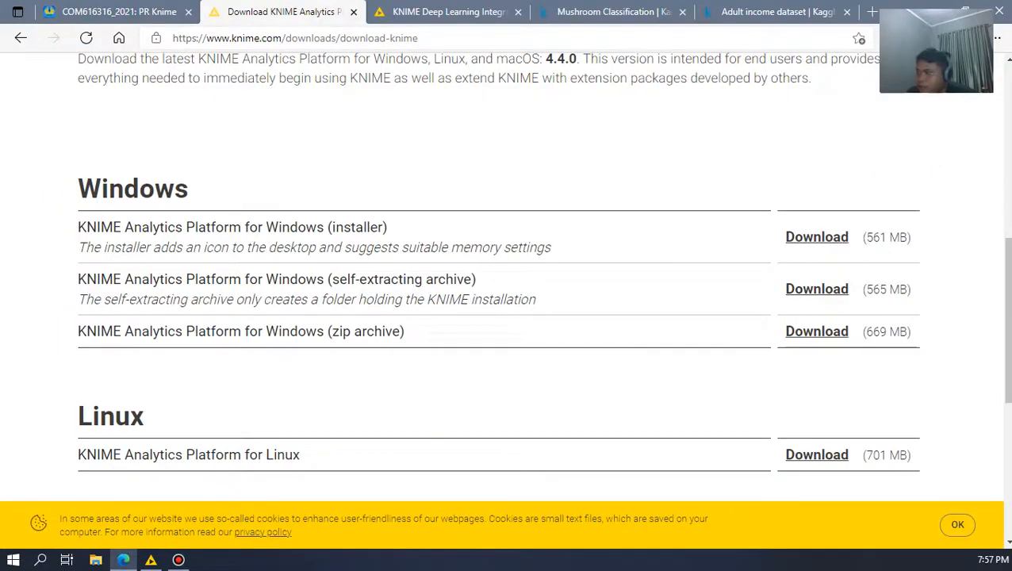
scroll(374, 107, up, 6)
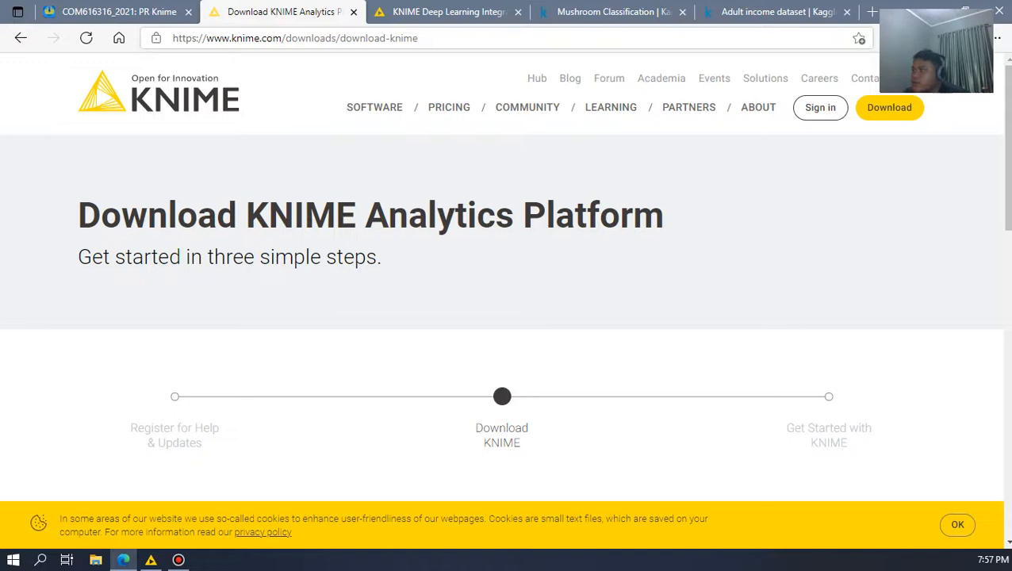
click(356, 38)
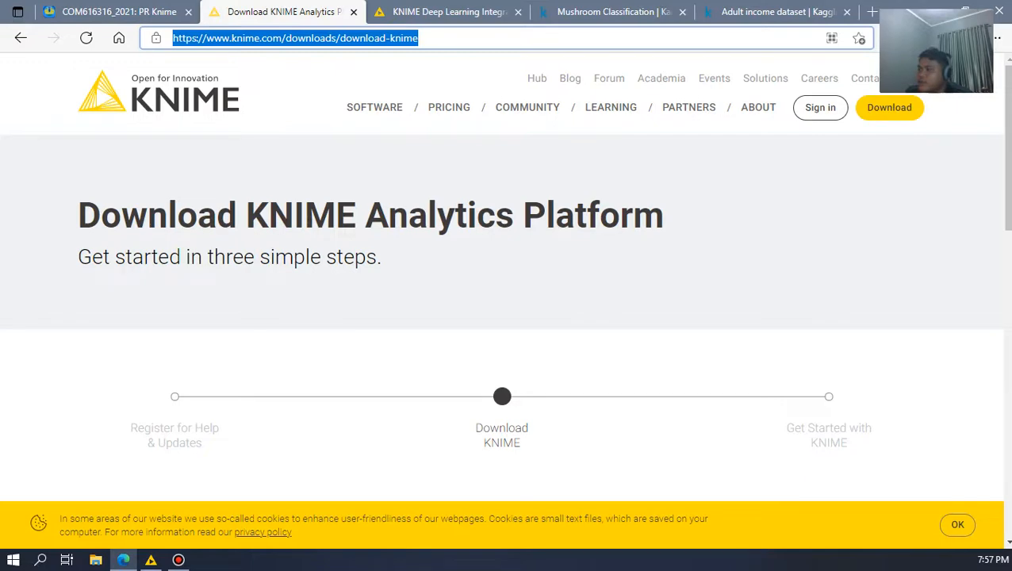
scroll(506, 278, down, 7)
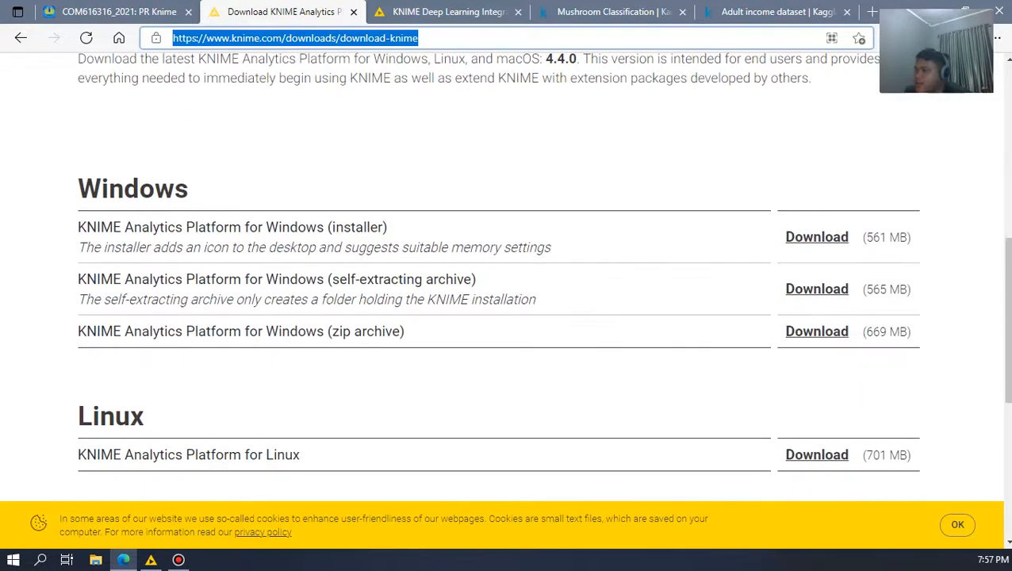
scroll(506, 278, down, 1)
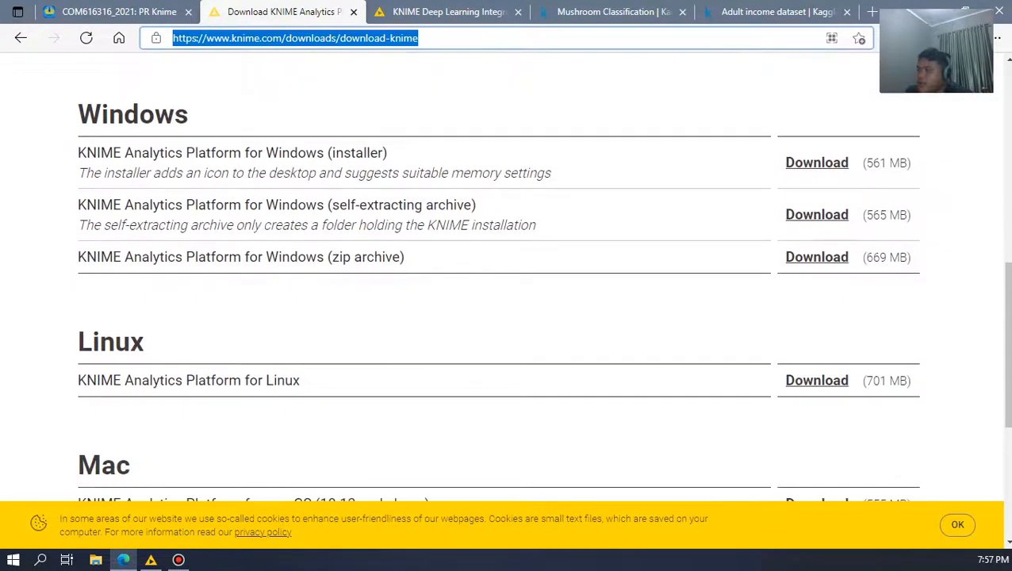
click(506, 309)
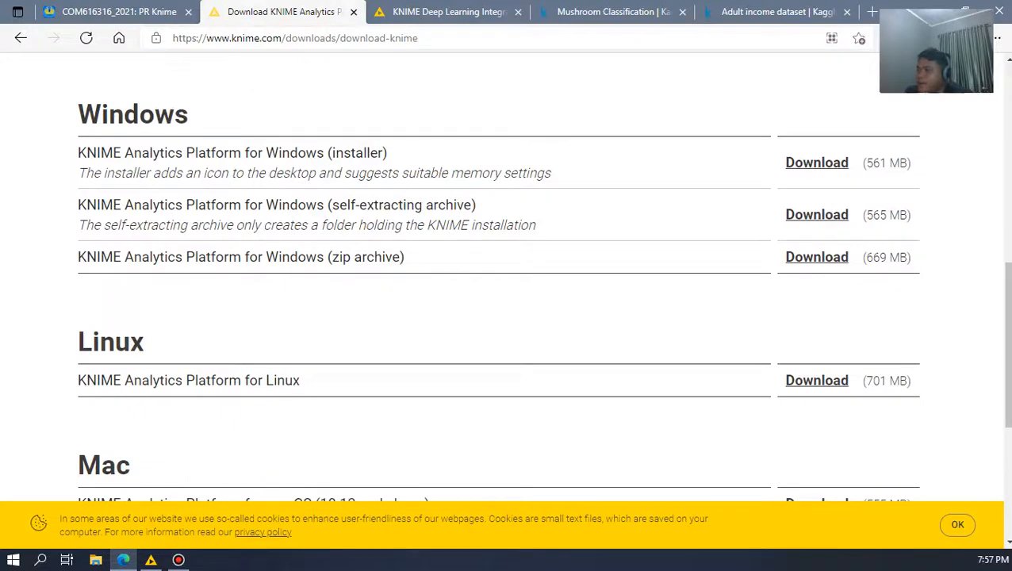
scroll(506, 309, down, 1)
scroll(506, 309, up, 1)
scroll(506, 309, down, 1)
scroll(506, 309, up, 2)
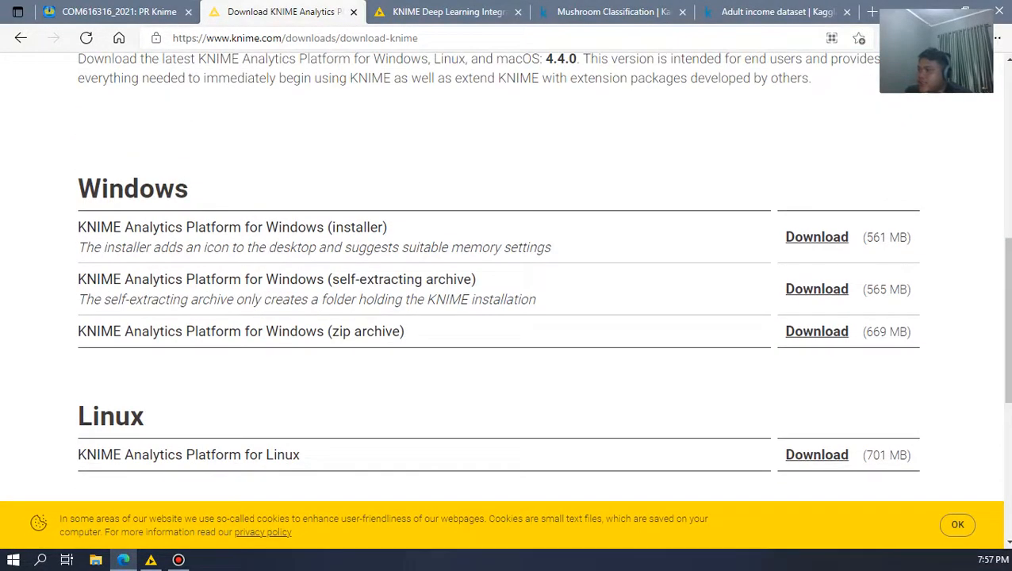
Step: Highlight the Windows heading and the word "installer" in the first Windows download option, then clear the selection
drag(189, 189, 79, 189)
click(226, 372)
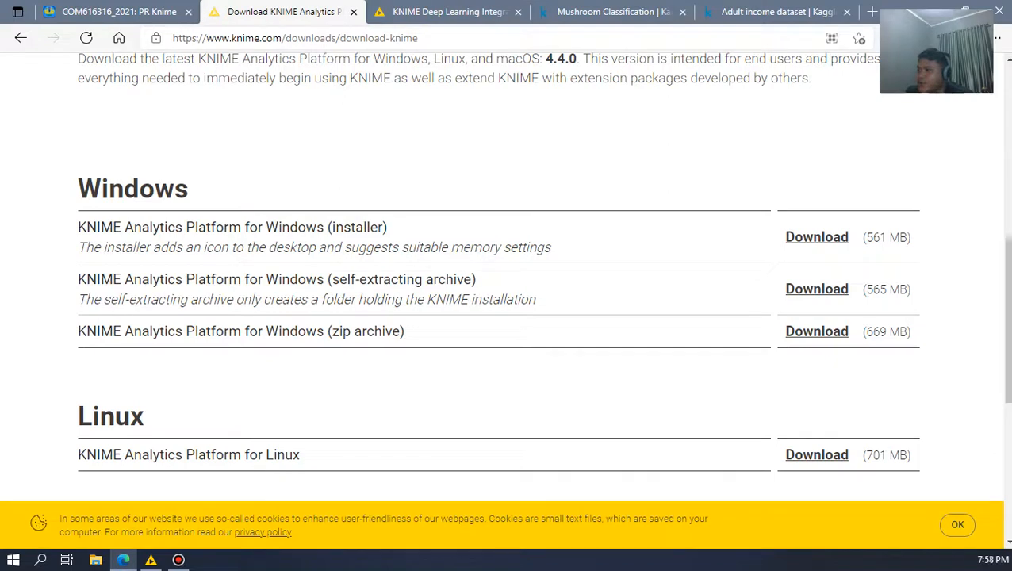
drag(383, 228, 332, 227)
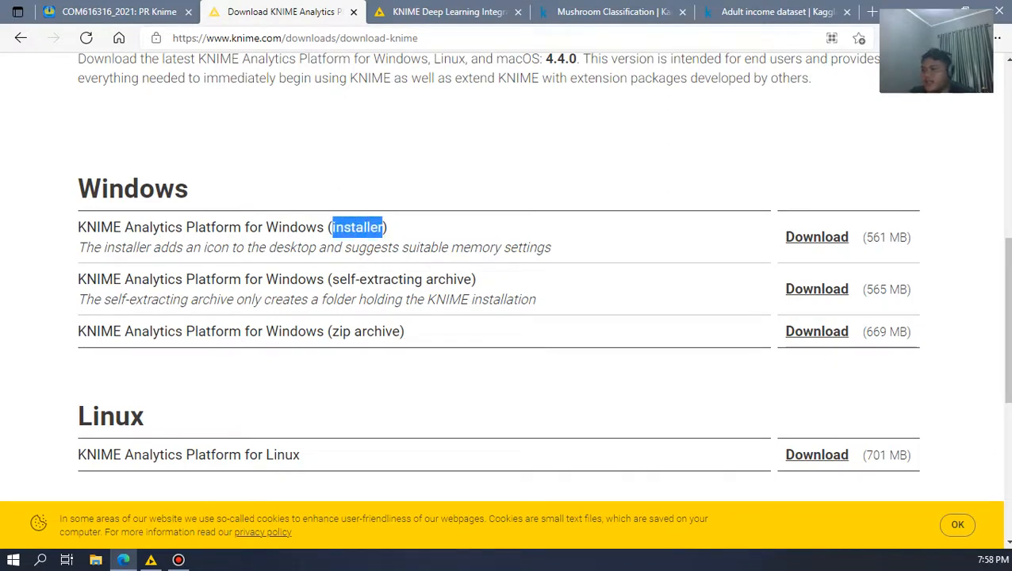
click(368, 371)
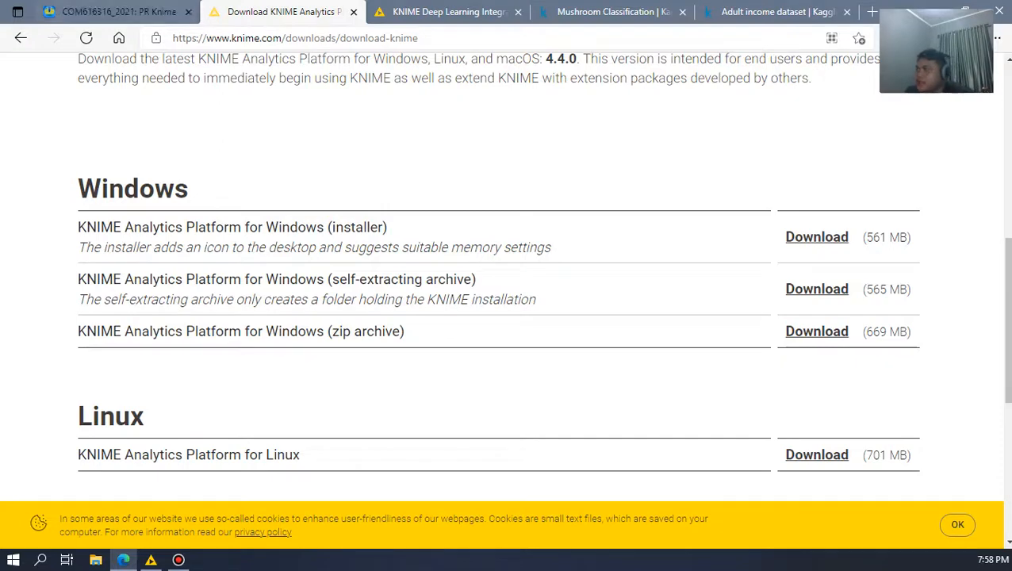
Step: Switch to KNIME Analytics Platform, view the Python Deep Learning preferences, close them and return to the browser
click(111, 11)
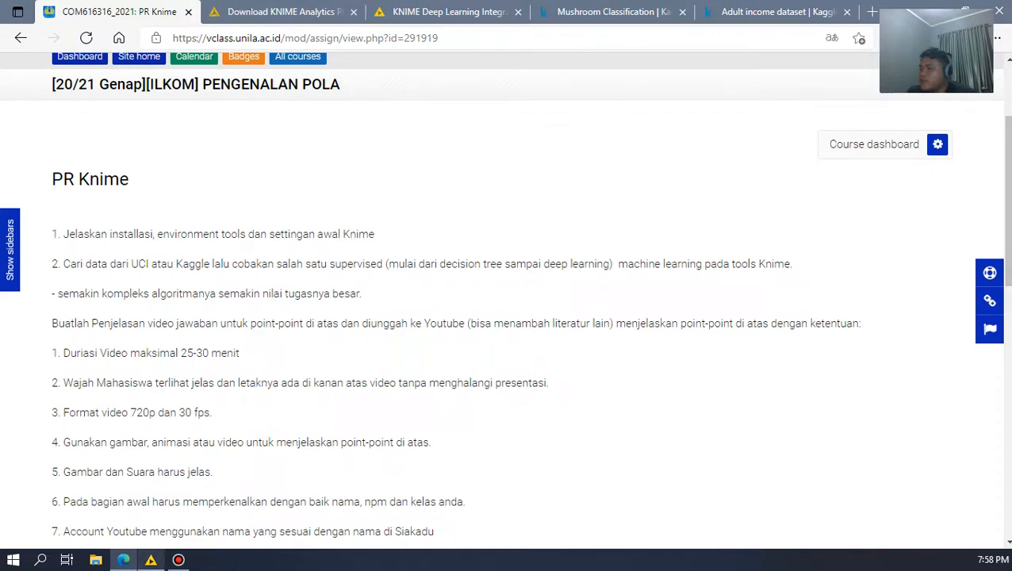
click(151, 560)
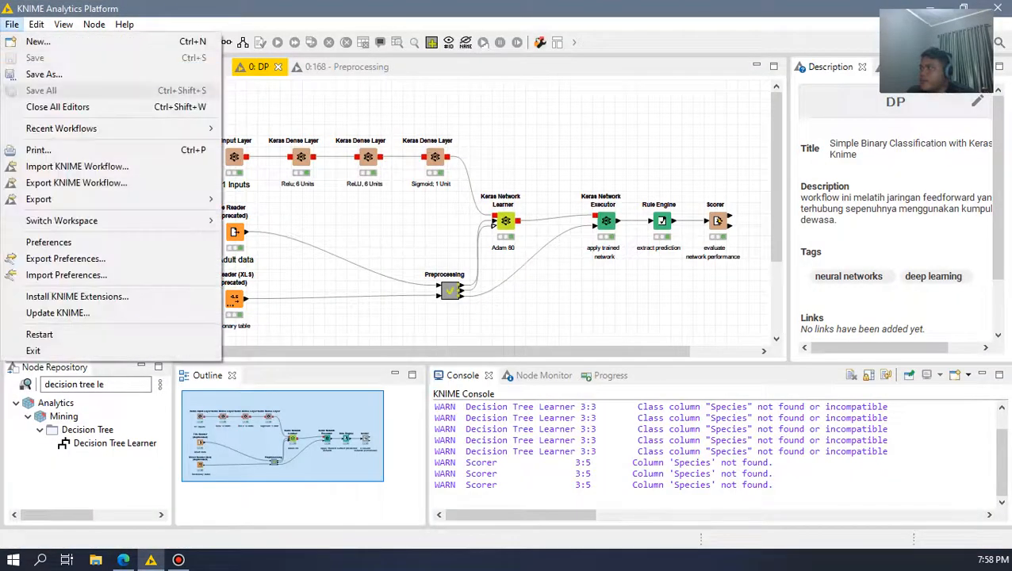
click(43, 241)
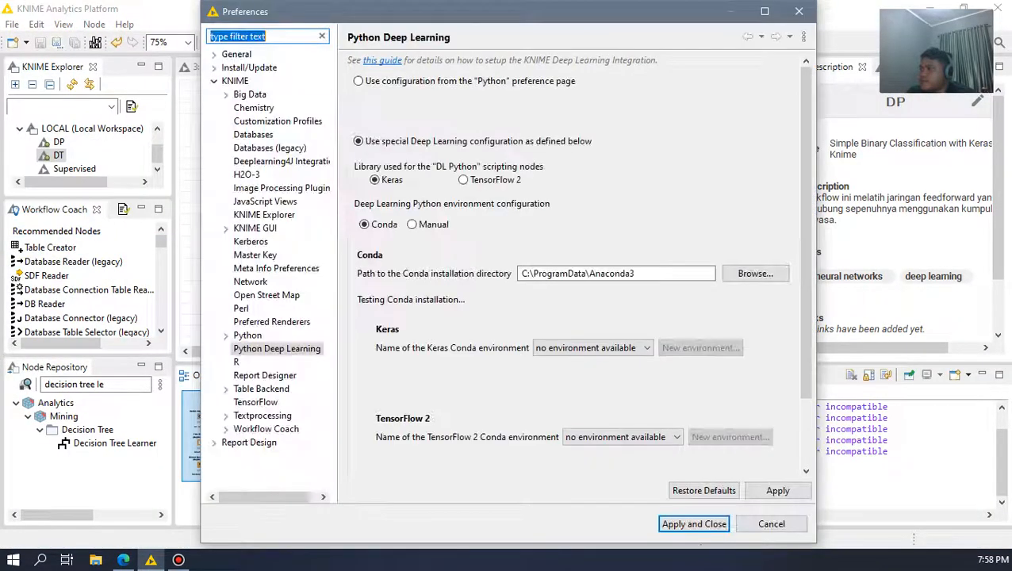
click(795, 15)
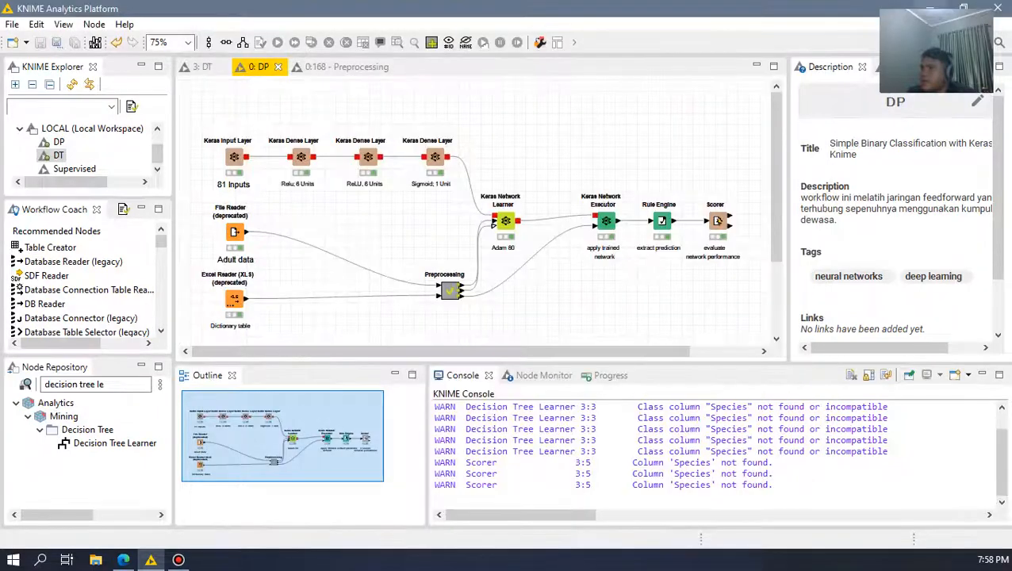
click(928, 7)
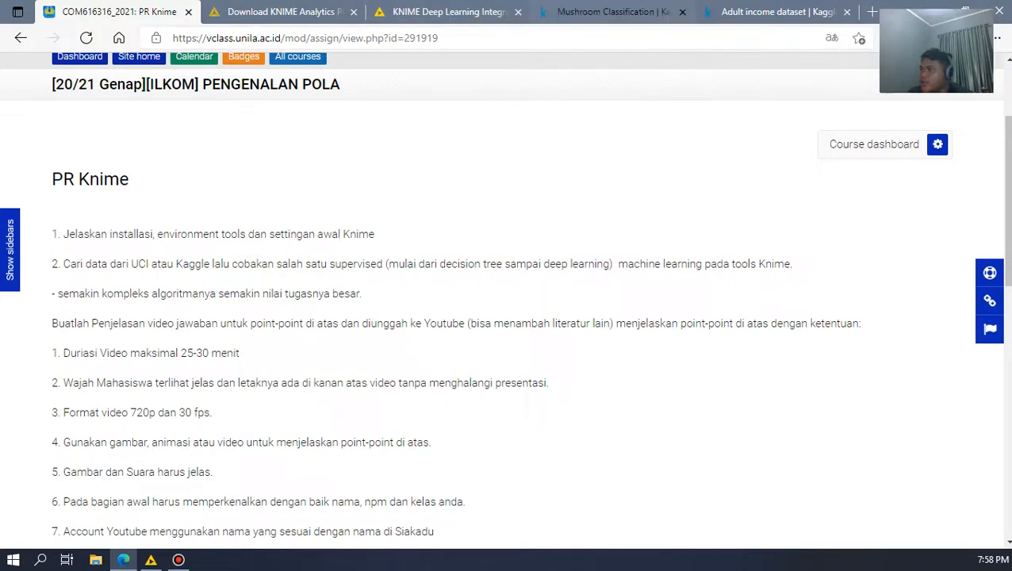
click(611, 12)
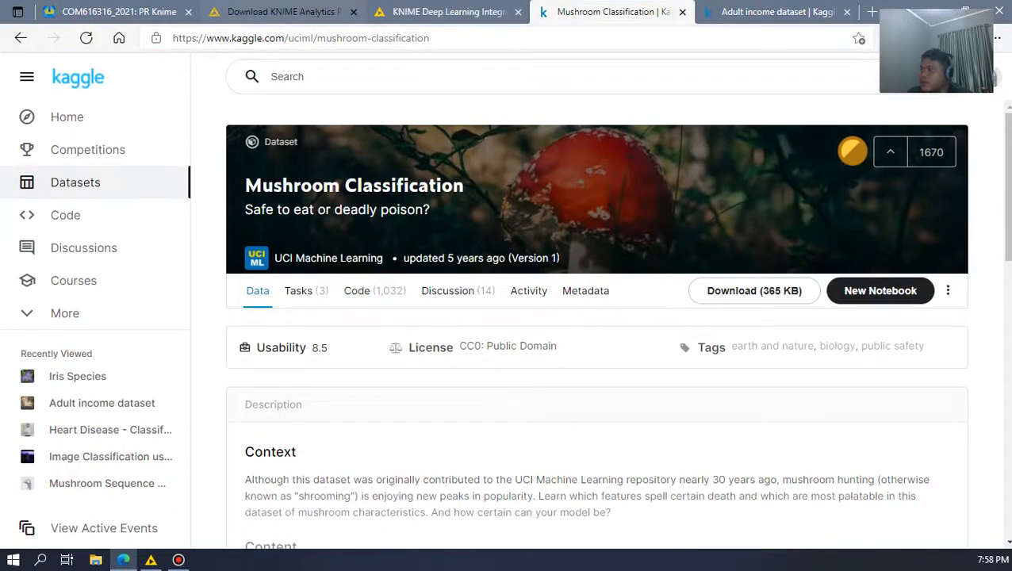
click(284, 11)
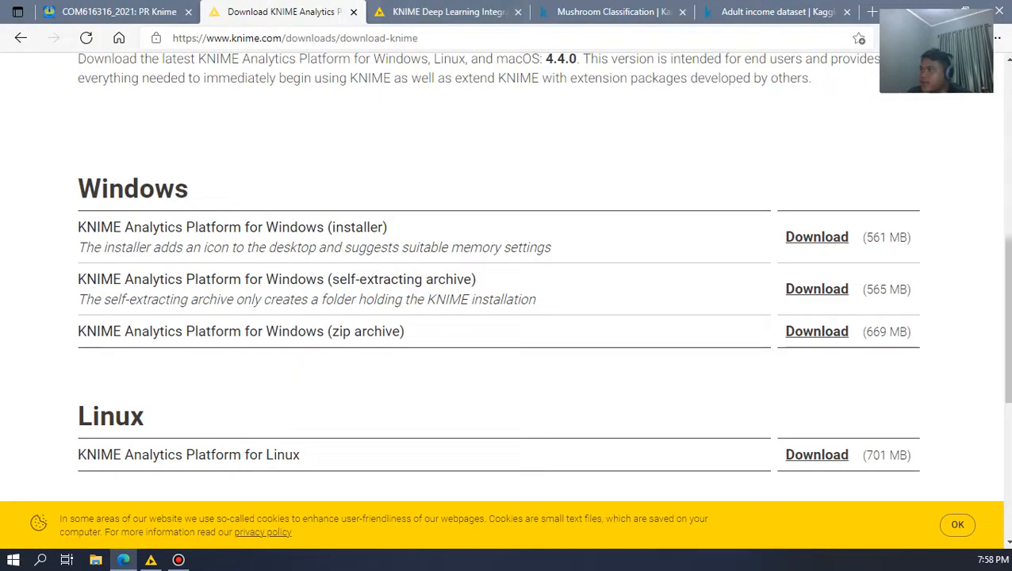
click(449, 12)
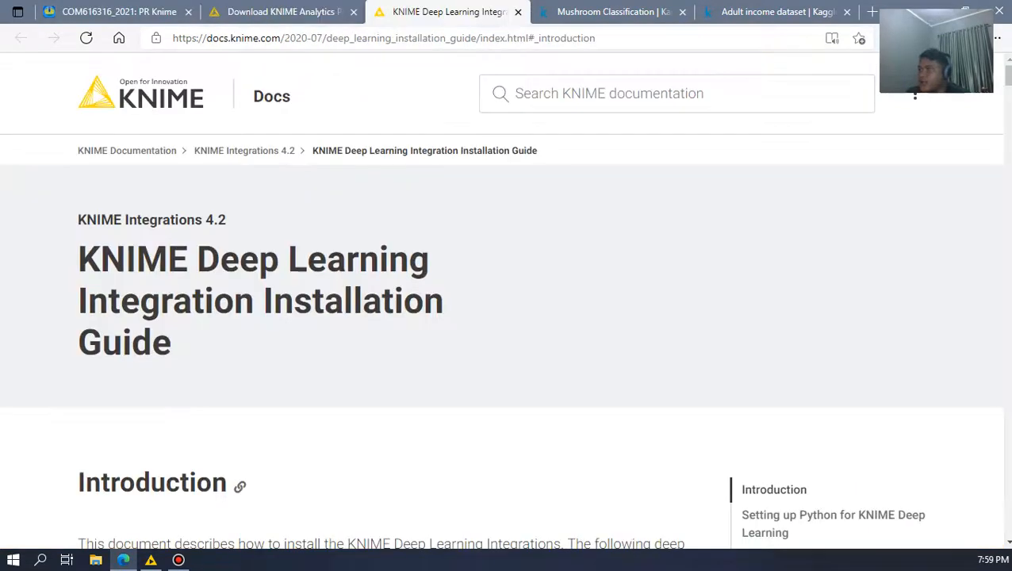
click(119, 12)
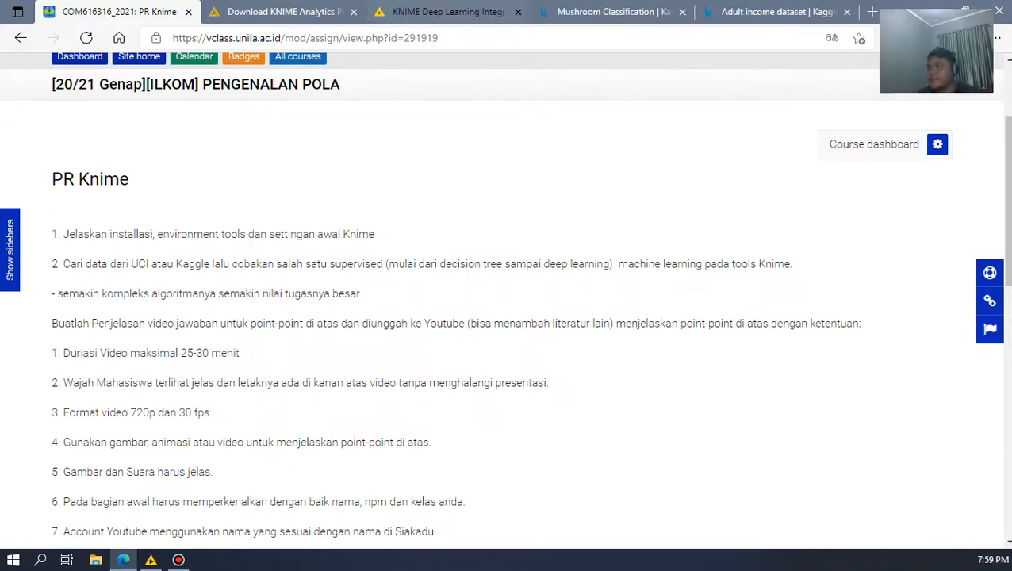
Step: Read the KNIME Deep Learning Integration Installation Guide's sections on Anaconda setup, installation and configuring Python for deep learning
click(448, 11)
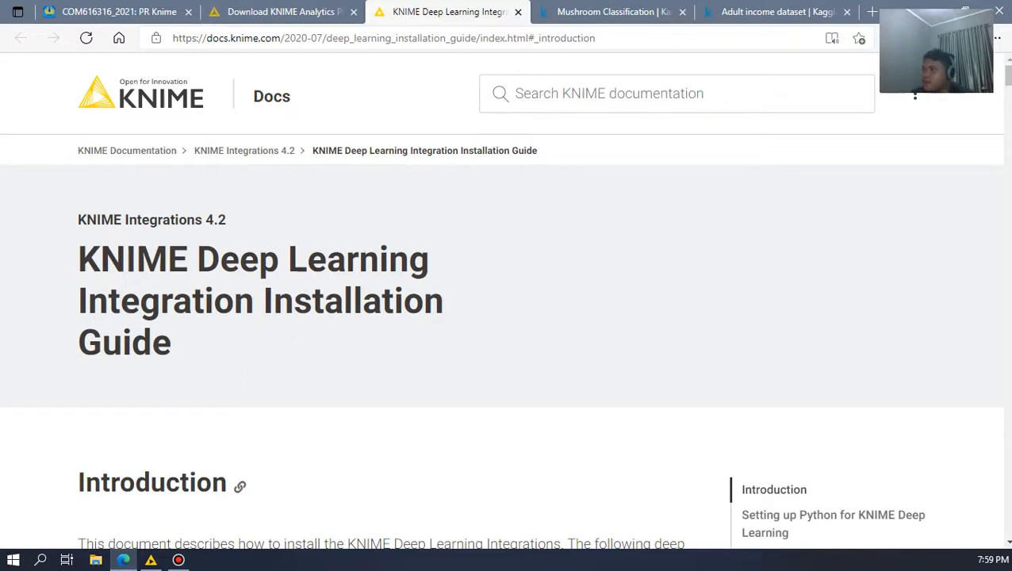
scroll(499, 301, down, 5)
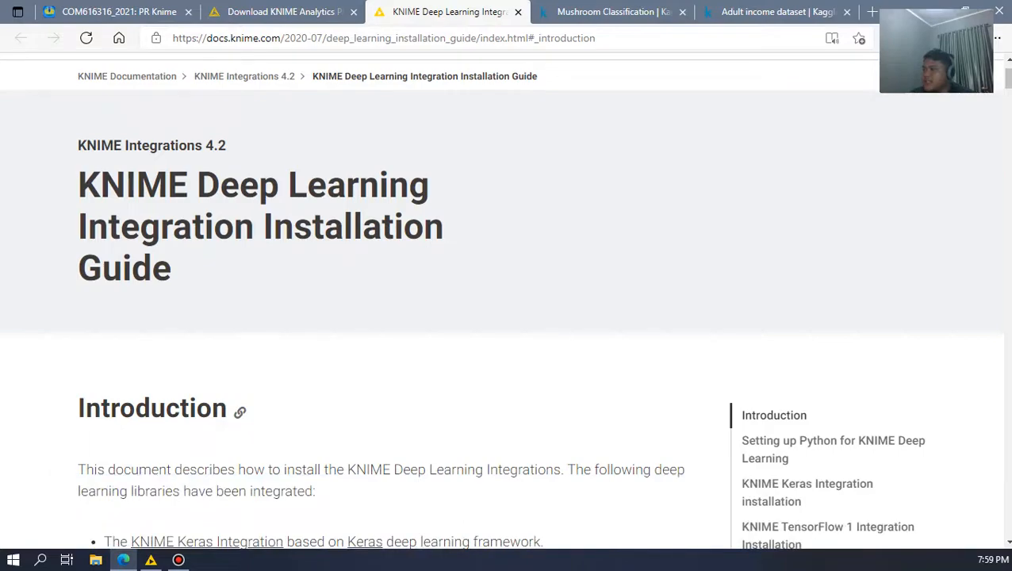
scroll(499, 301, down, 8)
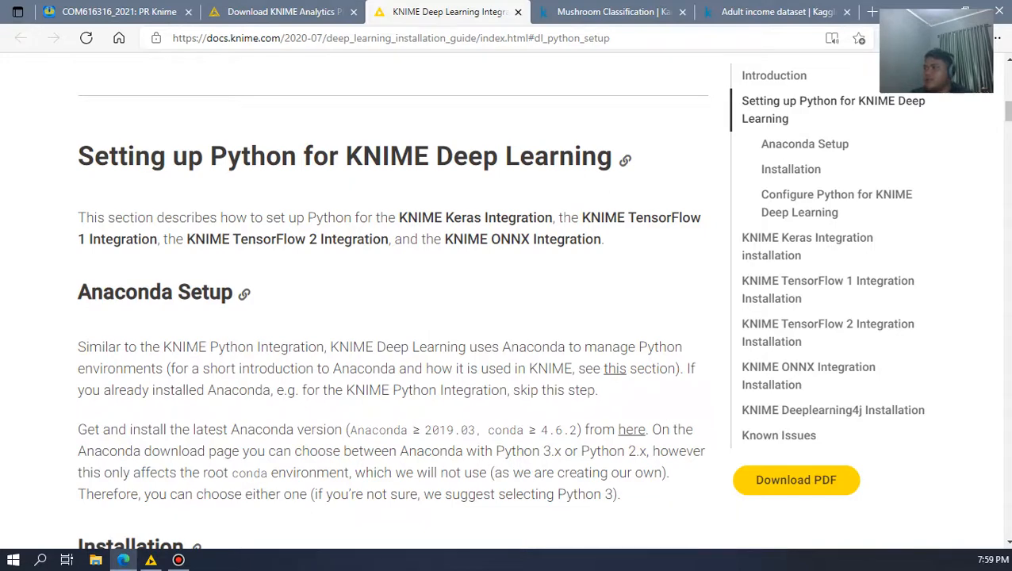
scroll(392, 317, down, 1)
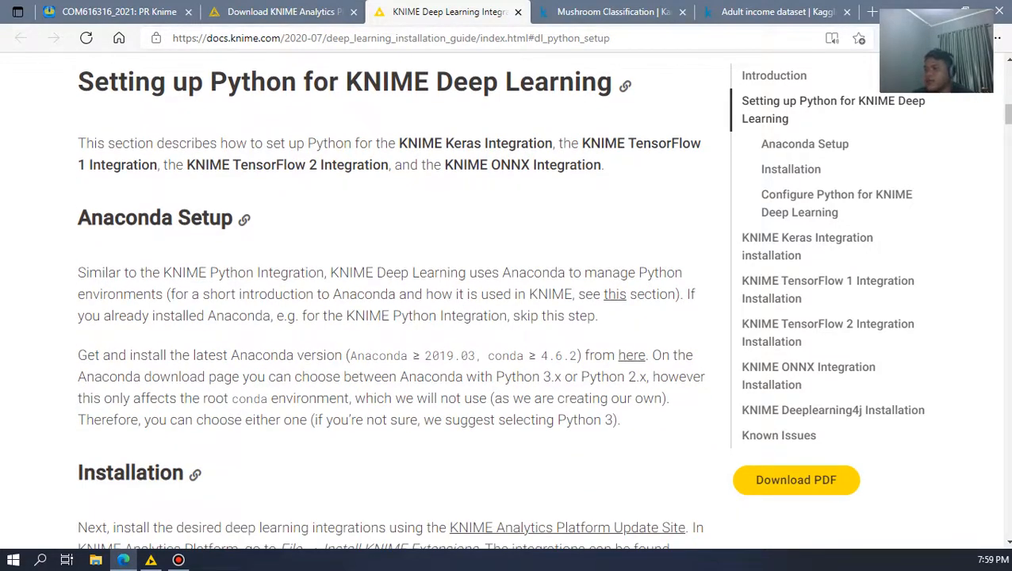
scroll(393, 317, down, 1)
scroll(392, 317, down, 4)
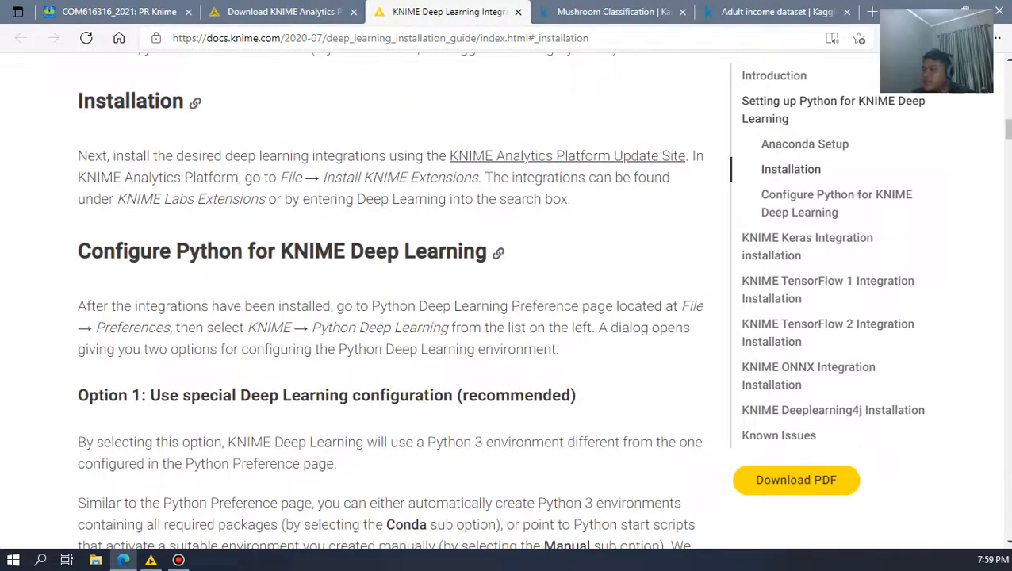
scroll(392, 317, down, 5)
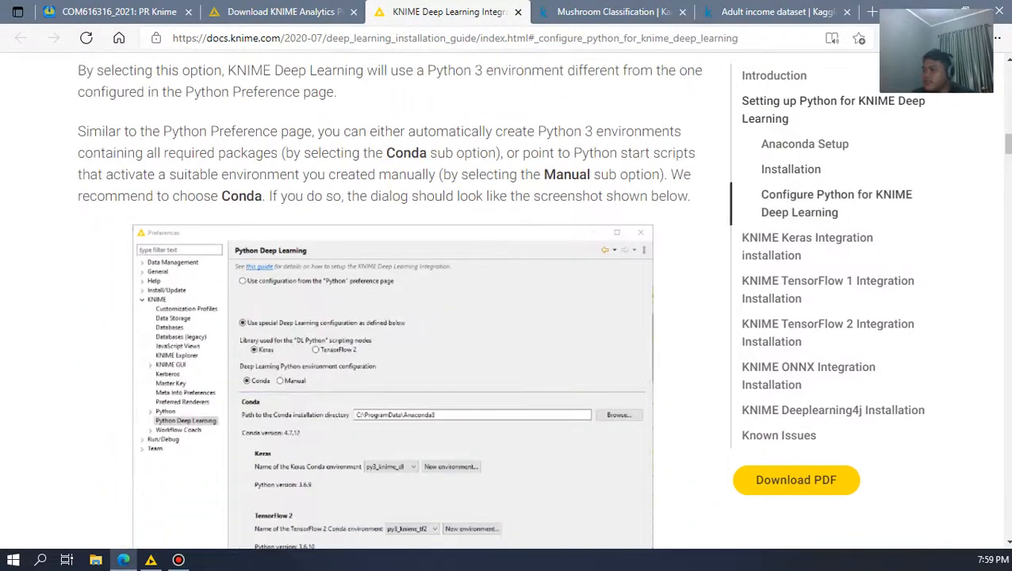
Step: Switch to KNIME Analytics Platform, open the Python Deep Learning preferences and examine the Conda path, Keras and TensorFlow 2 environment settings
click(151, 560)
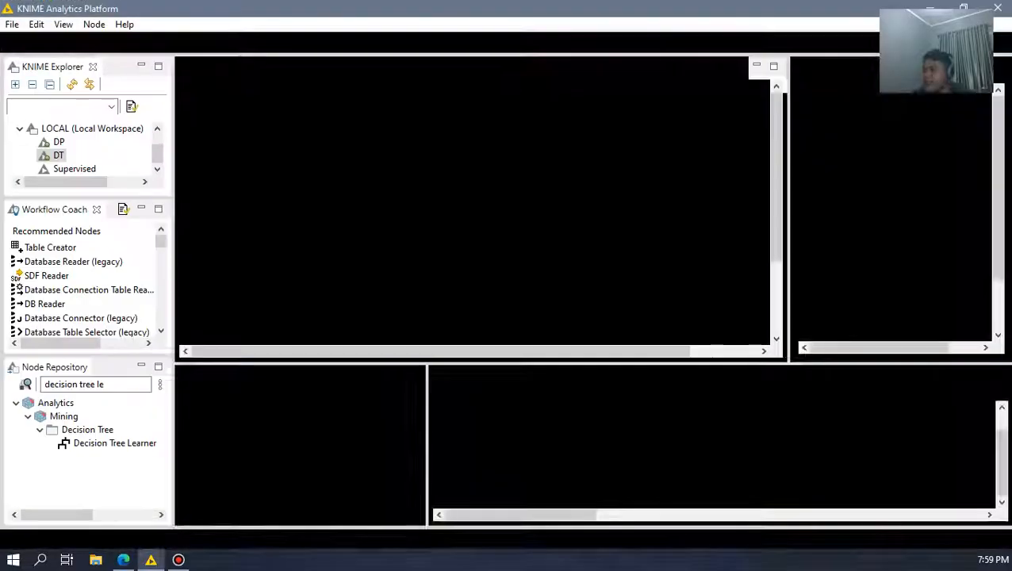
click(12, 24)
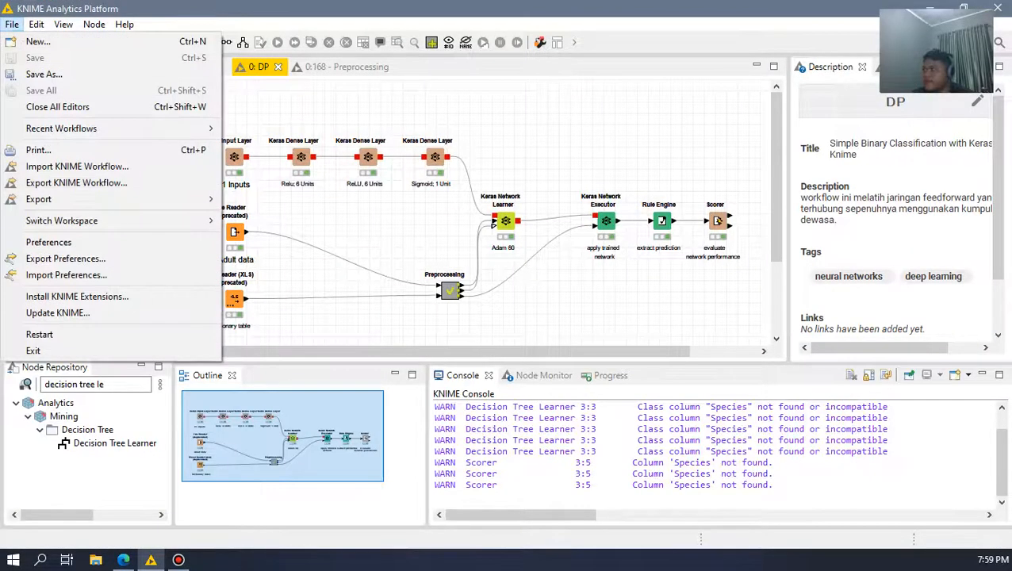
click(48, 242)
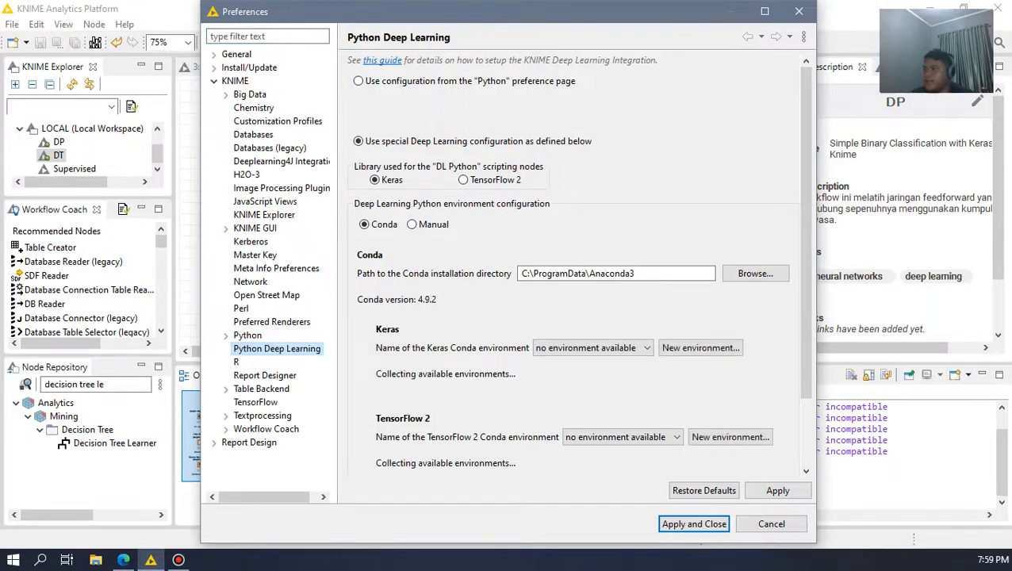
scroll(578, 266, down, 1)
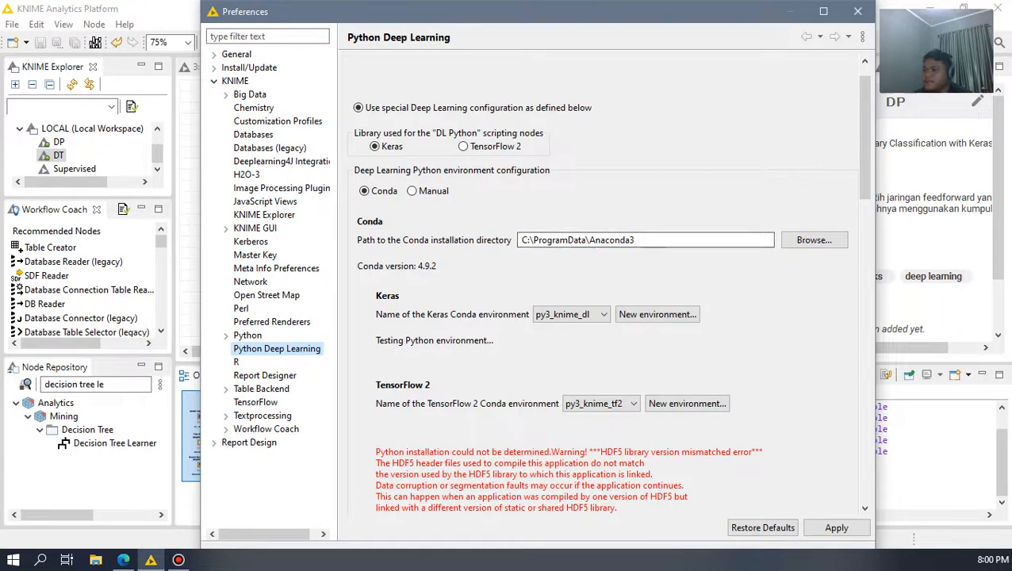
scroll(603, 285, down, 5)
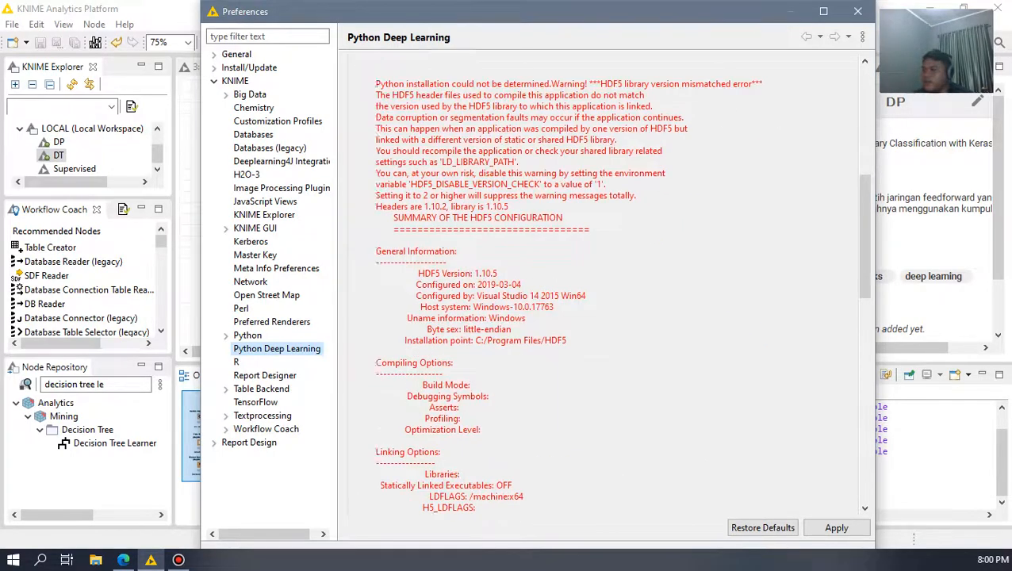
scroll(603, 285, up, 8)
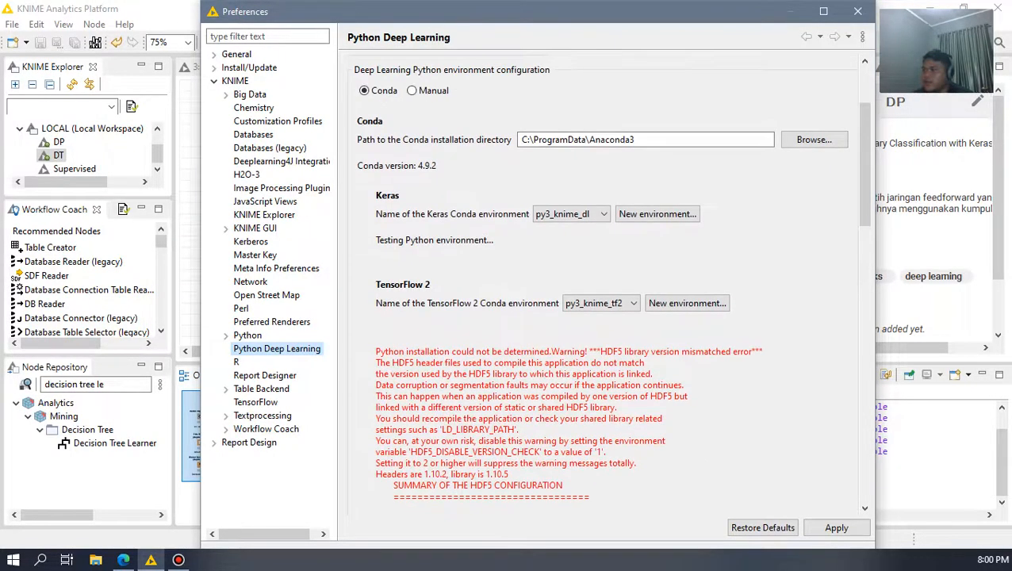
scroll(602, 285, up, 2)
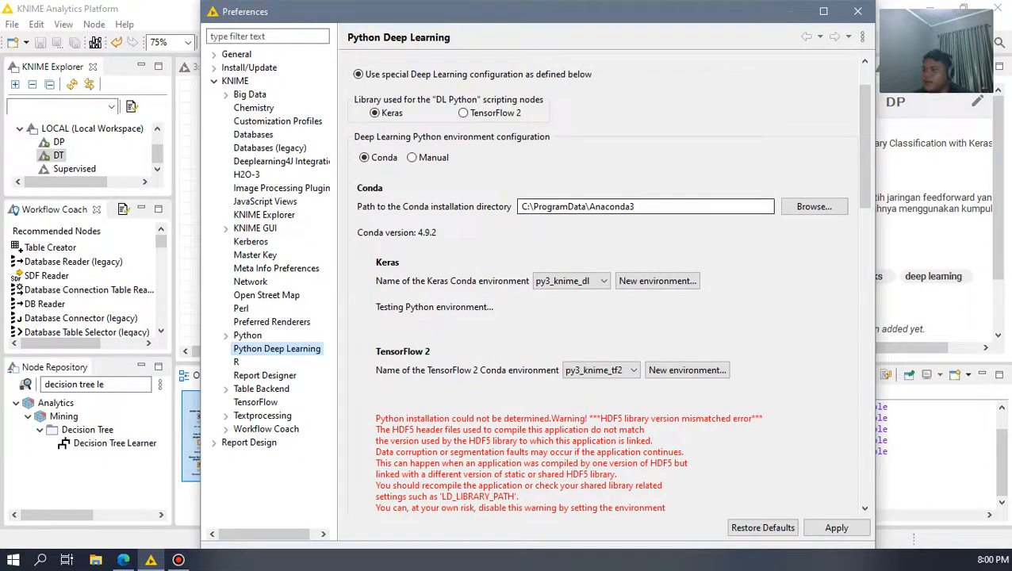
scroll(603, 285, down, 1)
scroll(602, 285, up, 3)
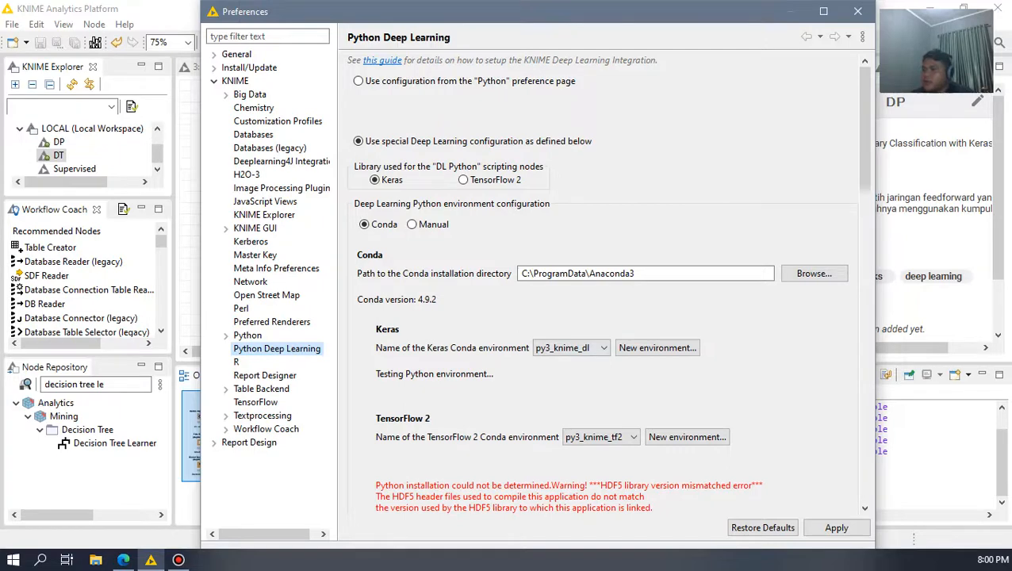
scroll(603, 285, down, 3)
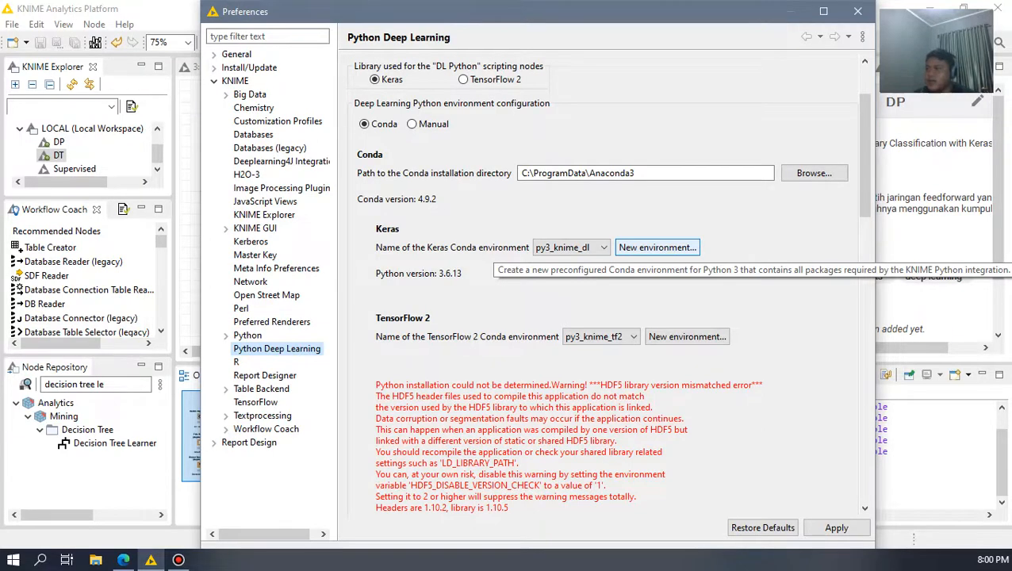
Step: Close the preferences, return to the browser and read the guide's instructions for creating a new deep learning Conda environment
click(857, 11)
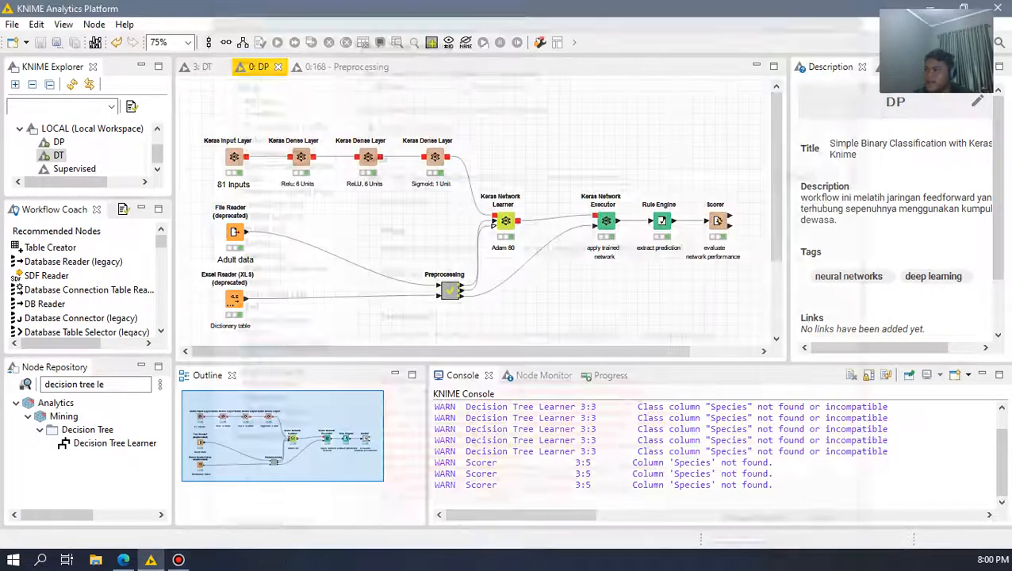
click(123, 560)
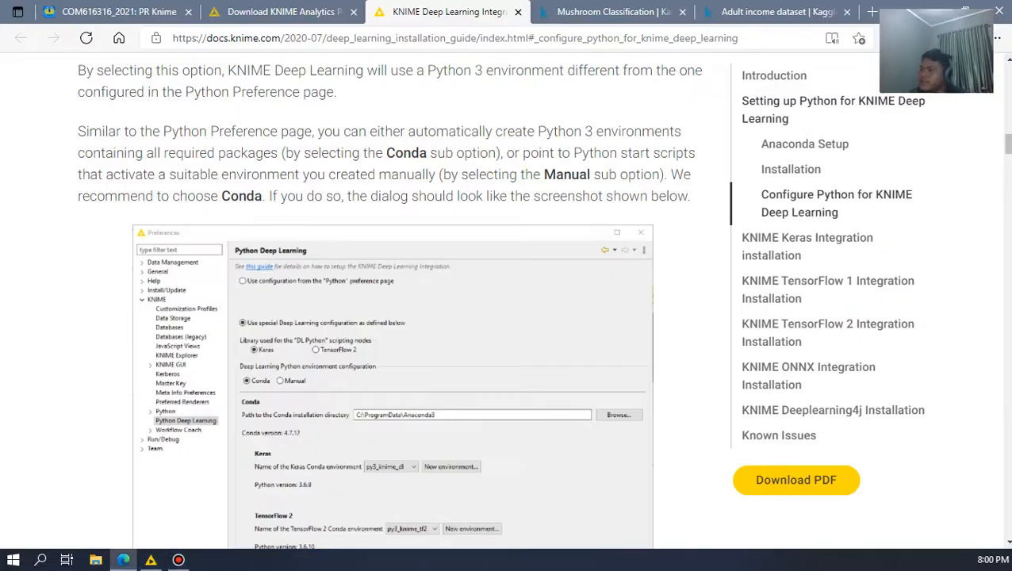
scroll(388, 301, down, 1)
scroll(388, 301, down, 2)
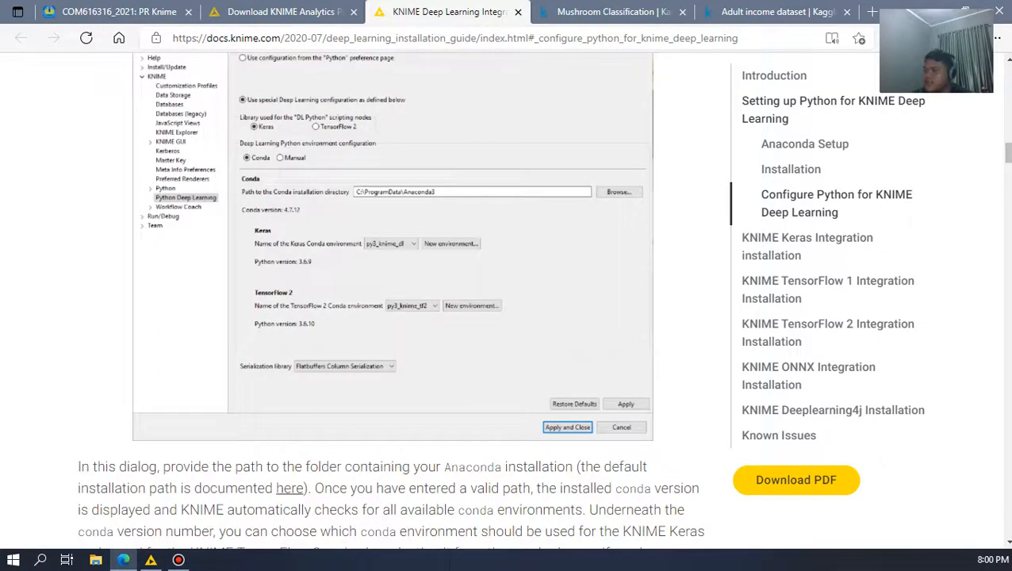
scroll(388, 302, down, 7)
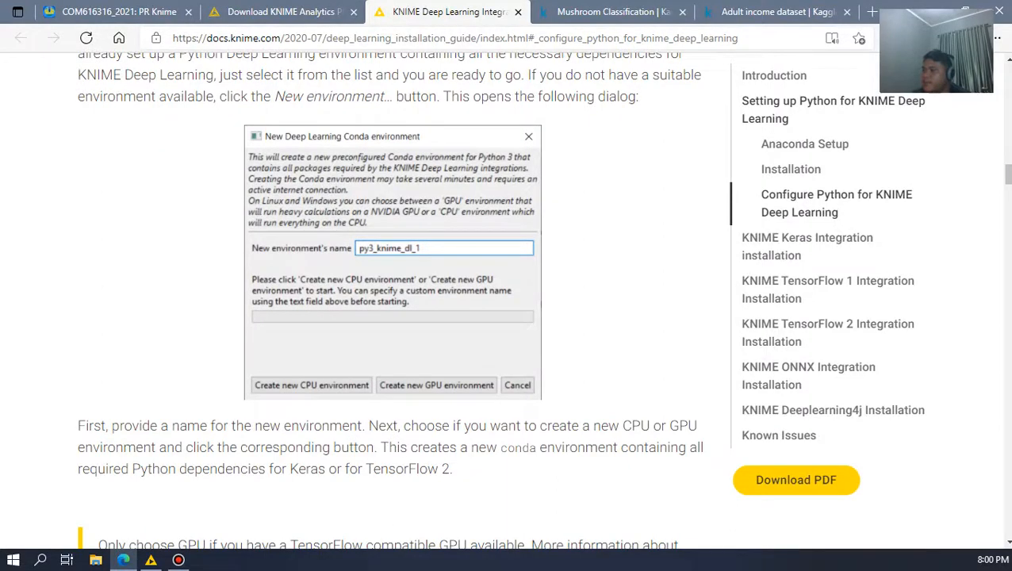
scroll(389, 301, down, 1)
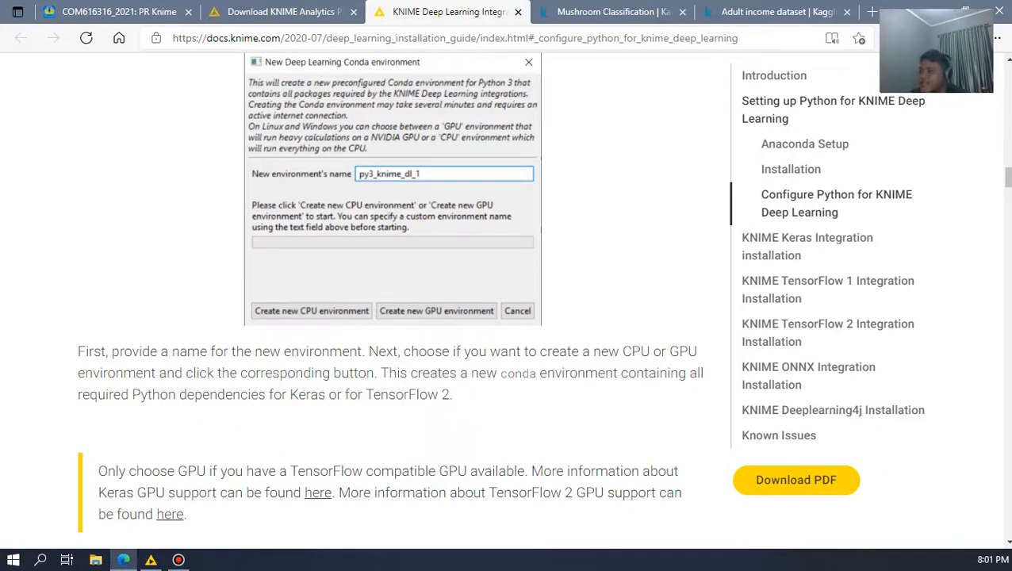
Step: Read the guide's Option 2 Python configuration, KNIME Keras Integration installation and Manual Python Installation sections
scroll(503, 291, down, 3)
scroll(502, 290, down, 3)
scroll(502, 290, down, 4)
scroll(502, 290, down, 1)
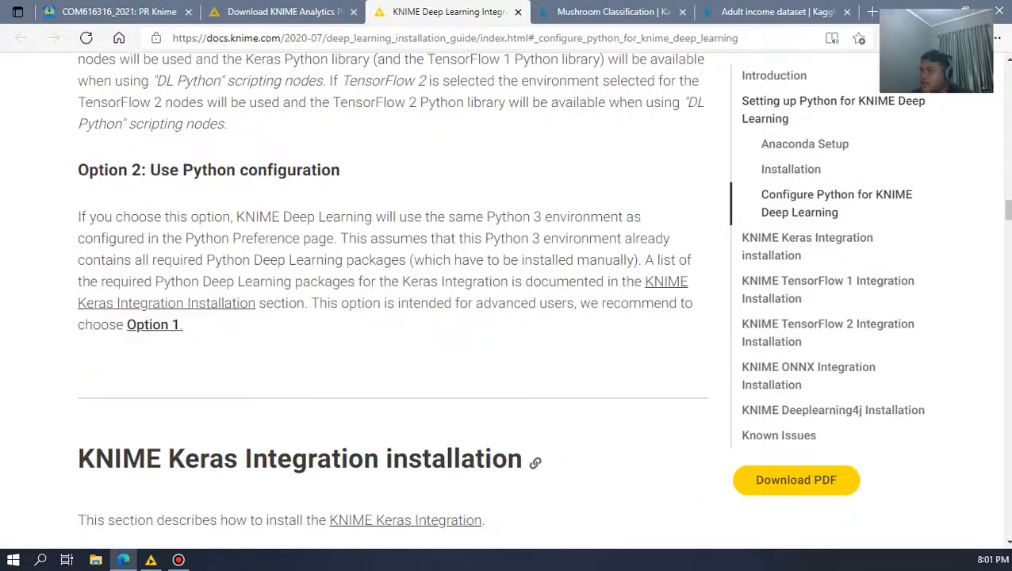
scroll(503, 290, down, 8)
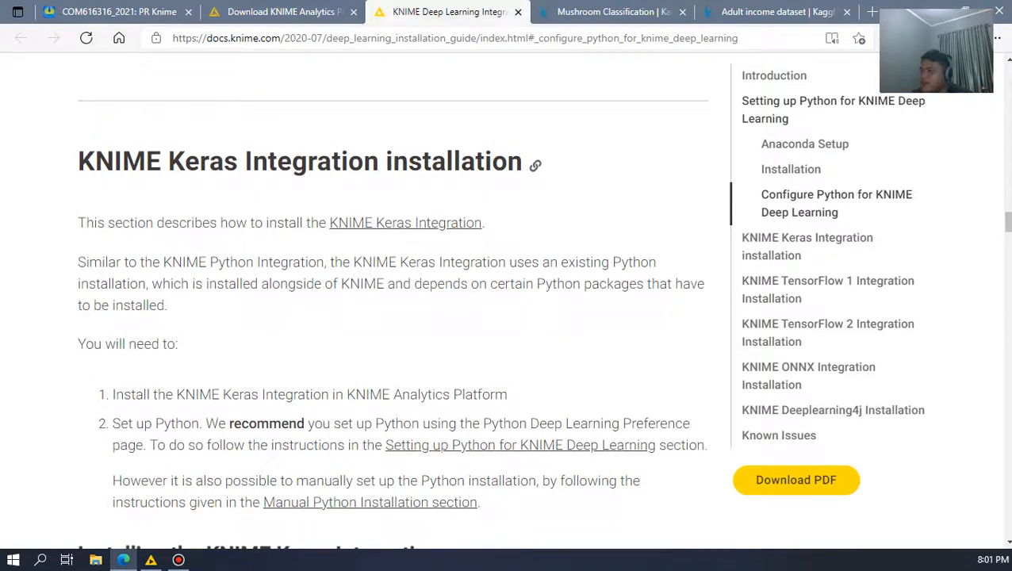
scroll(503, 290, down, 2)
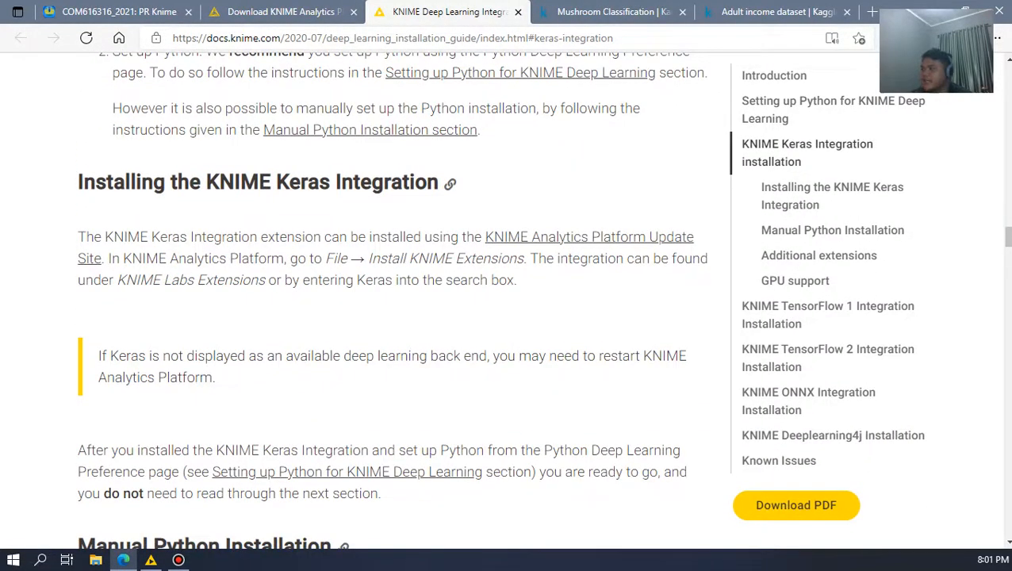
scroll(503, 290, down, 7)
scroll(503, 290, down, 3)
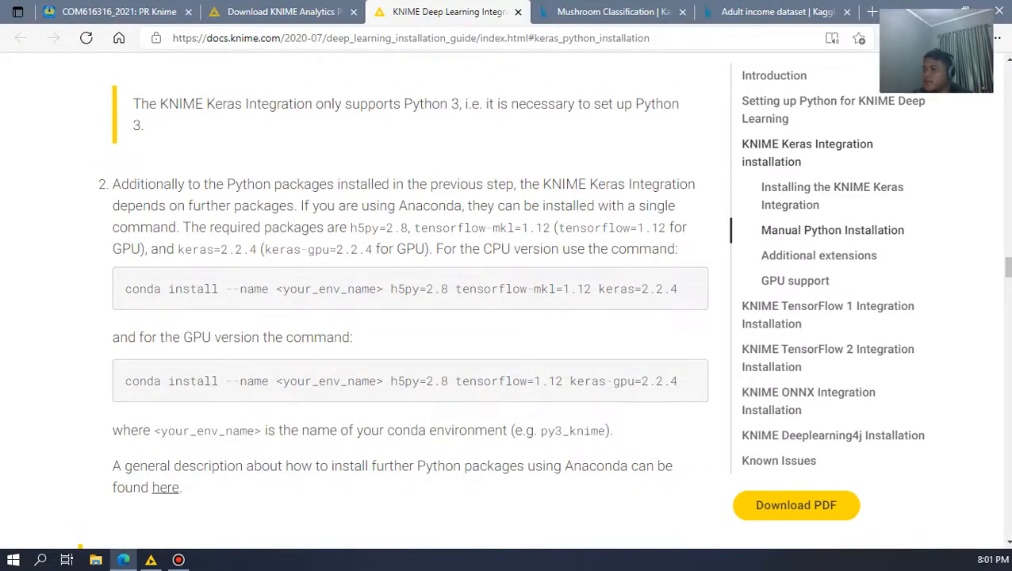
Step: Look up Anaconda Prompt among the installed Anaconda3 (64-bit) programs without launching it, then return to the guide
click(13, 560)
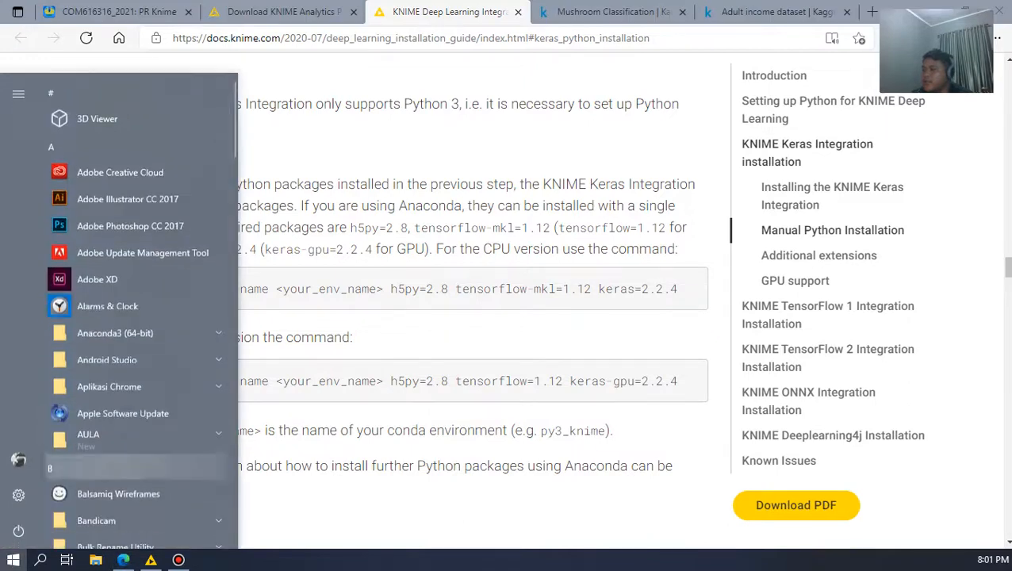
click(134, 333)
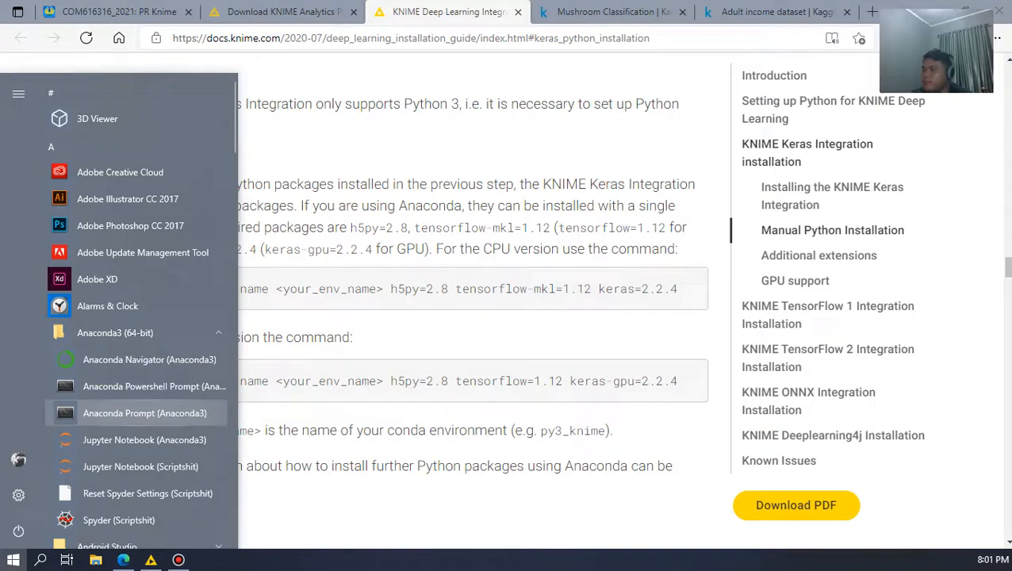
click(476, 289)
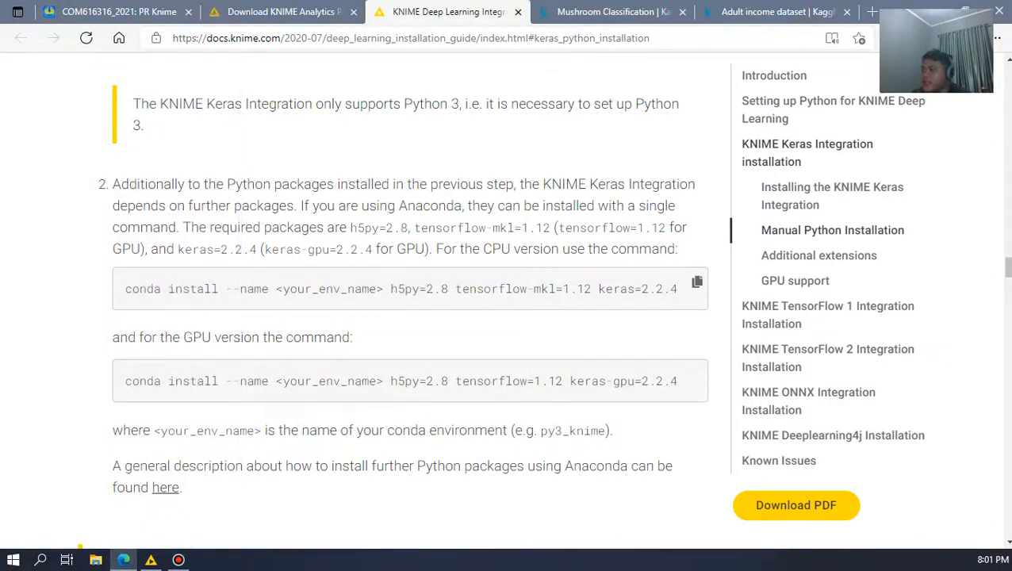
Step: Highlight the "--name" option and the h5py, tensorflow-mkl and keras packages in the guide's CPU conda install command
drag(126, 289, 269, 289)
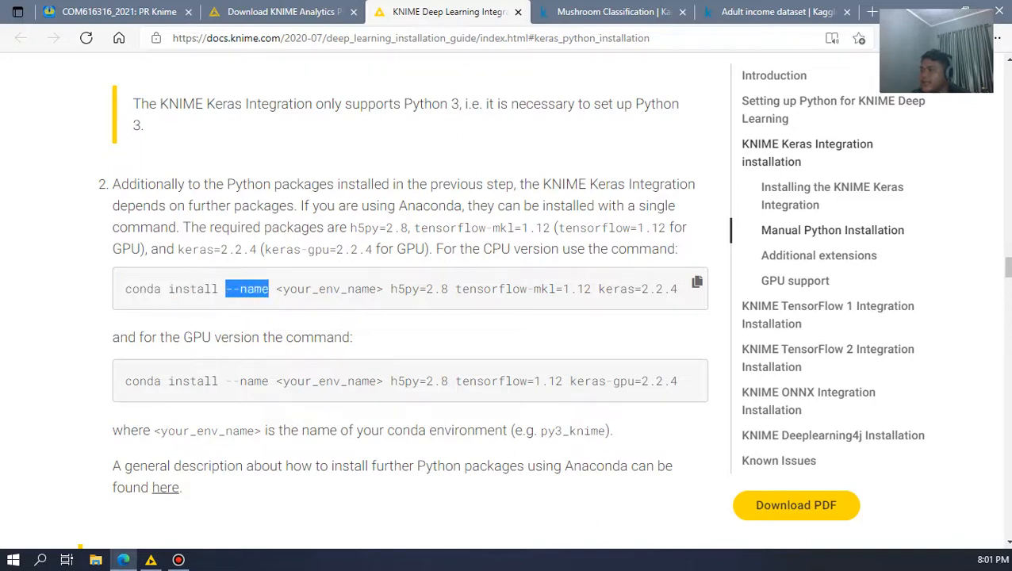
click(274, 289)
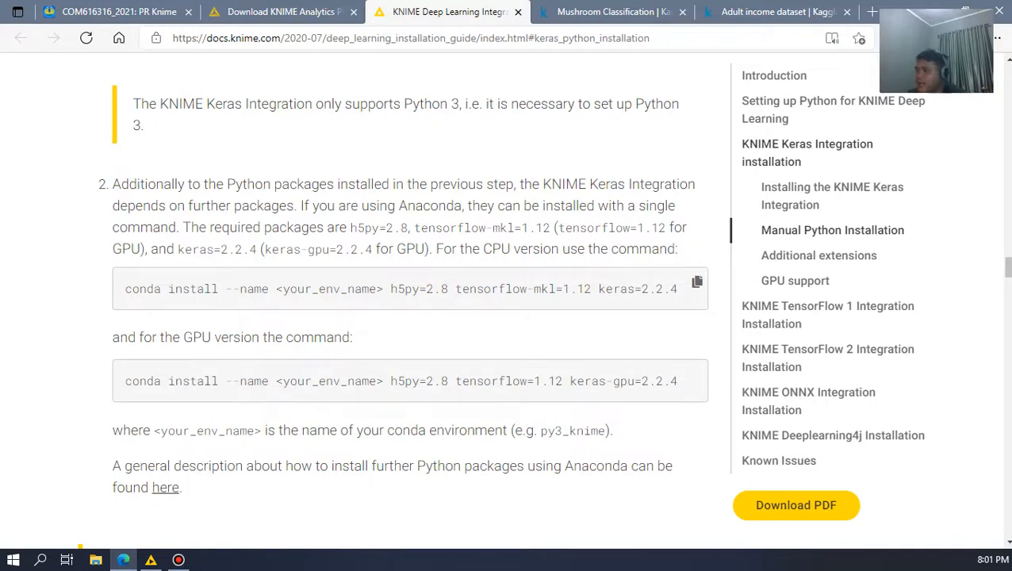
drag(390, 288, 678, 289)
click(697, 282)
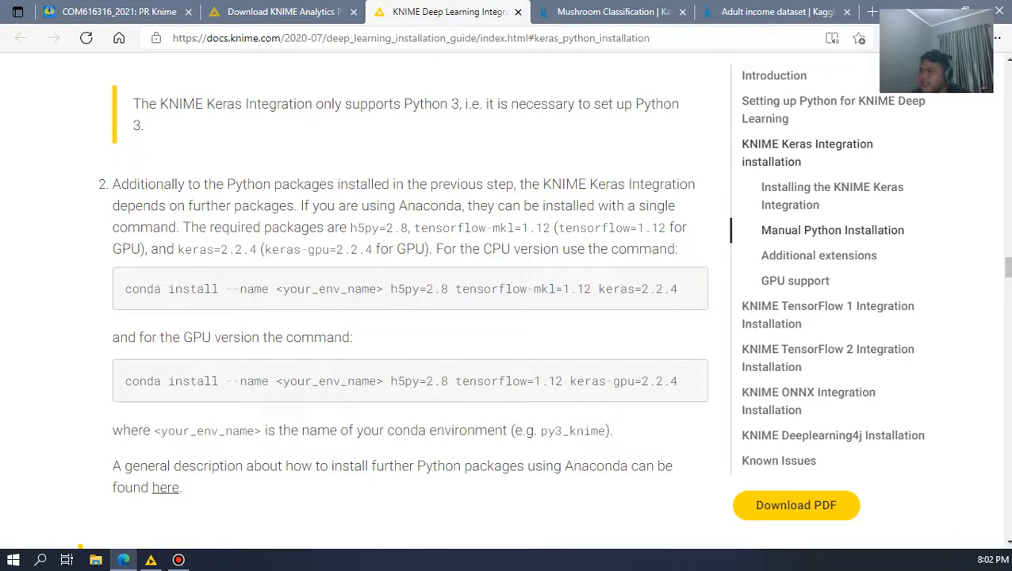
Step: Highlight the full CPU and GPU conda install commands, clear the selection and skim the Keras dependencies around them
drag(679, 289, 126, 288)
drag(125, 380, 679, 380)
click(683, 422)
scroll(410, 301, down, 4)
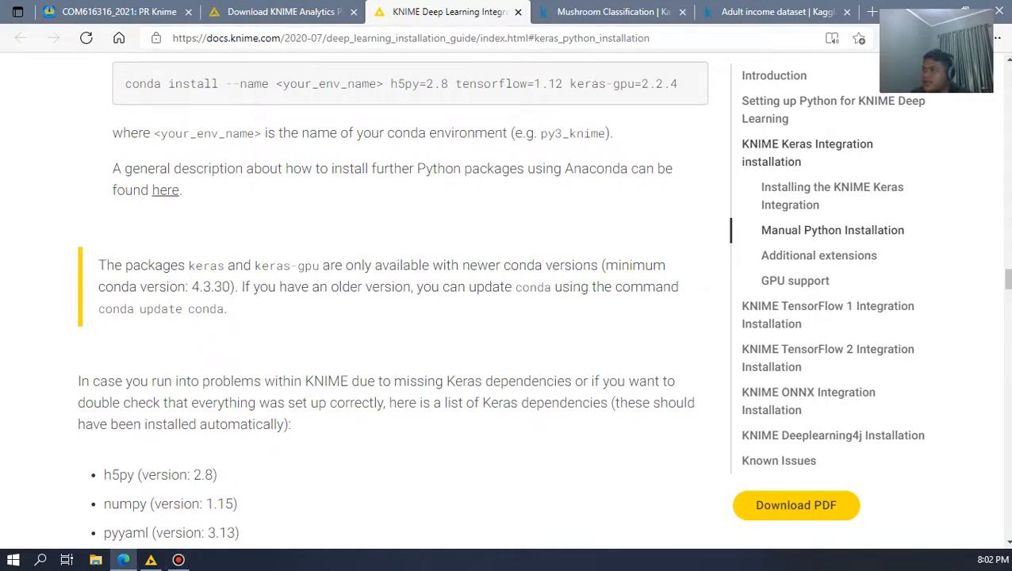
scroll(392, 299, down, 2)
scroll(391, 298, up, 9)
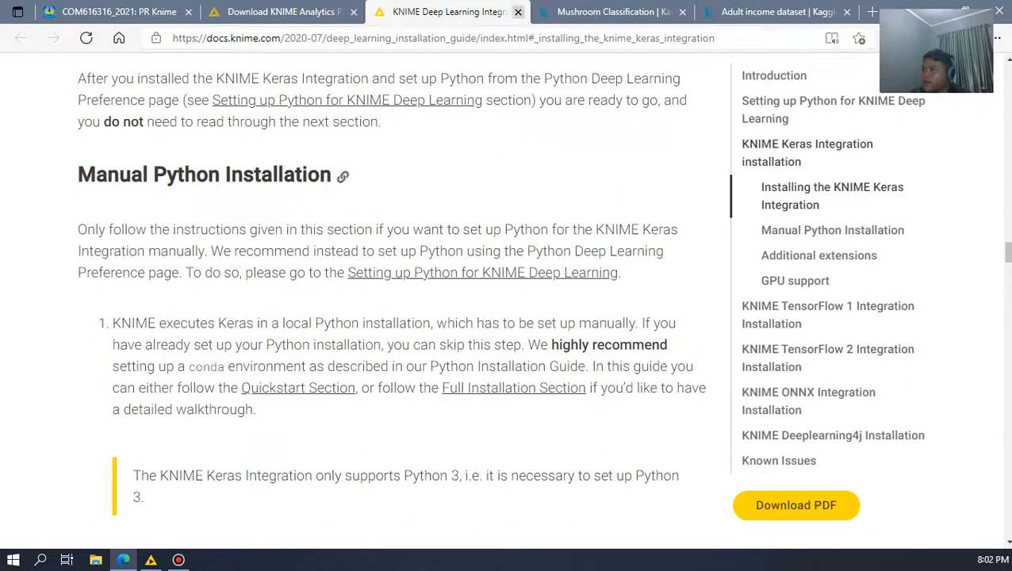
Step: Close the KNIME Deep Learning Integration Installation Guide and the KNIME download page
click(517, 12)
click(337, 12)
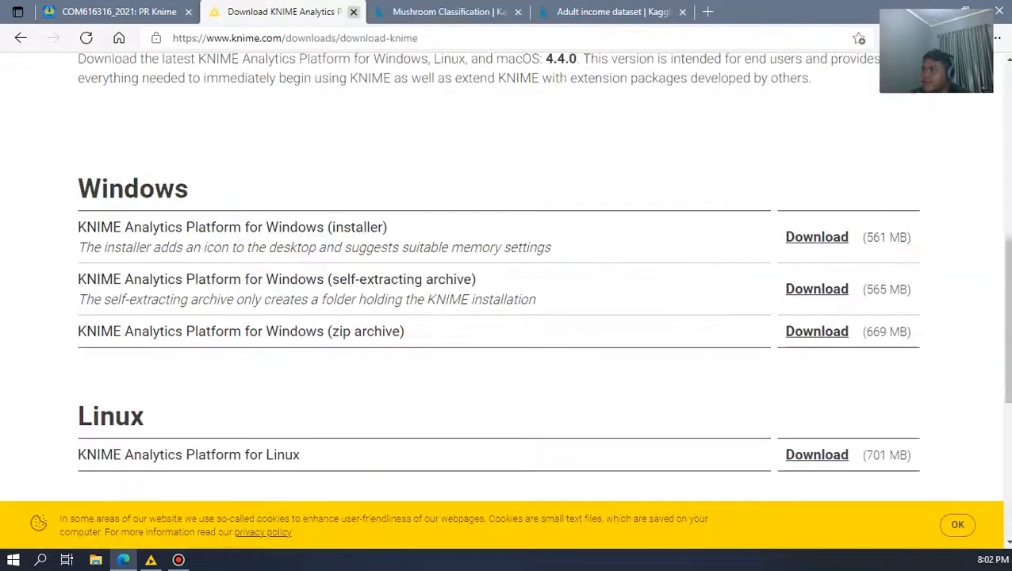
click(353, 12)
Step: Switch to KNIME Analytics Platform, open Install KNIME Extensions, browse the available extension categories and close the dialog
click(150, 560)
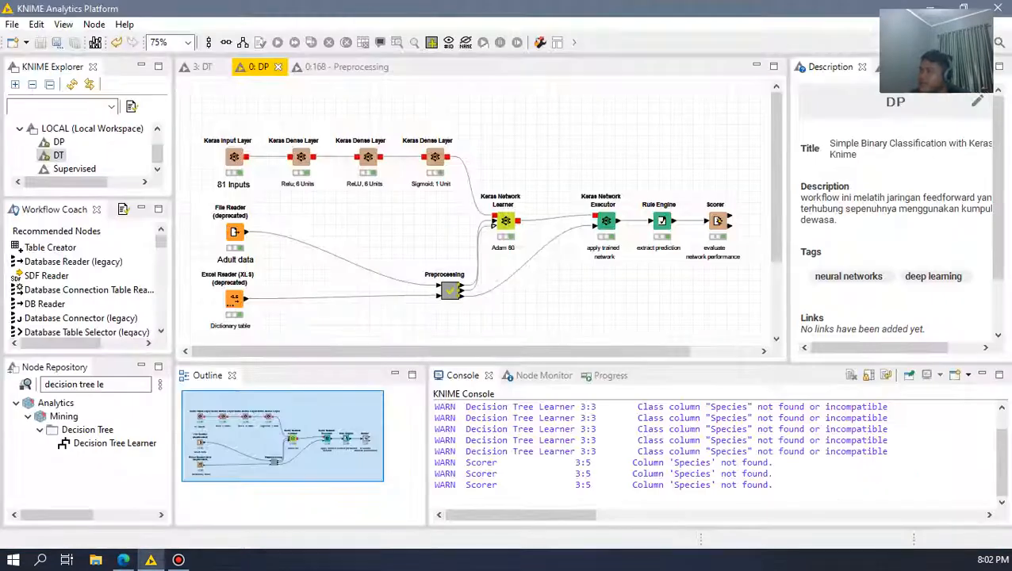
click(12, 24)
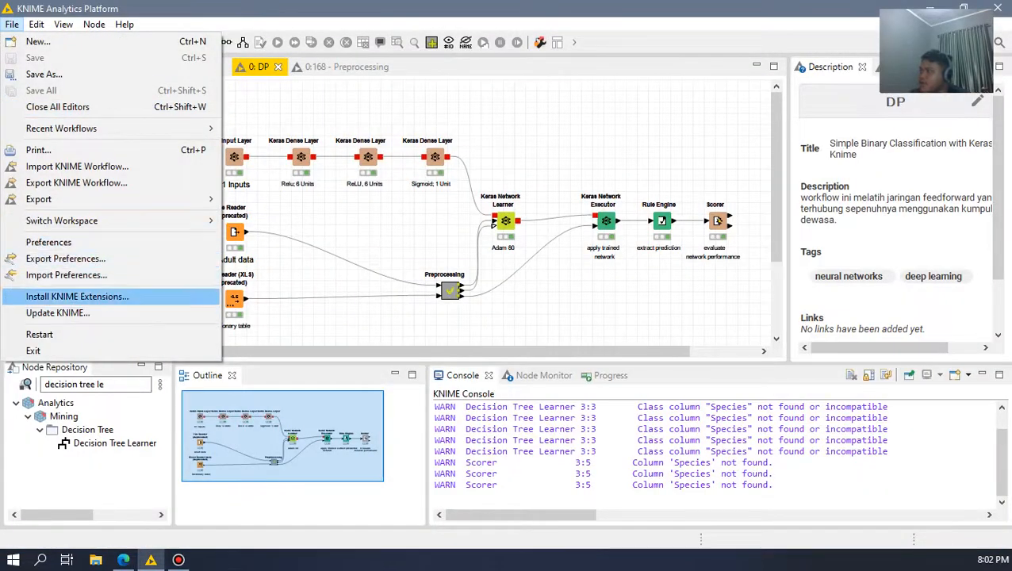
click(77, 296)
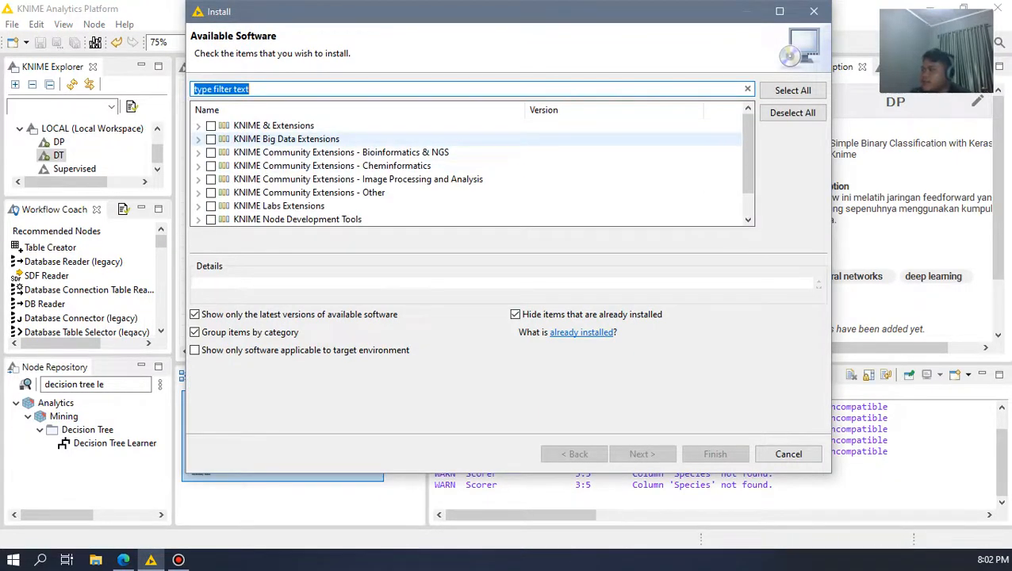
scroll(468, 126, down, 1)
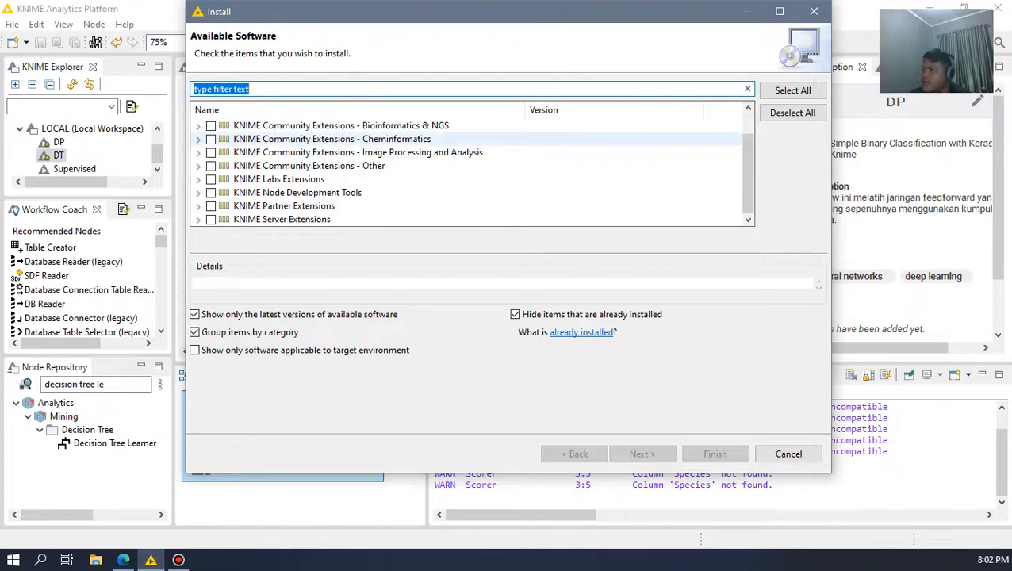
scroll(468, 135, up, 1)
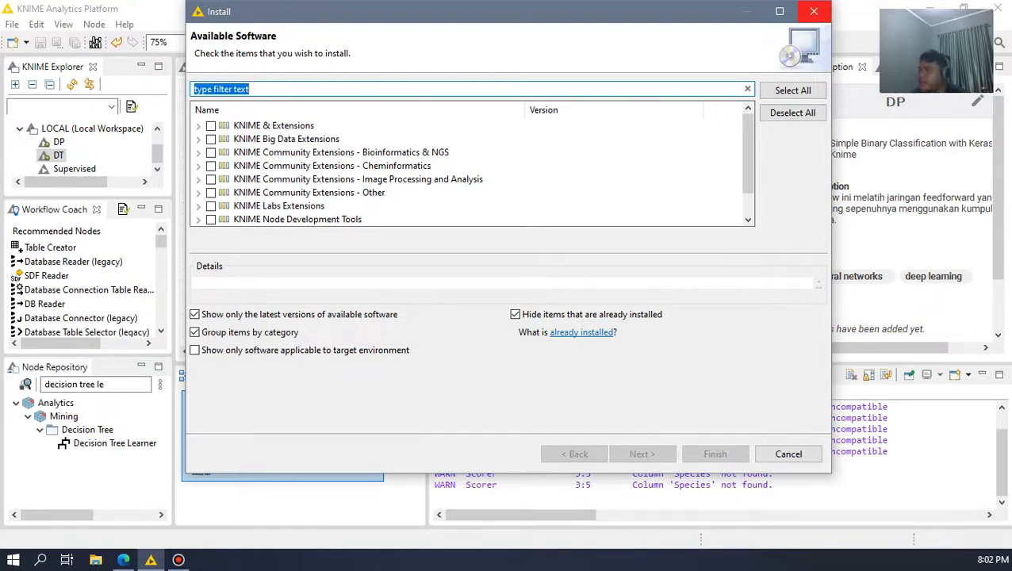
click(813, 11)
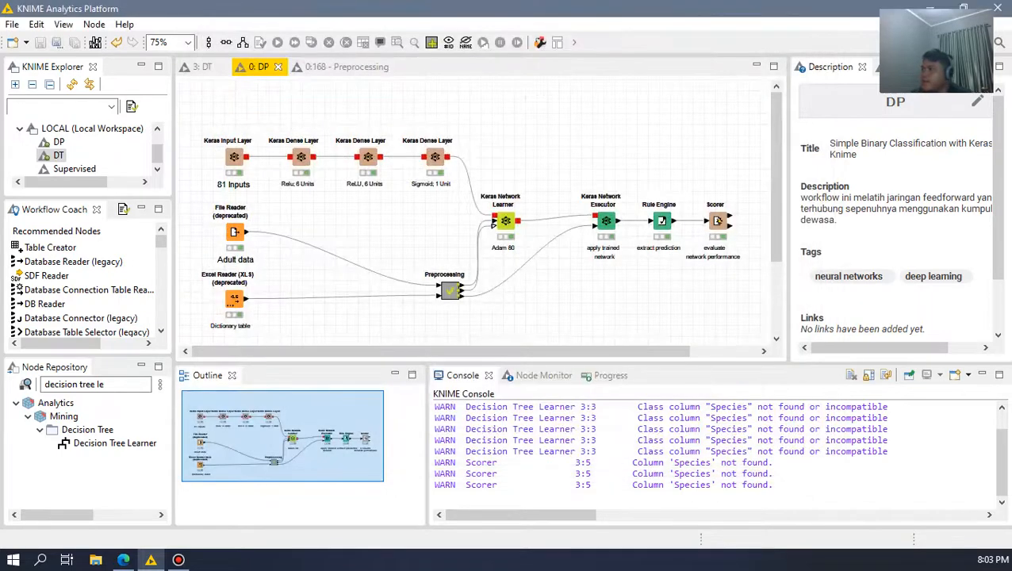
Step: Return to the browser and review the PR Knime assignment's task about using UCI or Kaggle data
click(122, 560)
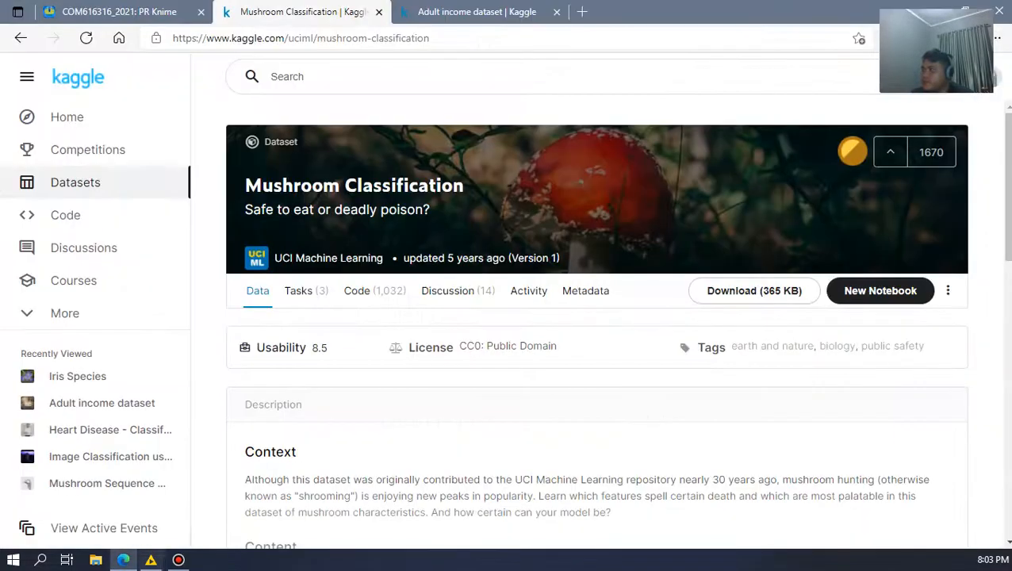
click(119, 11)
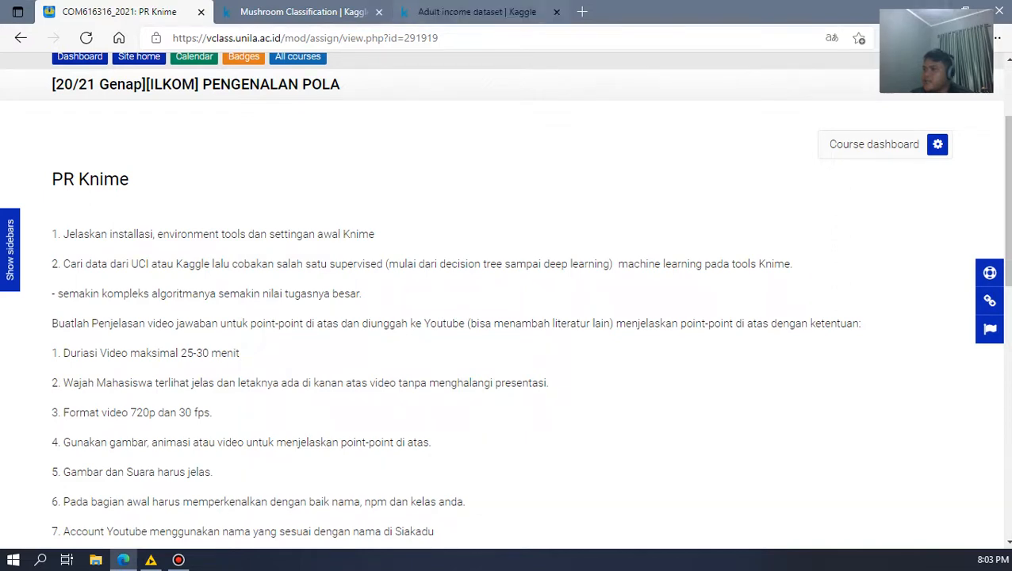
click(303, 11)
click(119, 12)
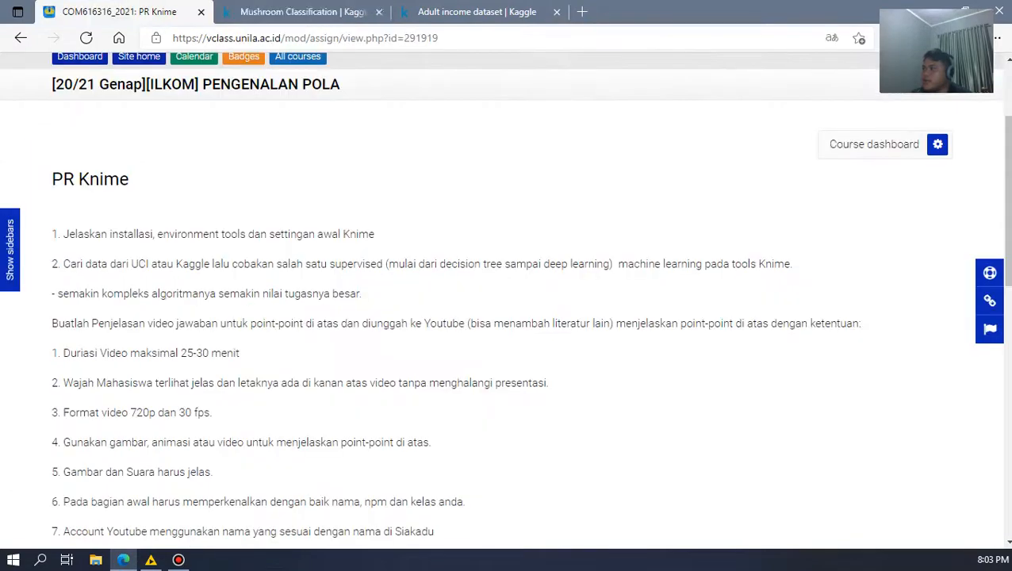
Step: Compare the two Kaggle dataset pages and highlight the Mushroom Classification title and subtitle
click(304, 11)
click(478, 11)
click(303, 11)
click(477, 11)
click(304, 11)
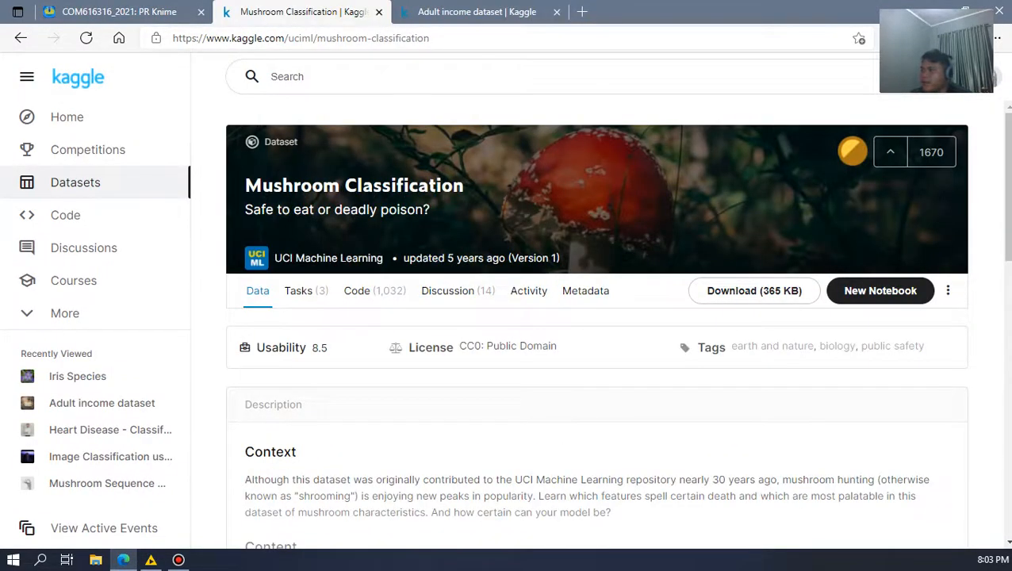
drag(243, 184, 429, 211)
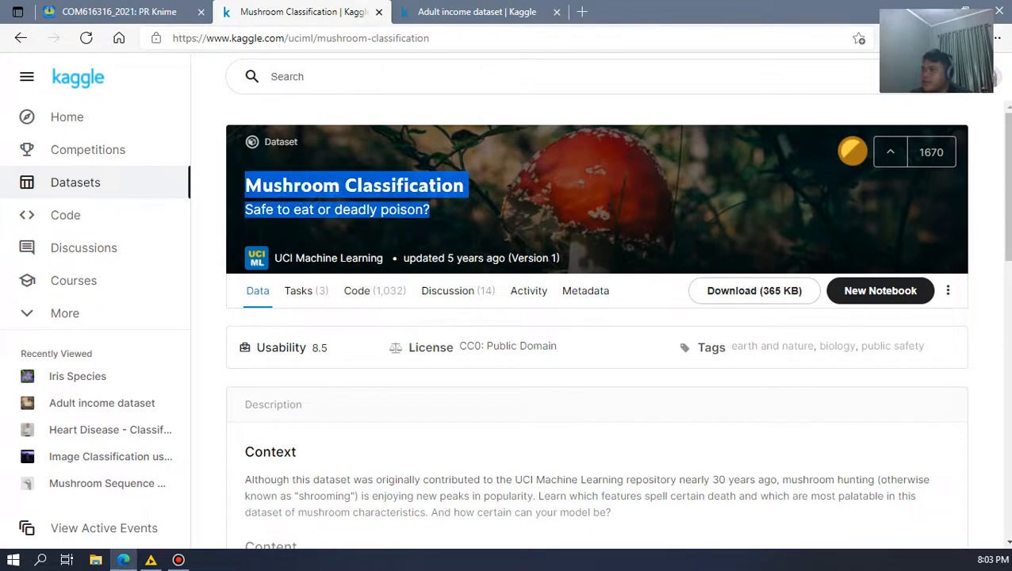
Step: Highlight "Adult income" in the Adult income dataset title, clear the Mushroom Classification highlight and finish on the mushroom dataset page
click(477, 11)
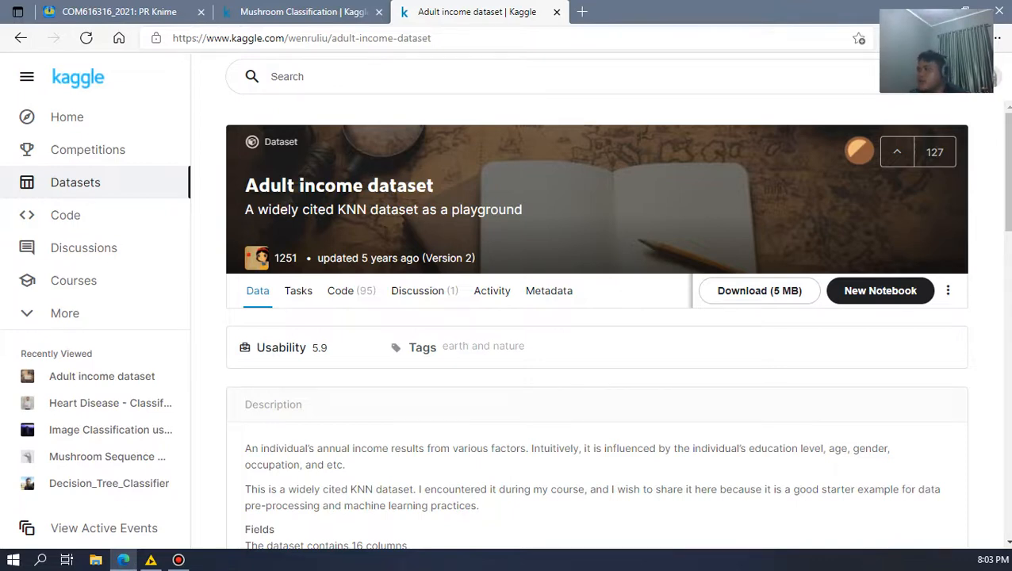
drag(245, 185, 363, 185)
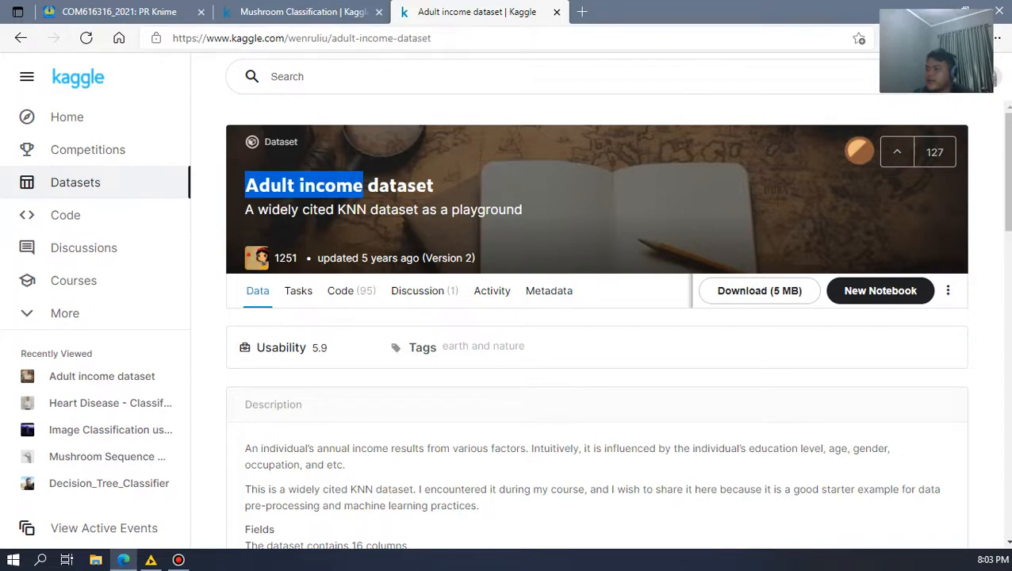
key(ctrl+shift+Tab)
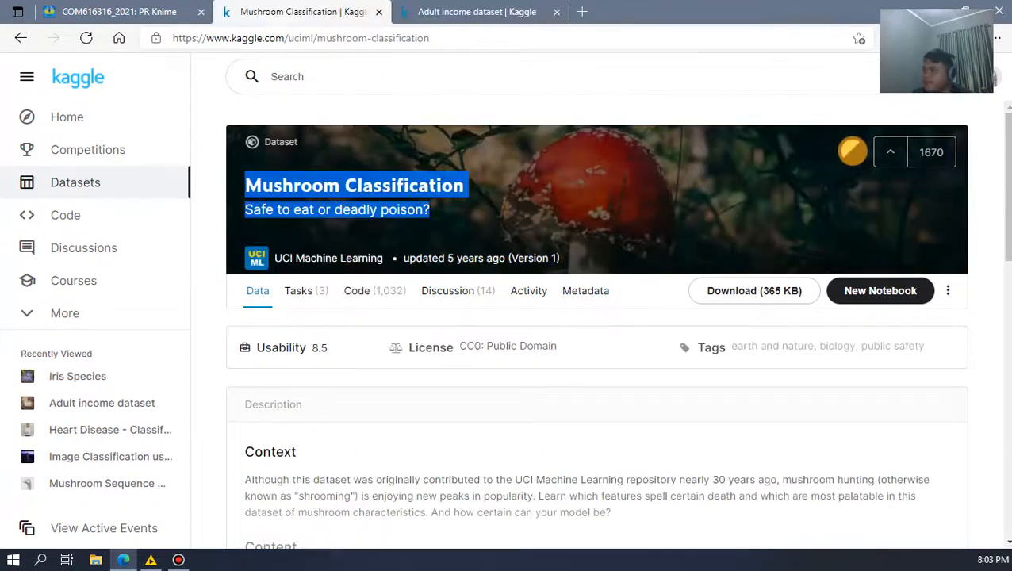
click(492, 199)
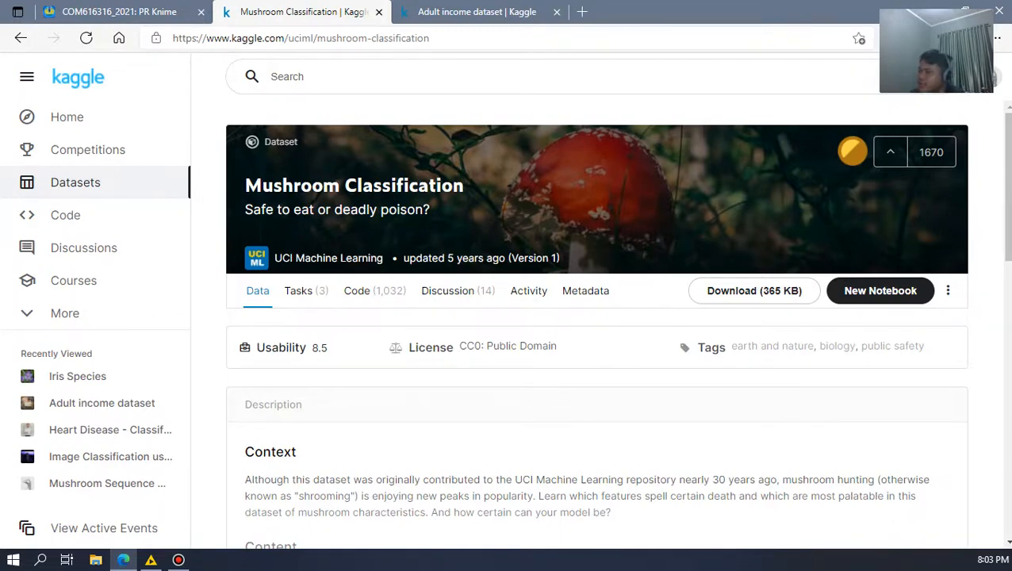
click(494, 12)
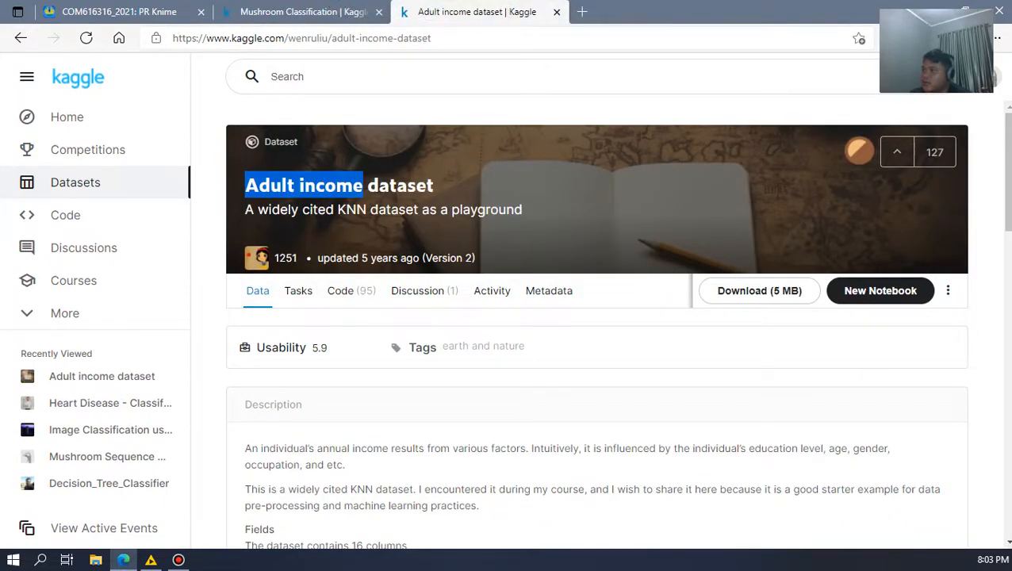
click(301, 12)
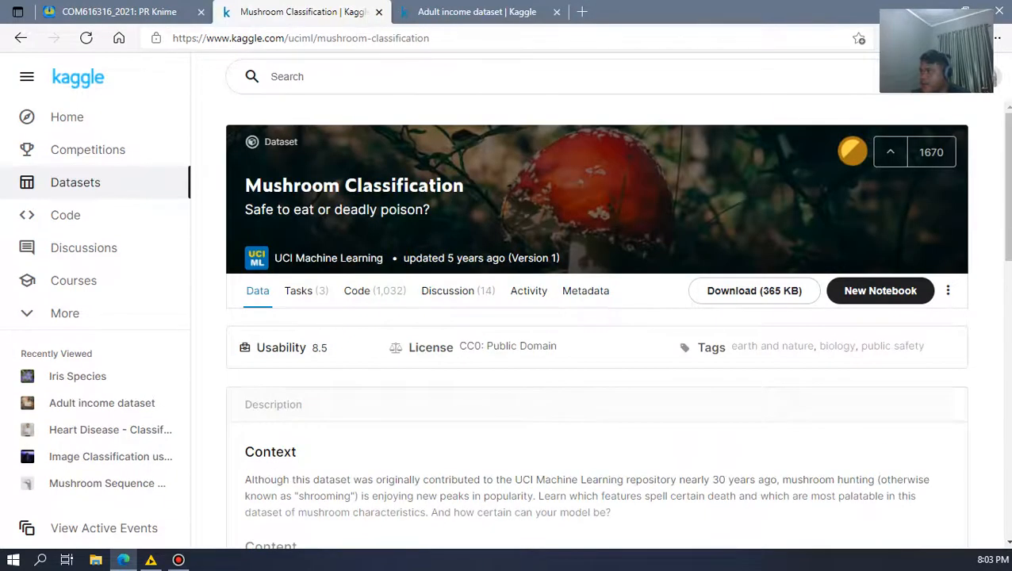
Step: Switch to KNIME Analytics Platform, bring up the DT workflow and clear the node repository search
click(151, 559)
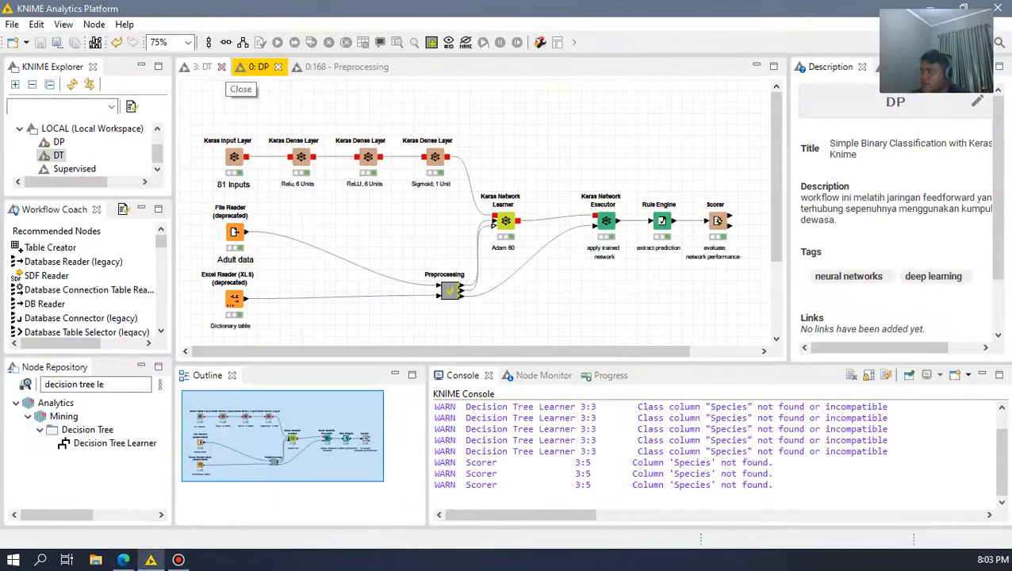
click(208, 67)
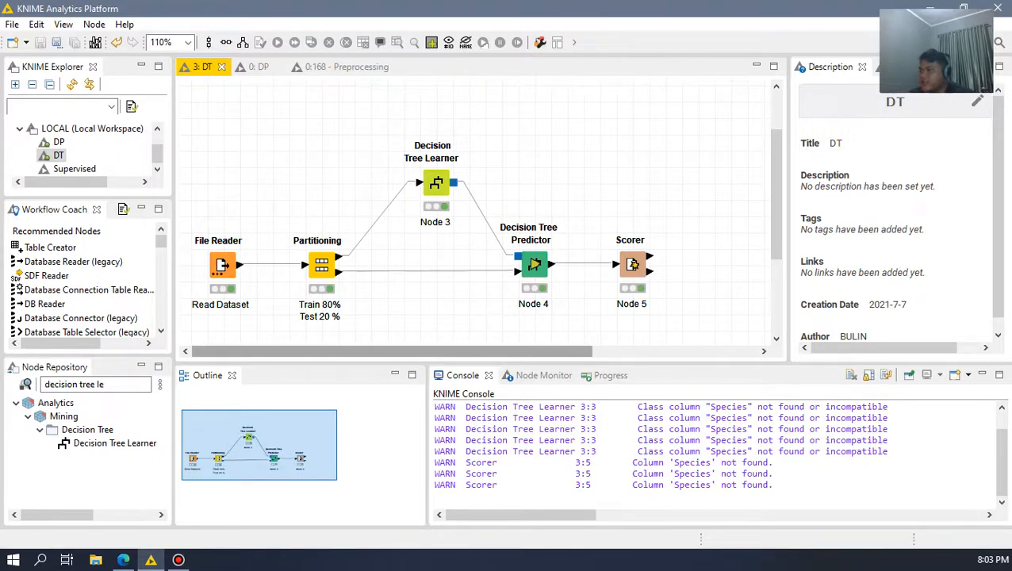
click(87, 385)
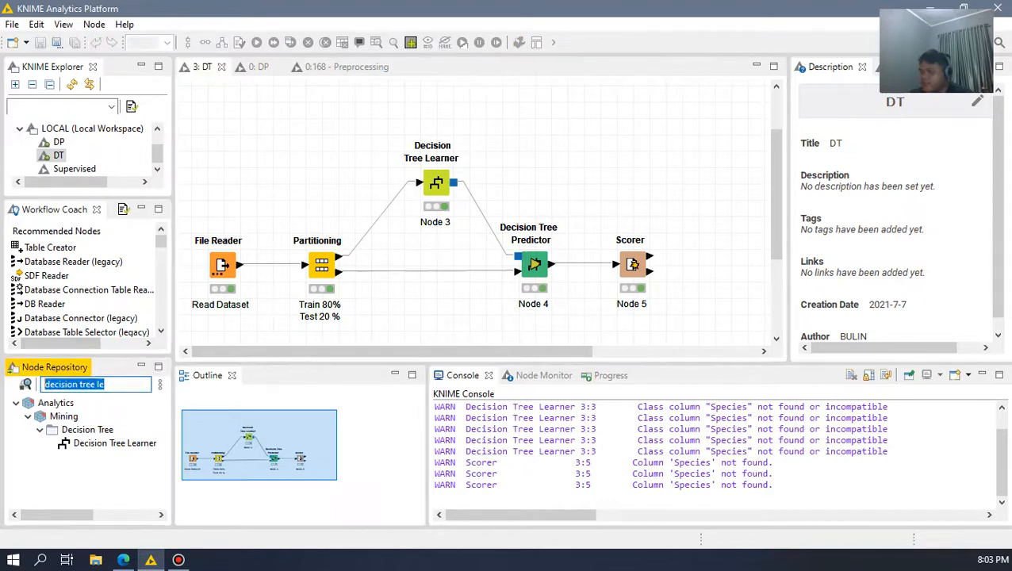
key(BackSpace)
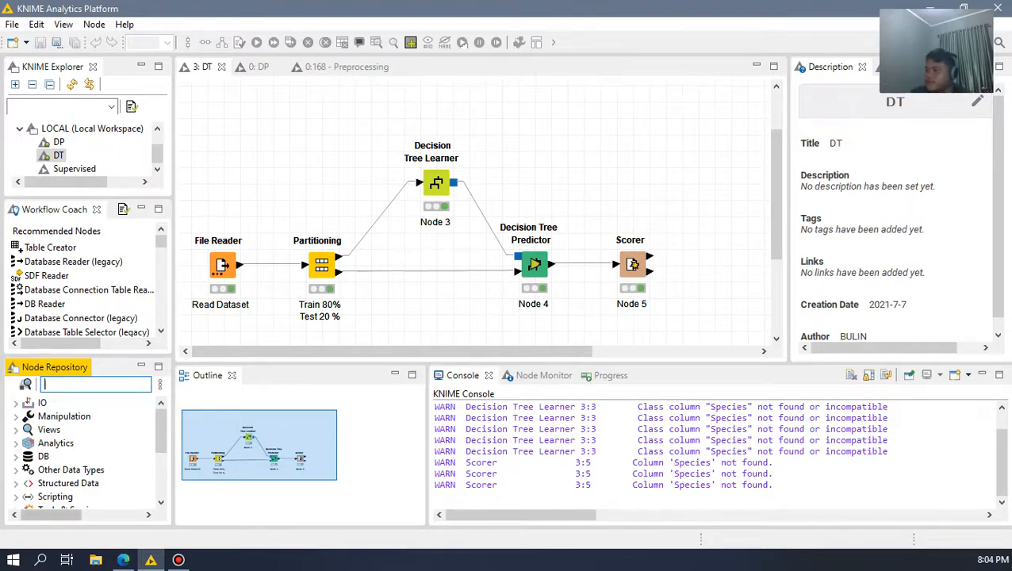
Step: Return to the browser, view the Mushroom Classification dataset's Code page in a new tab and close that tab
click(122, 560)
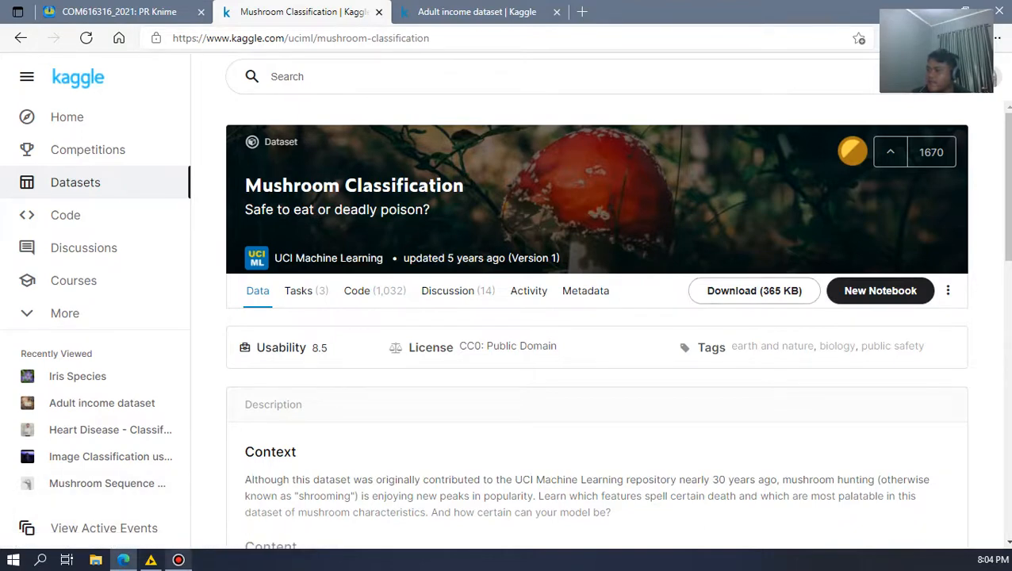
right_click(374, 299)
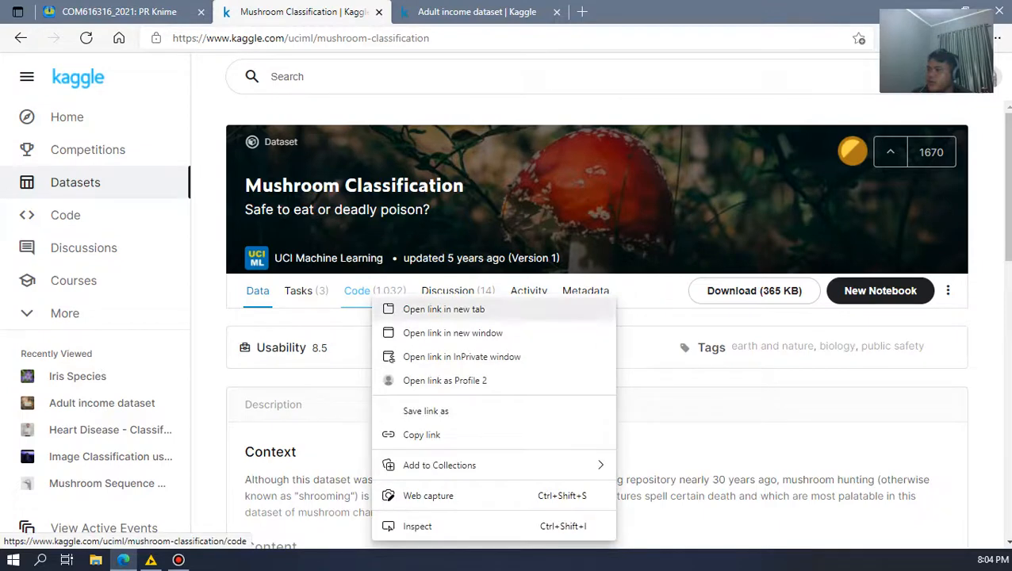
click(444, 309)
click(476, 11)
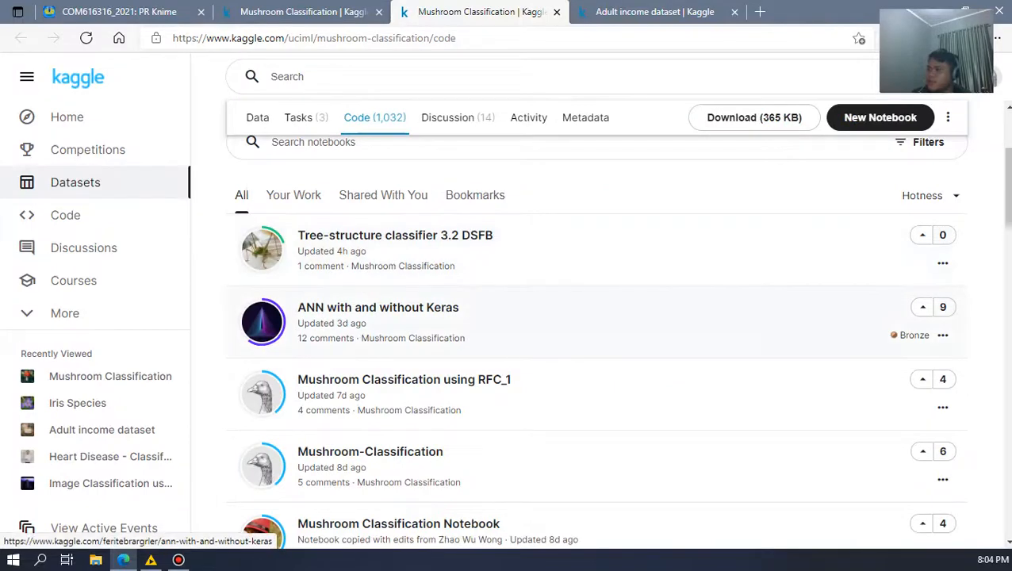
scroll(555, 340, down, 3)
click(557, 11)
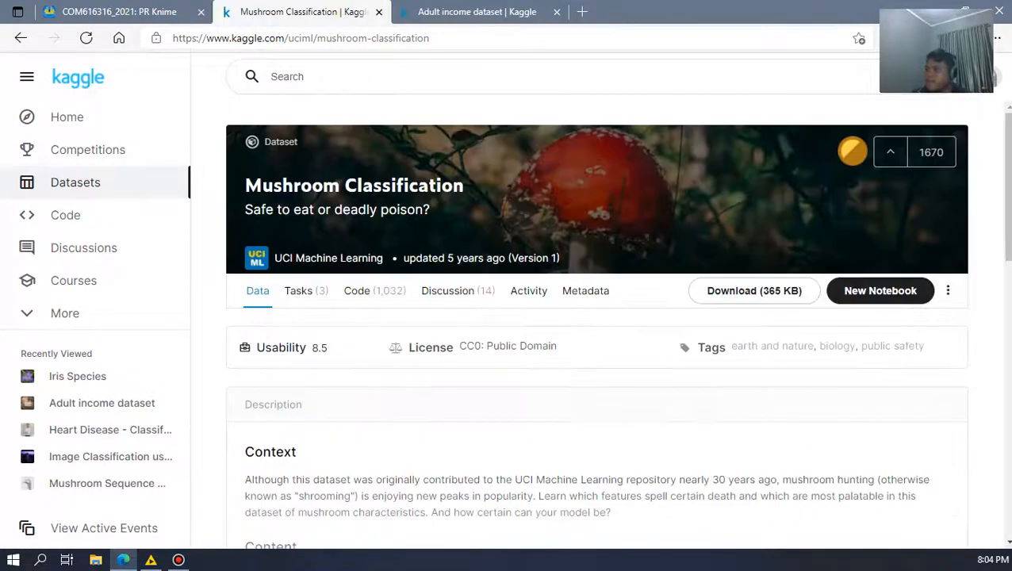
Step: Expand the Mushroom Classification description and read its Context, Content, Inspiration and Acknowledgements sections
scroll(597, 357, down, 3)
click(597, 421)
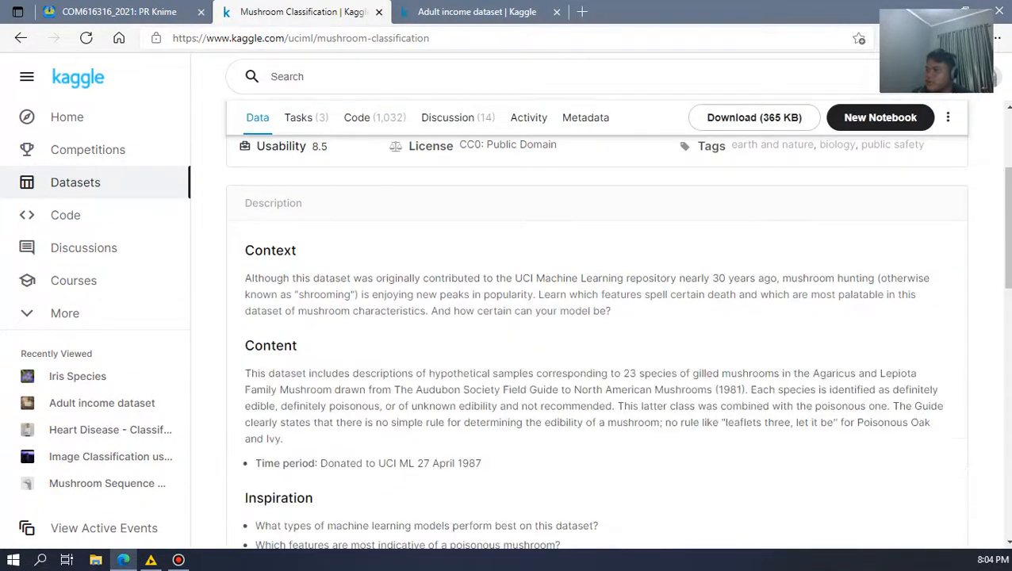
scroll(596, 420, down, 2)
scroll(597, 341, up, 2)
scroll(596, 341, down, 1)
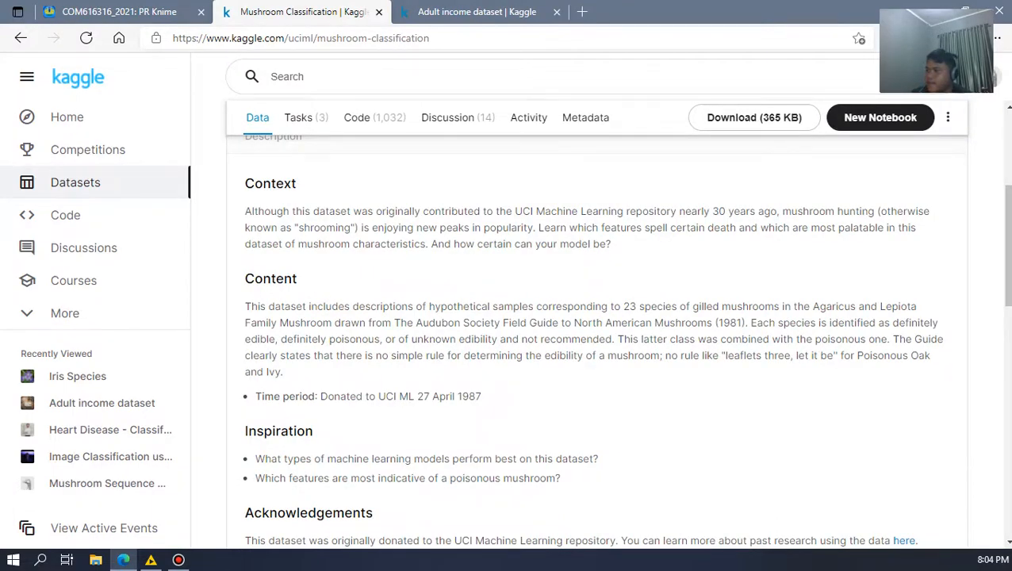
scroll(596, 341, down, 2)
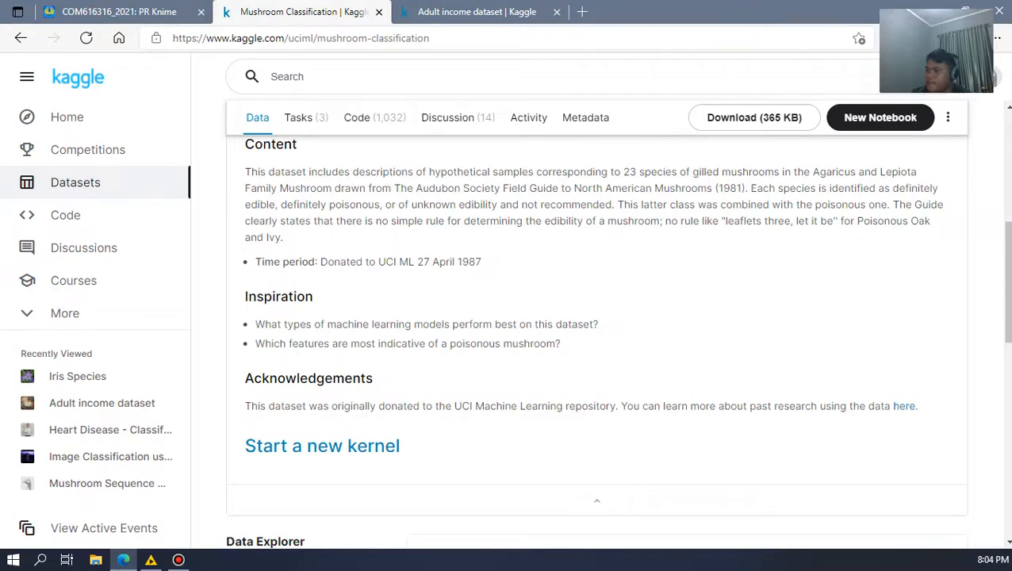
scroll(597, 341, up, 1)
scroll(596, 341, up, 1)
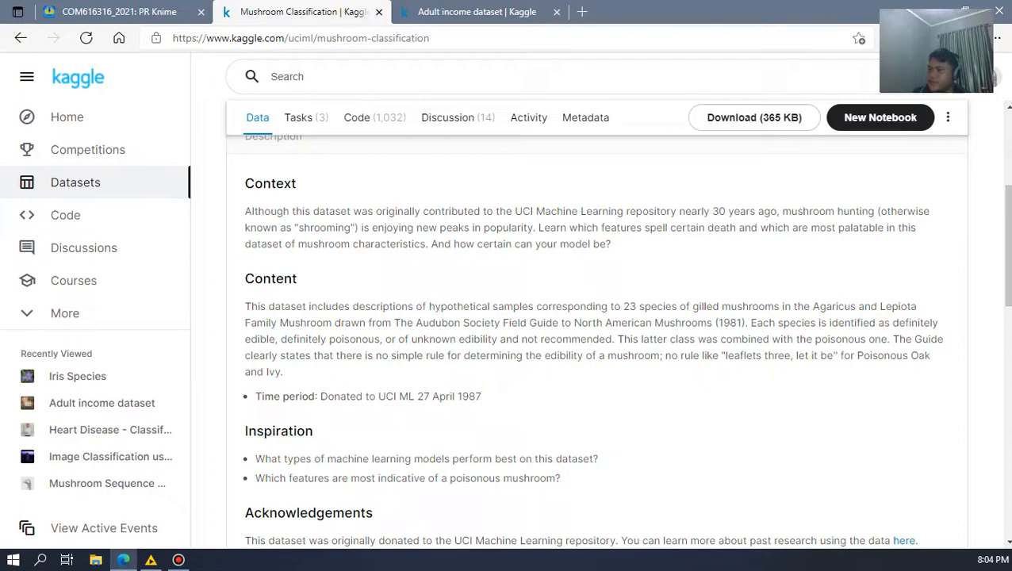
scroll(596, 341, up, 1)
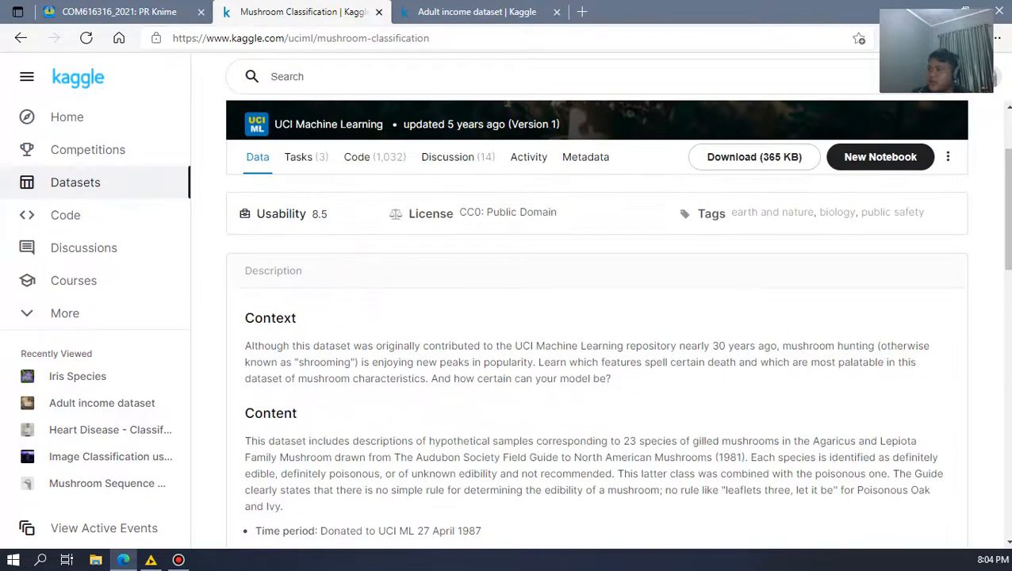
scroll(597, 334, up, 1)
scroll(596, 333, down, 1)
scroll(596, 341, down, 1)
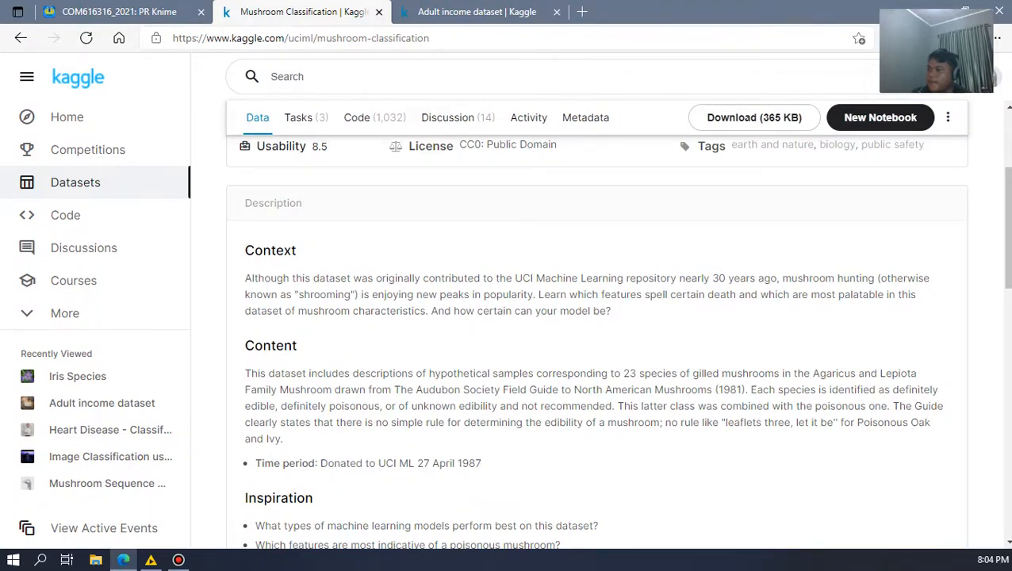
Step: Examine the attribute information and column preview of mushrooms.csv in the Data Explorer
scroll(596, 341, down, 5)
scroll(596, 341, down, 3)
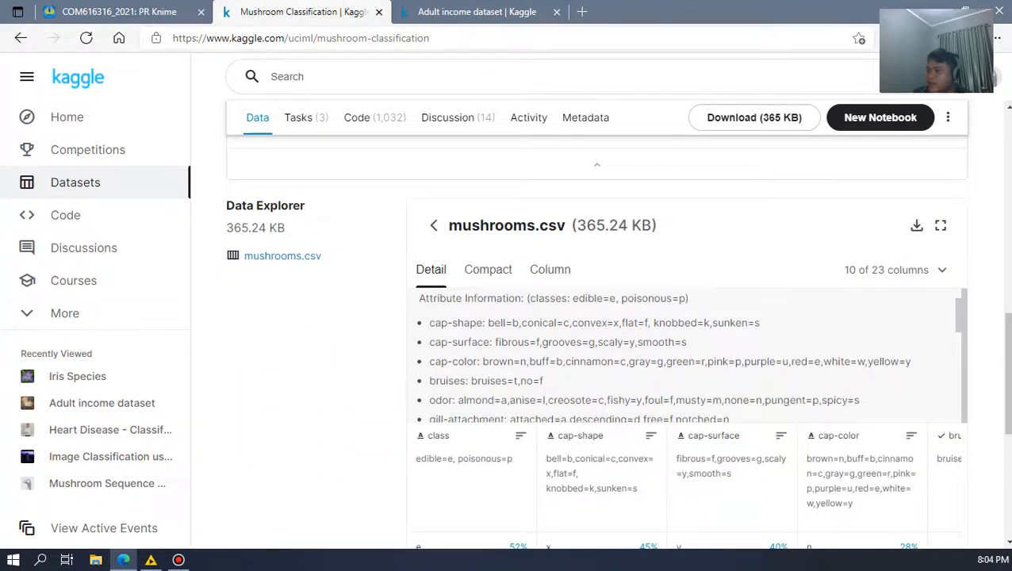
scroll(687, 356, up, 2)
scroll(686, 357, down, 2)
scroll(597, 341, up, 3)
scroll(687, 420, down, 2)
scroll(686, 420, up, 3)
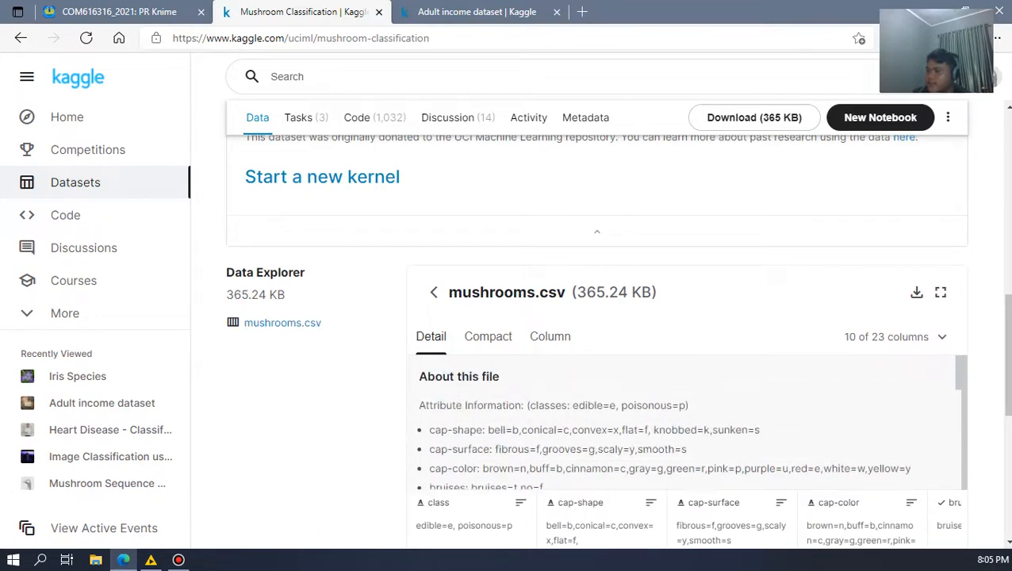
scroll(596, 341, up, 3)
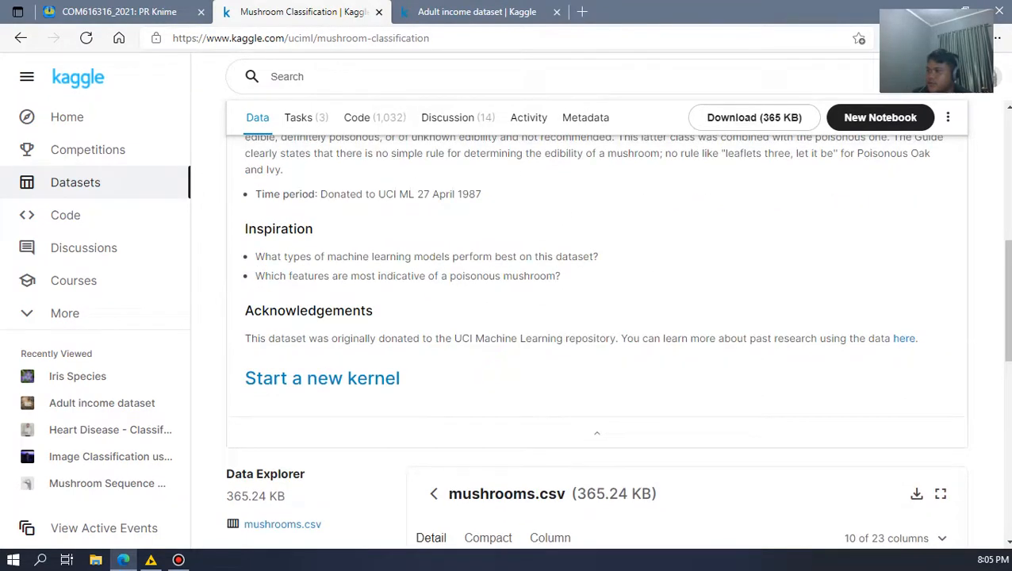
scroll(597, 341, down, 4)
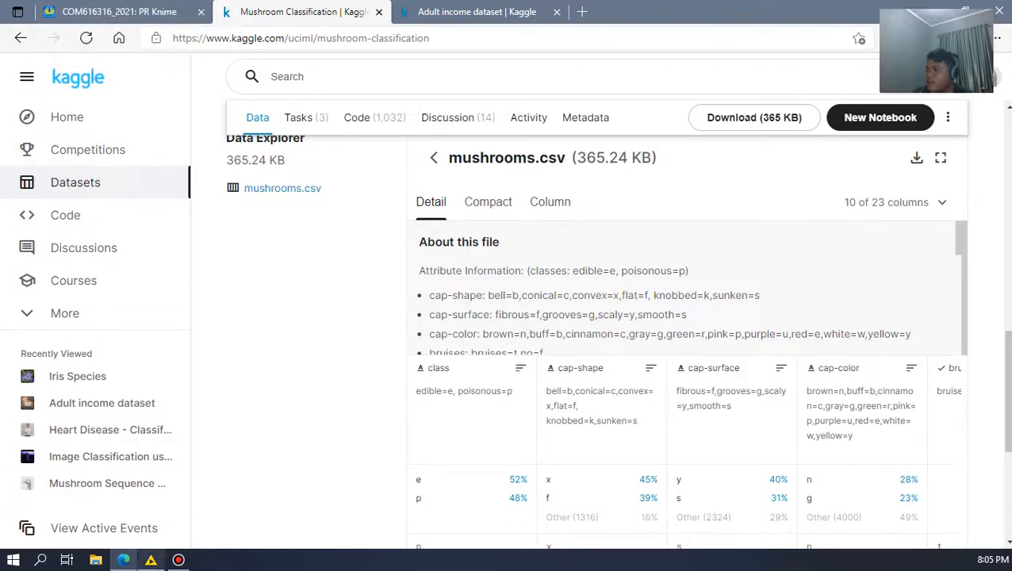
Step: Switch to KNIME Analytics Platform, highlight the File Reader node in the DT workflow and clear the selection
click(151, 560)
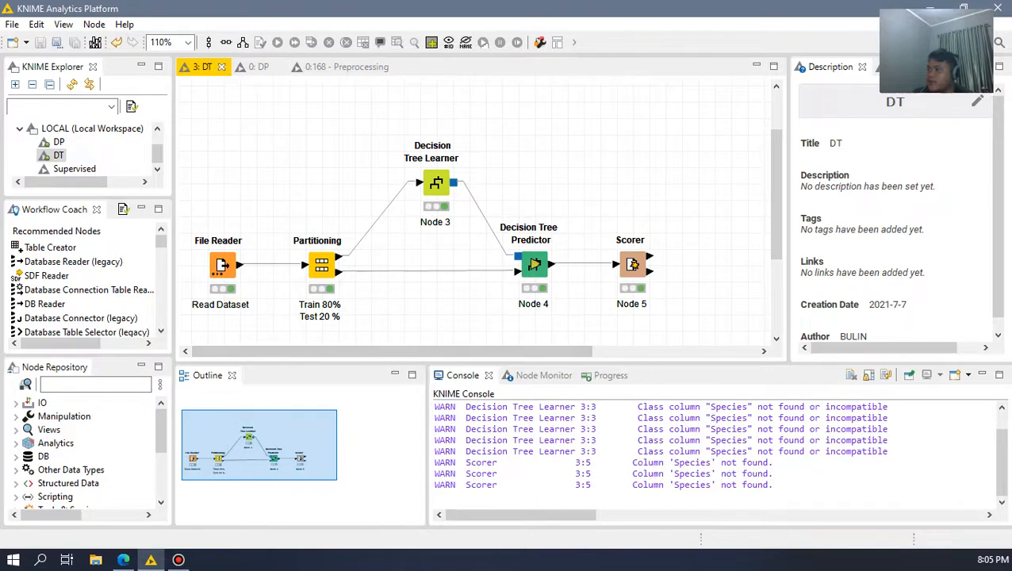
drag(264, 204, 181, 326)
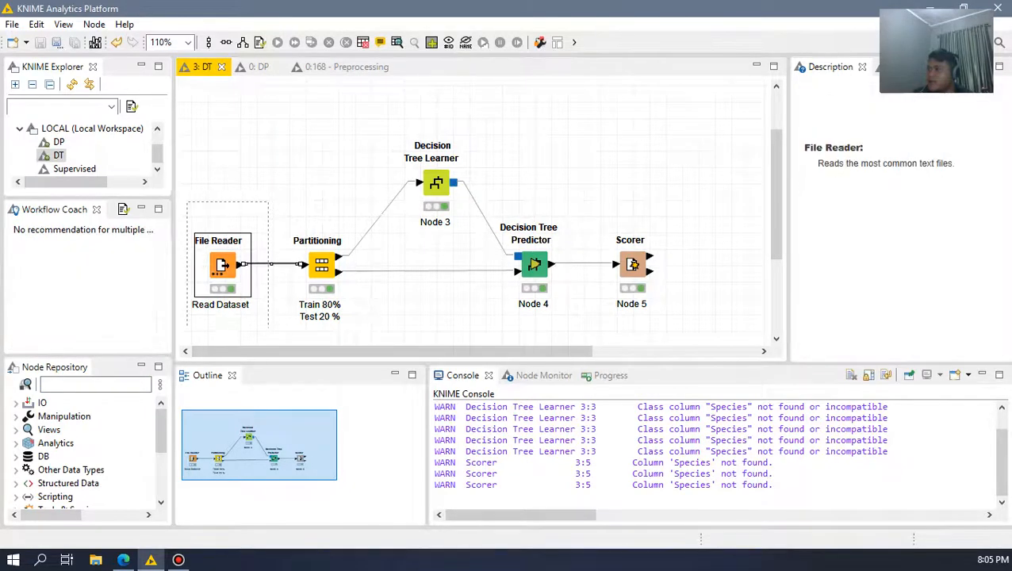
click(269, 196)
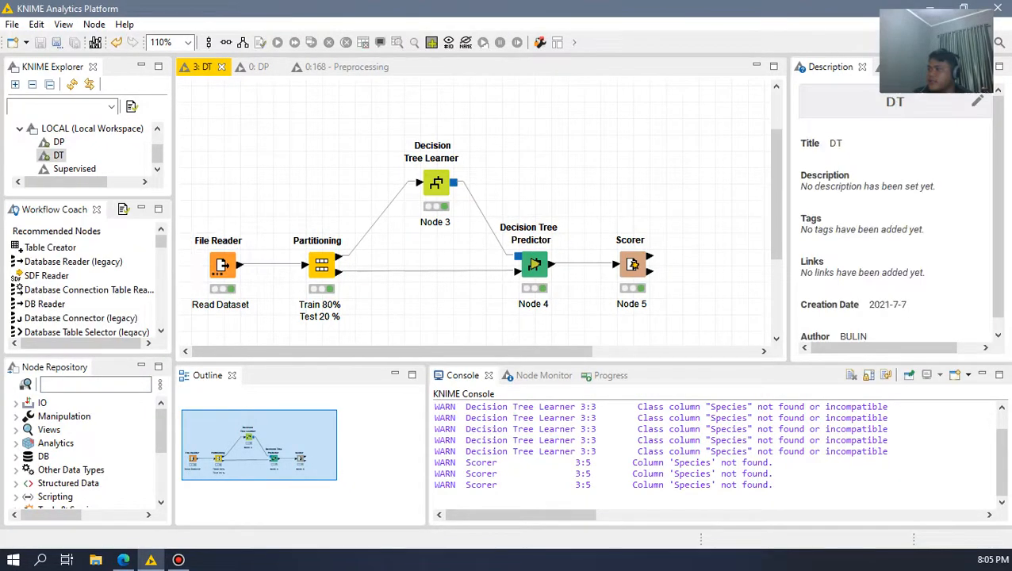
Step: Expand the IO category in the node repository, show the File Reader under Read and collapse Read again
click(16, 403)
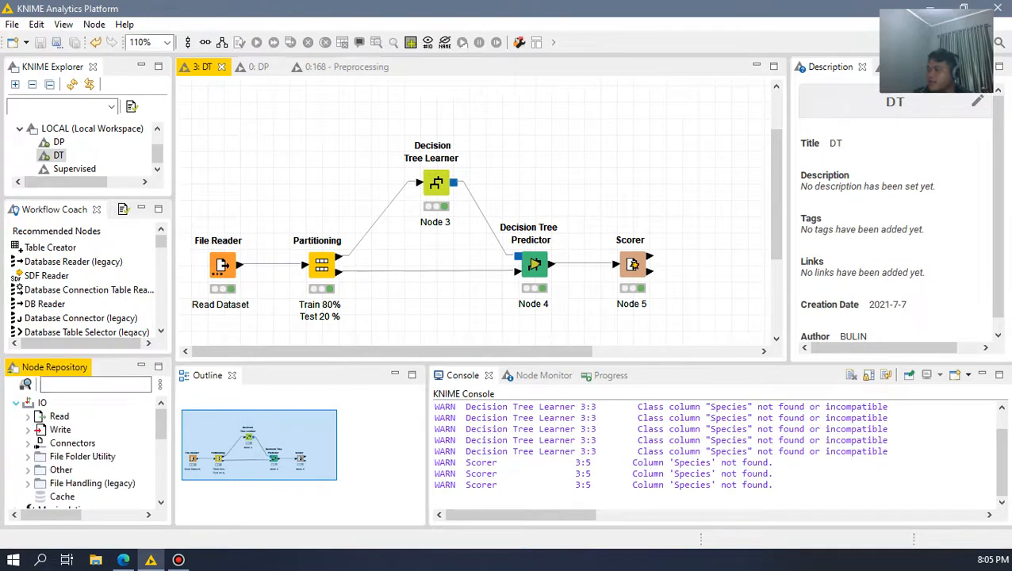
scroll(64, 442, down, 1)
scroll(63, 442, up, 1)
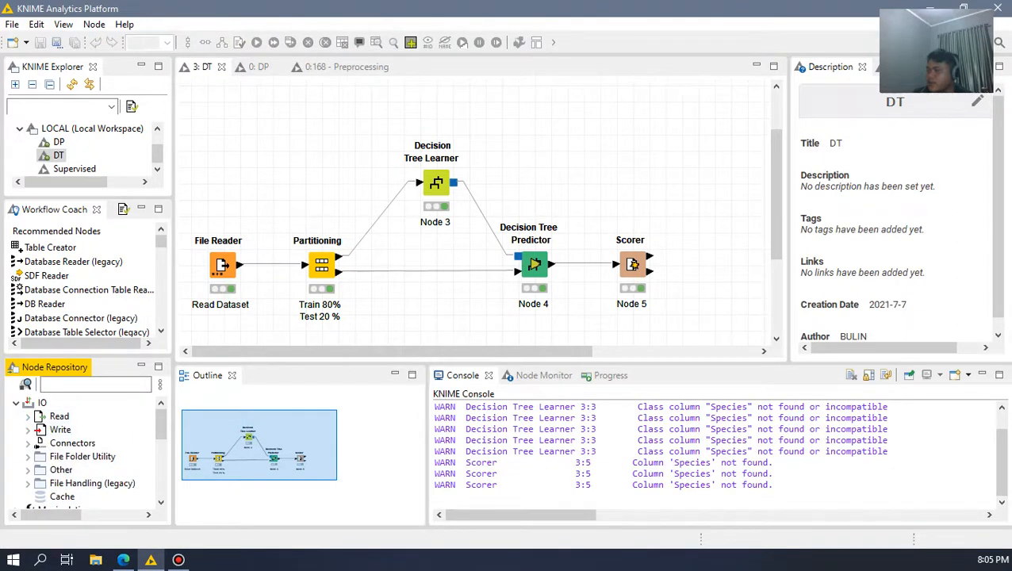
click(27, 416)
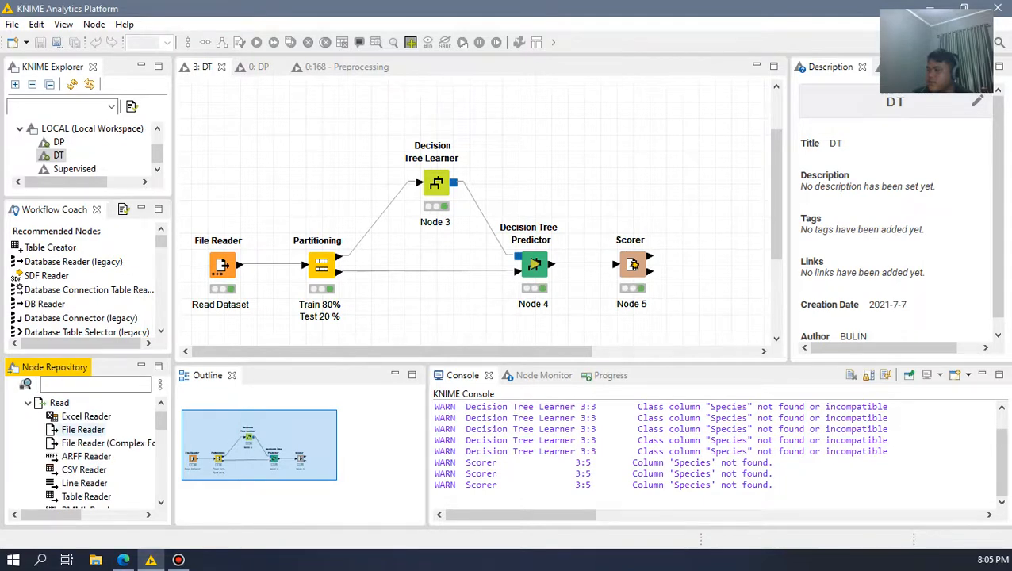
double_click(59, 403)
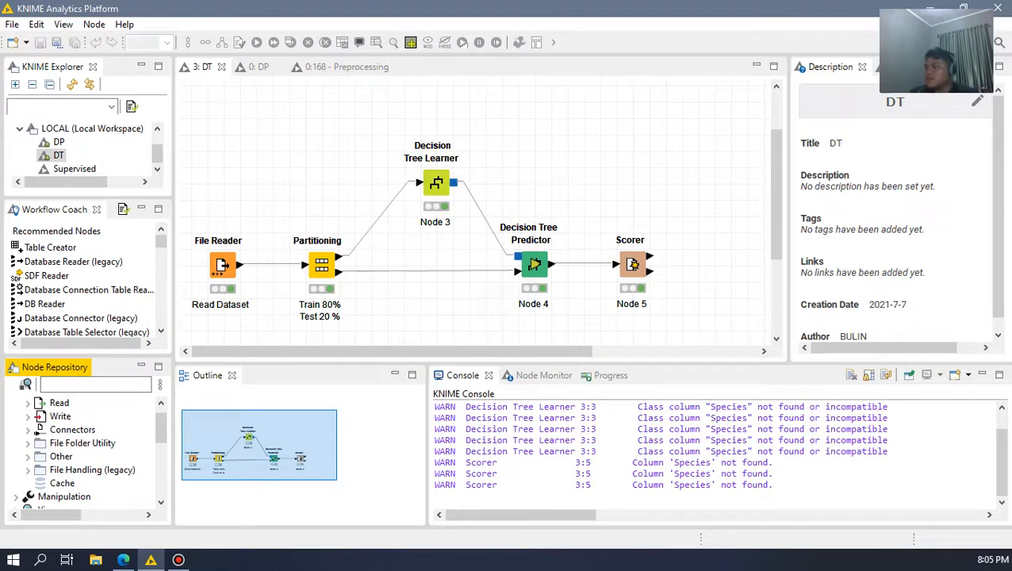
Step: Open the File Reader node's configuration and review its mushrooms.csv path, format options and data preview
double_click(221, 266)
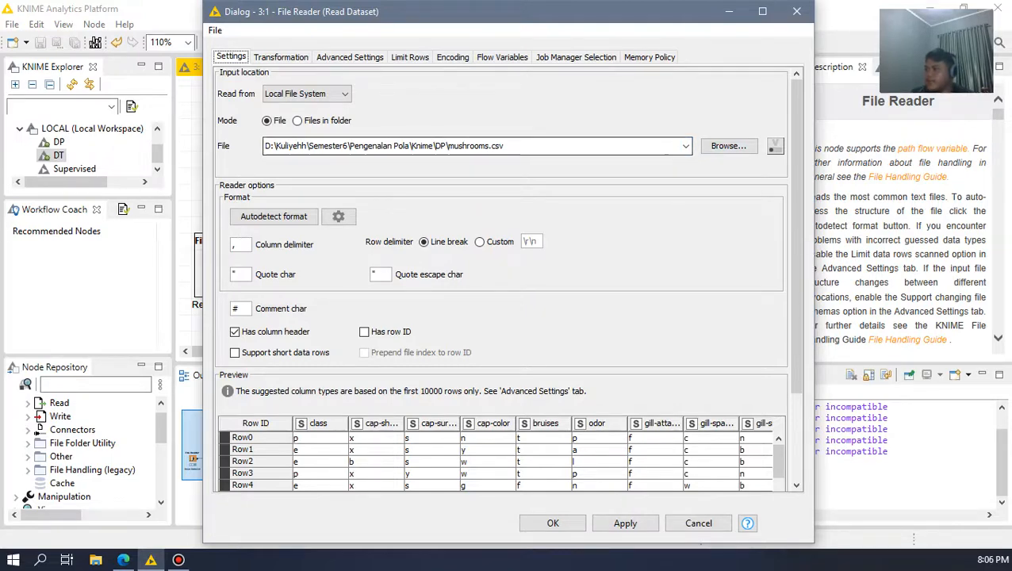
scroll(501, 279, down, 2)
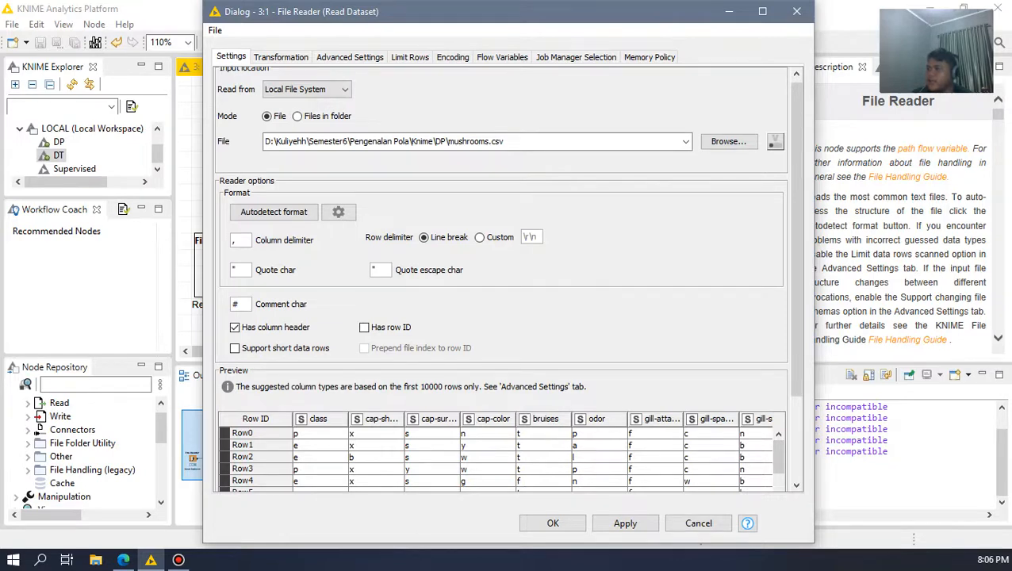
scroll(387, 327, down, 1)
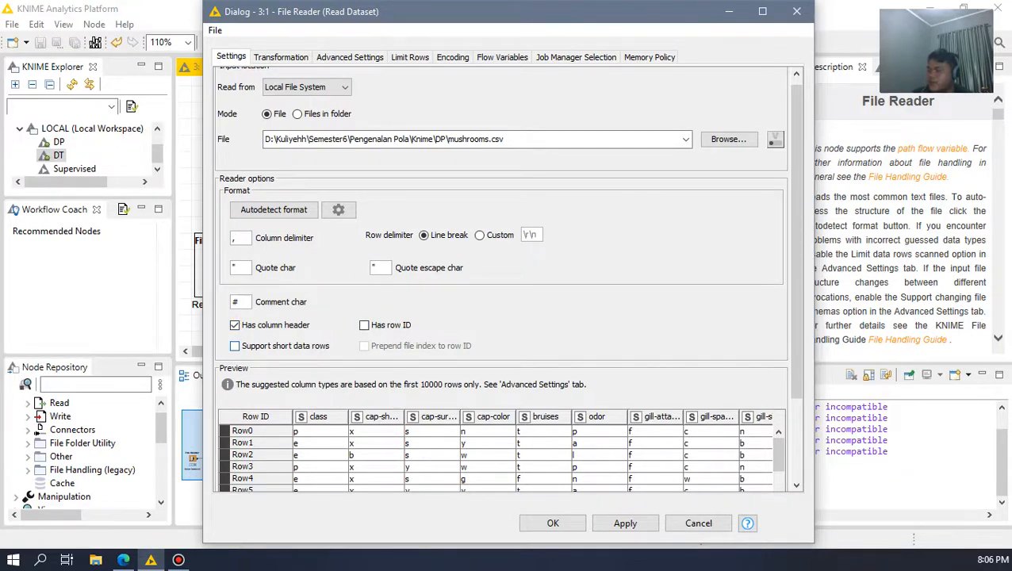
Step: Demonstrate the preview without a column header and with a row ID, restore both options and close the File Reader dialog
click(234, 324)
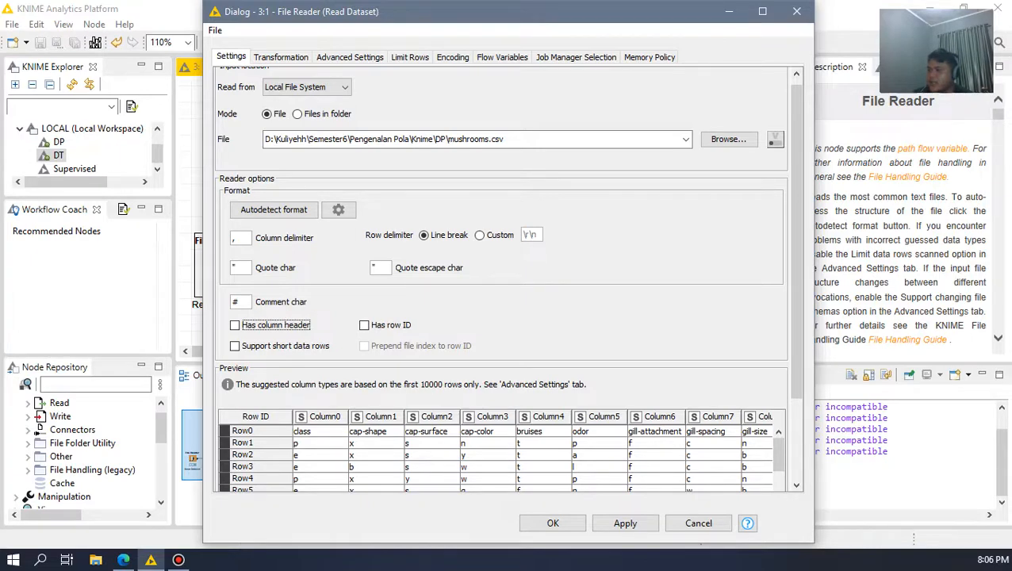
key(space)
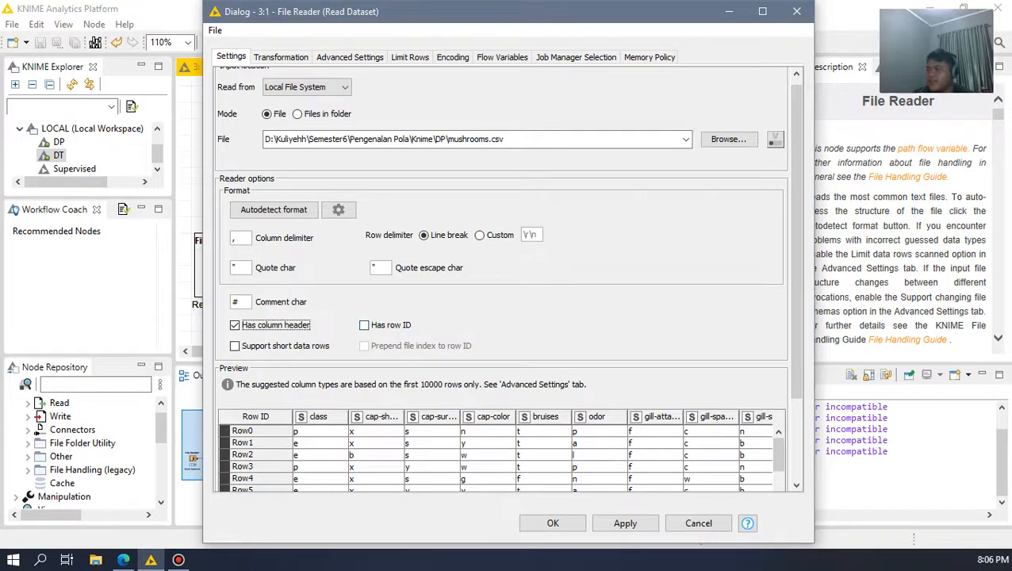
click(364, 325)
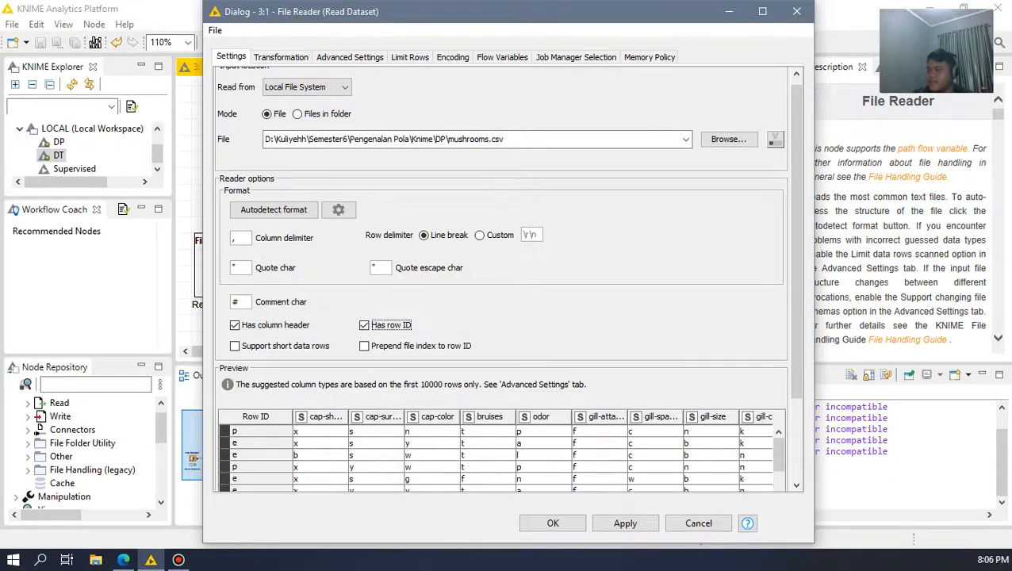
click(364, 325)
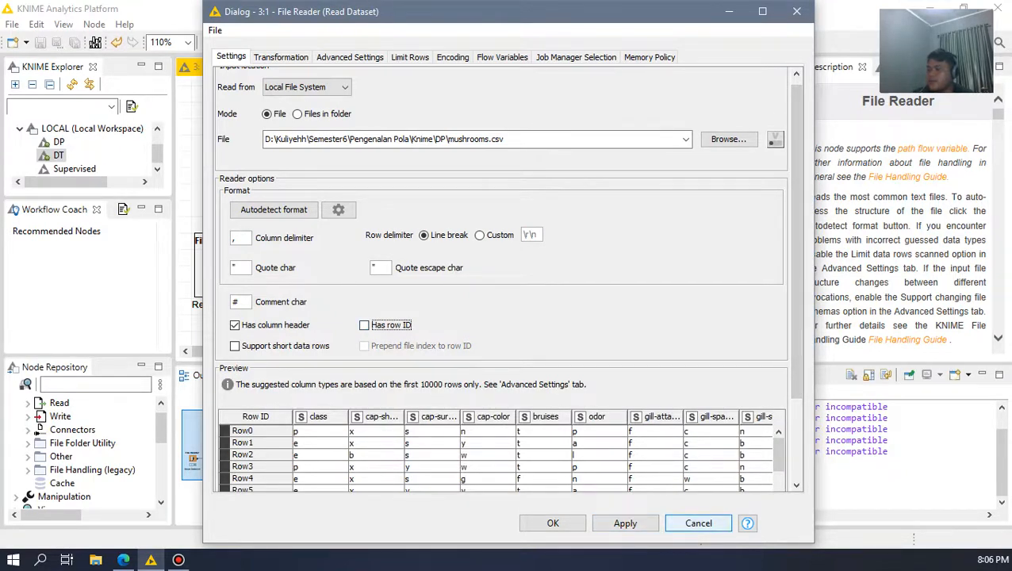
click(797, 12)
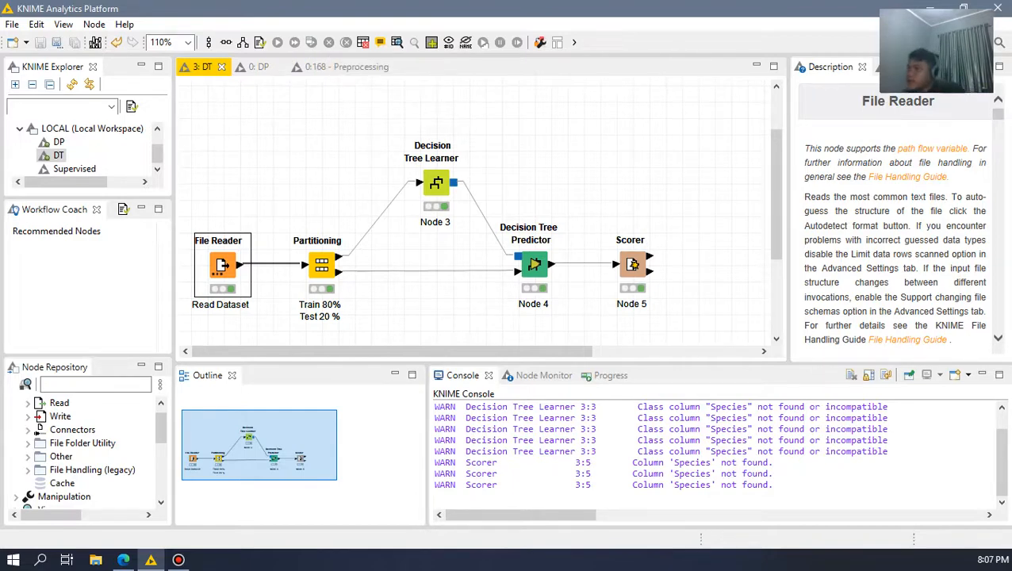
Step: Open the Partitioning node's configuration, review its relative size and random-draw settings, and close the dialog
double_click(321, 265)
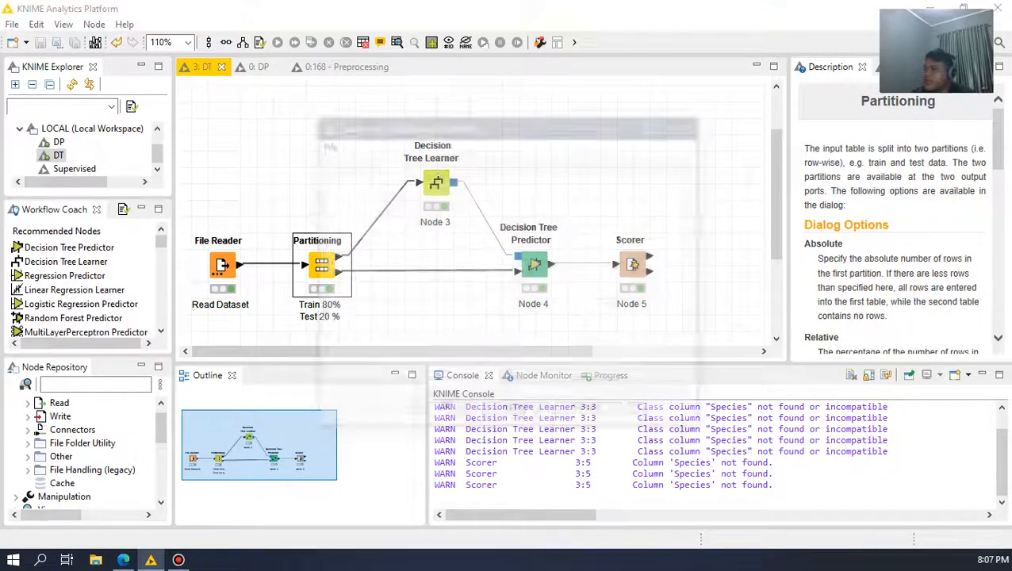
drag(571, 129, 690, 42)
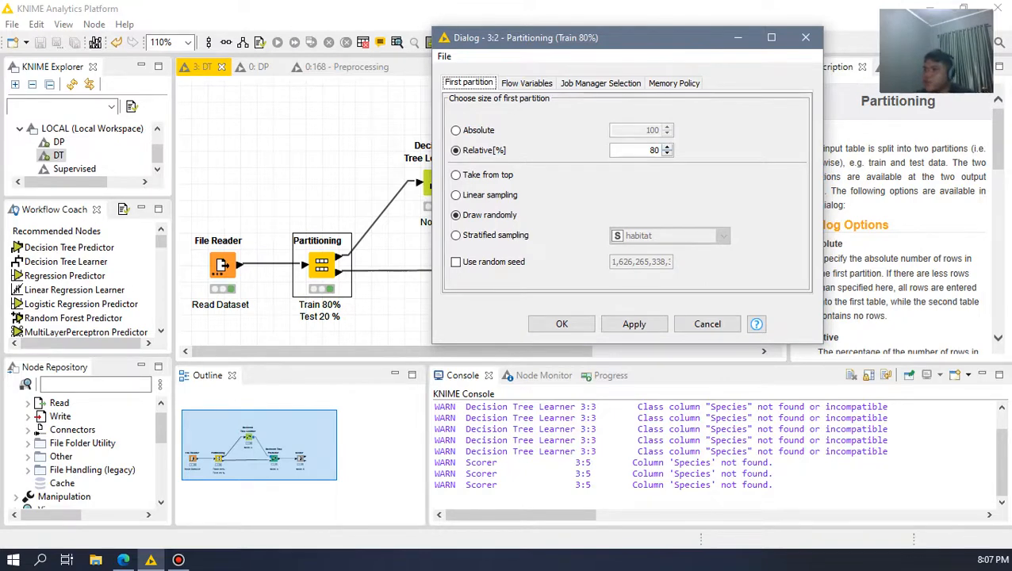
click(805, 38)
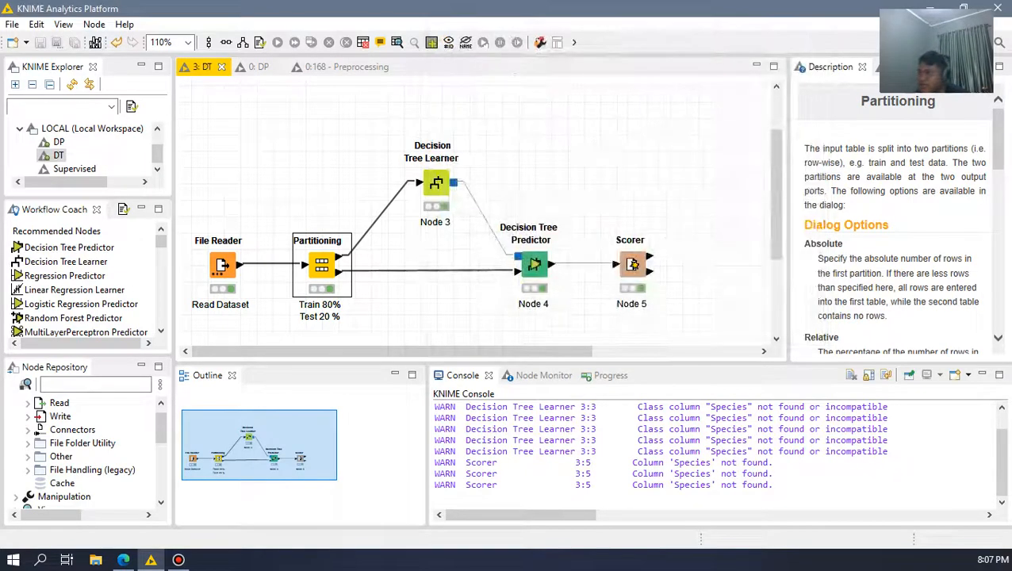
click(321, 266)
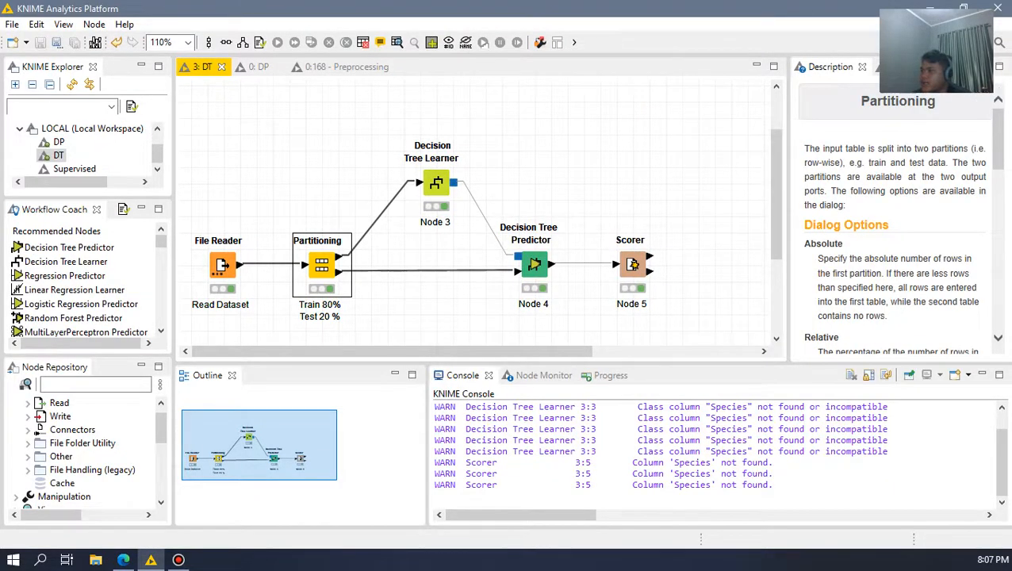
Step: Open the Decision Tree Learner's configuration, review its class column, quality measure and pruning options, close it and clear the selection
click(381, 158)
double_click(436, 183)
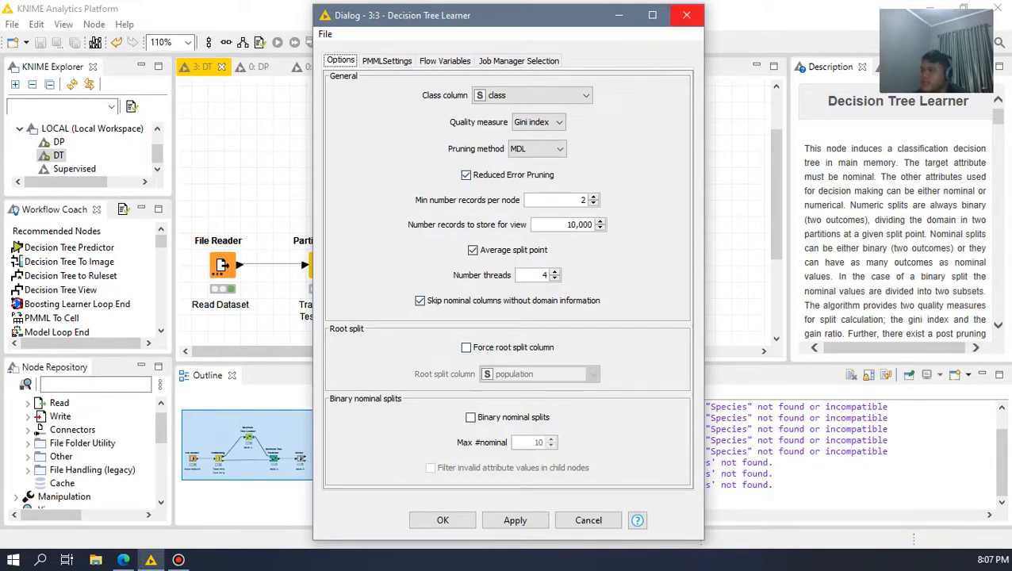
click(686, 15)
click(539, 150)
click(436, 183)
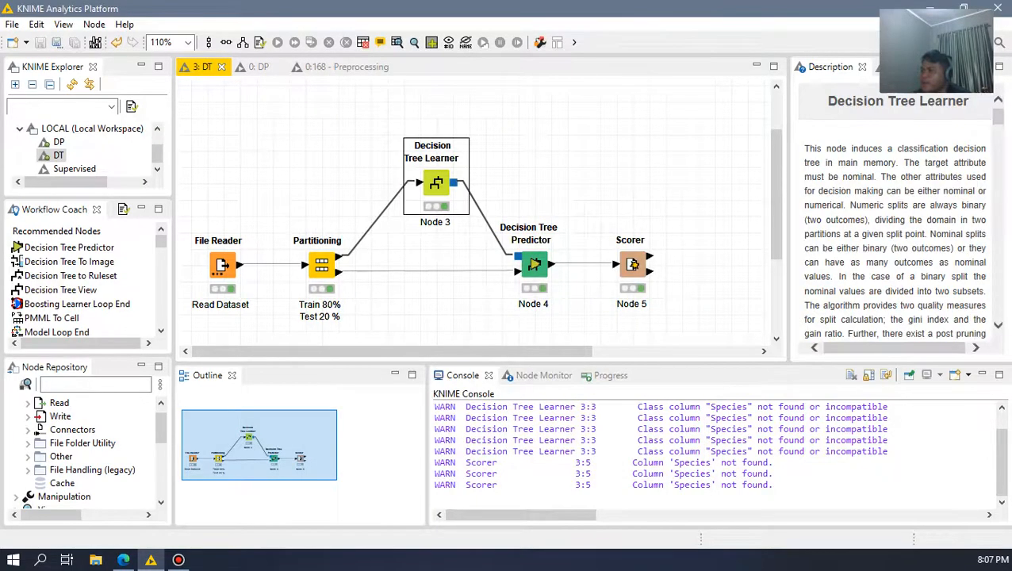
click(341, 135)
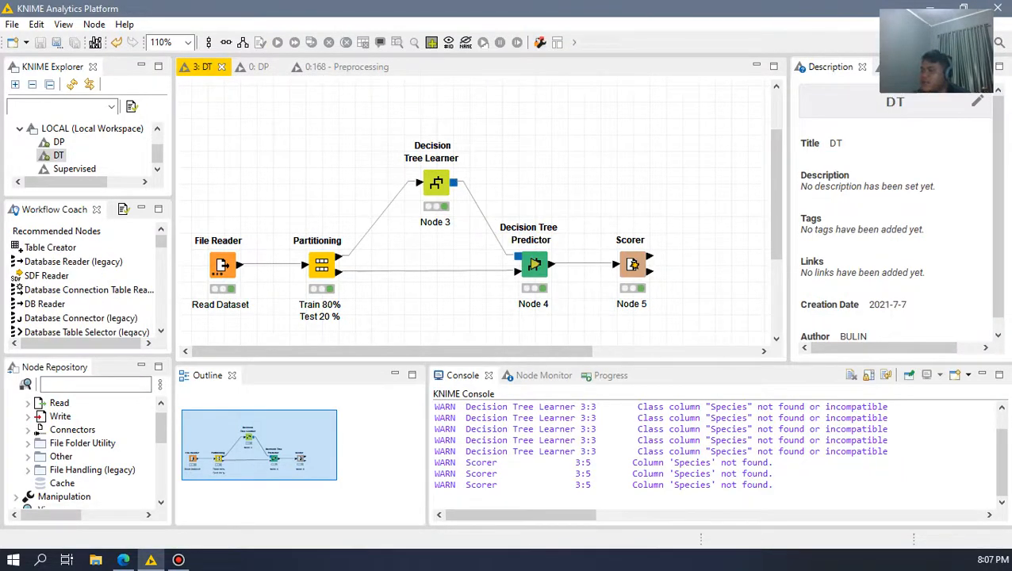
Step: Open the Partitioning node's first-partition output table, review the training rows and close it
click(321, 265)
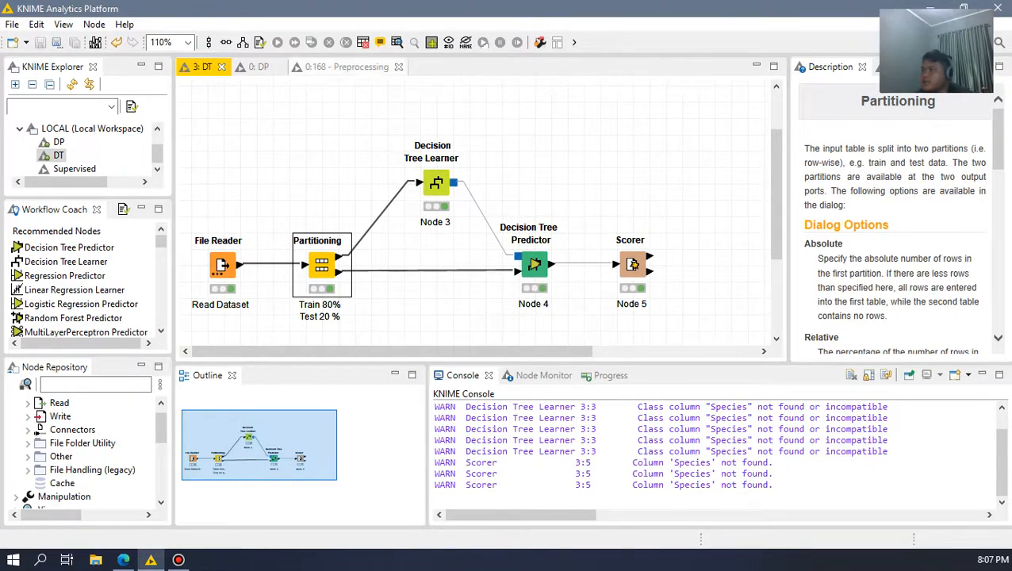
click(397, 42)
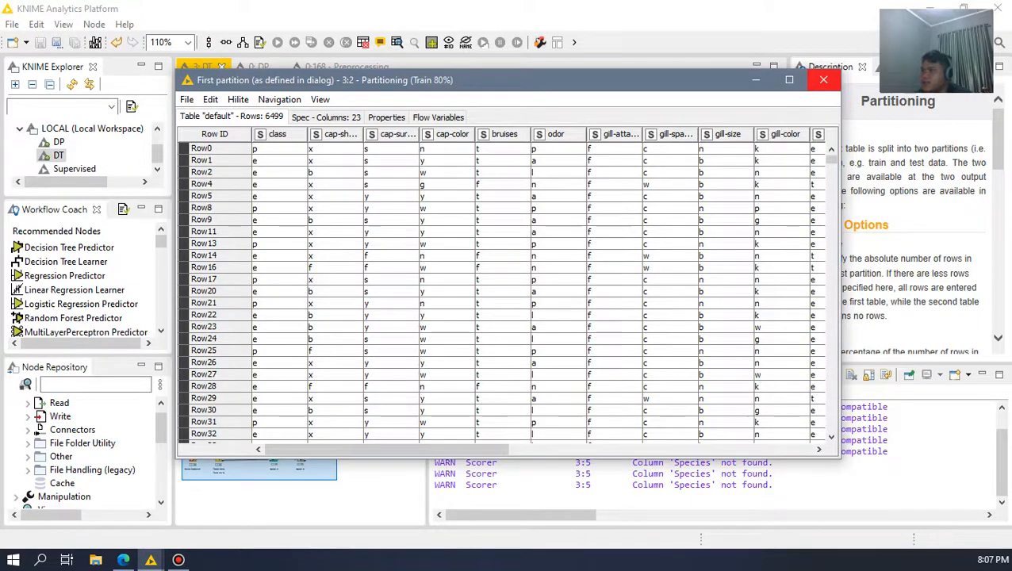
click(823, 79)
Step: Open the Decision Tree Learner's tree view, examine the branches of the odor split and close the view
click(436, 183)
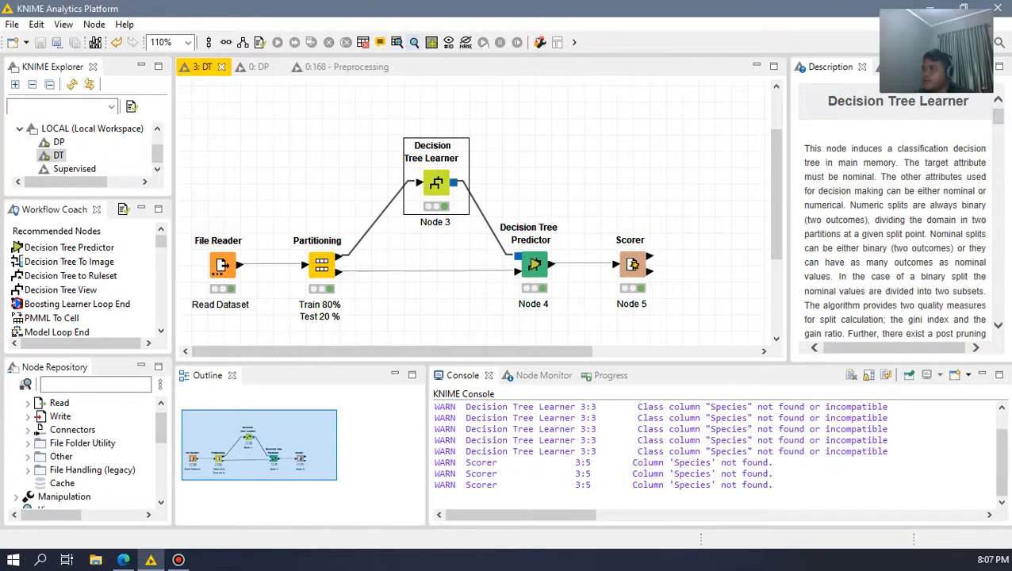
click(414, 42)
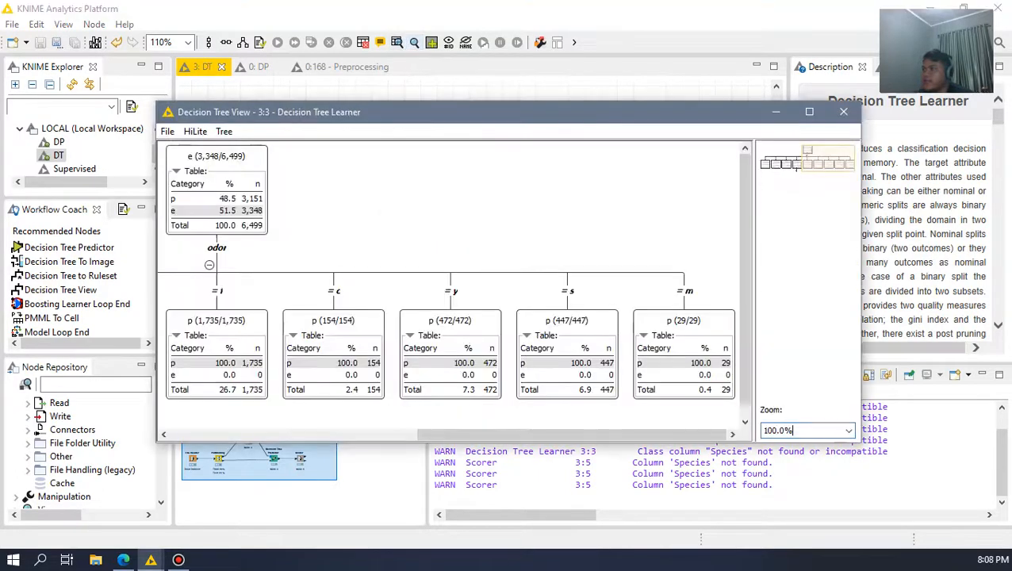
drag(410, 434, 377, 433)
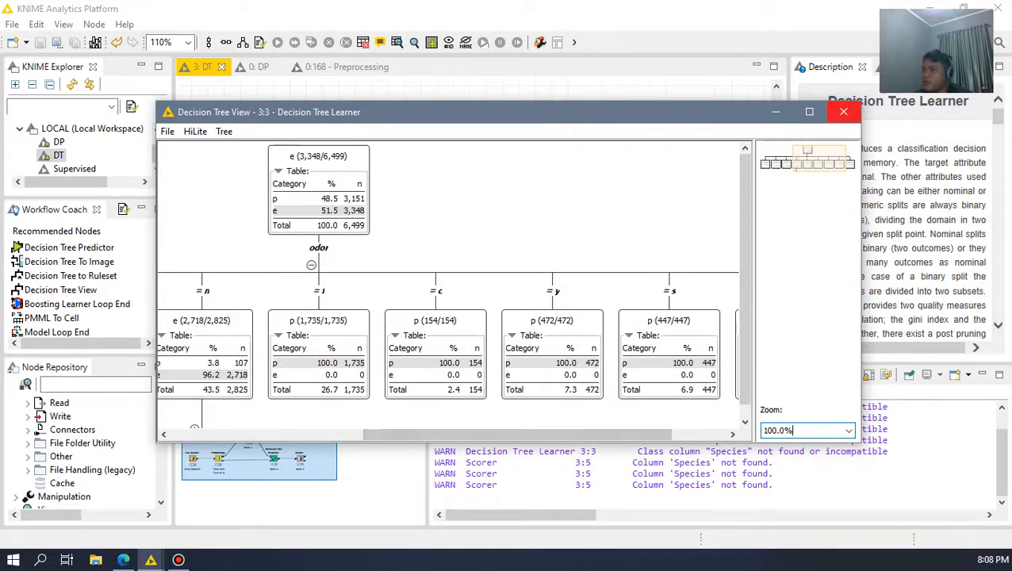
click(843, 112)
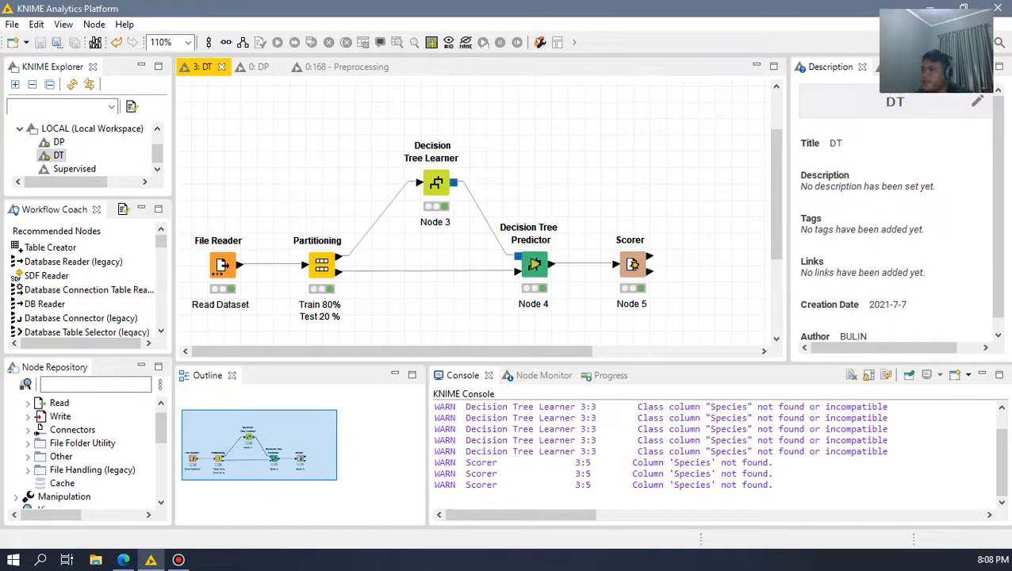
Step: Highlight the Decision Tree Predictor and Learner nodes, then review the Predictor's configuration options and close the dialog
drag(491, 198, 646, 329)
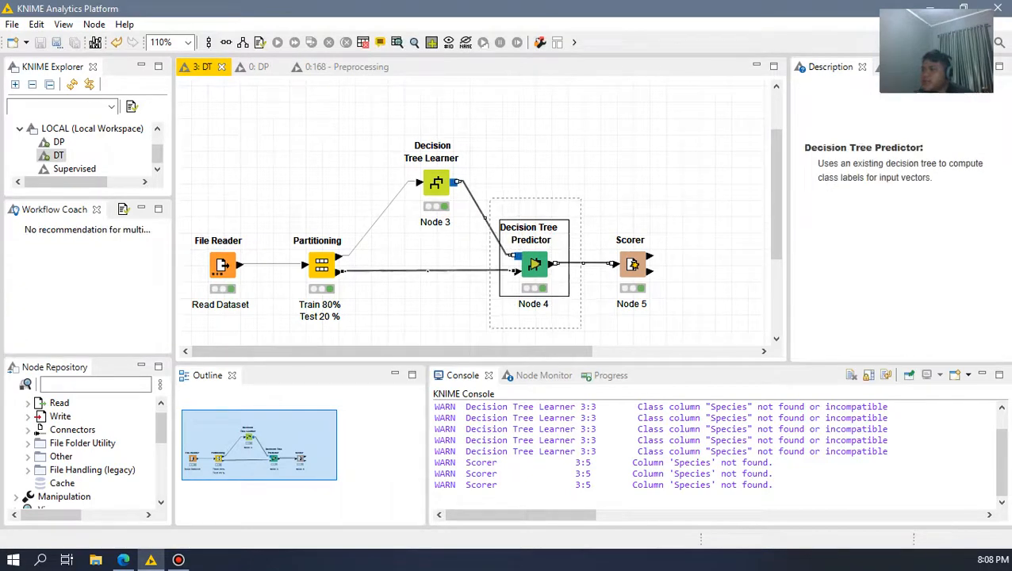
click(645, 329)
drag(379, 130, 486, 236)
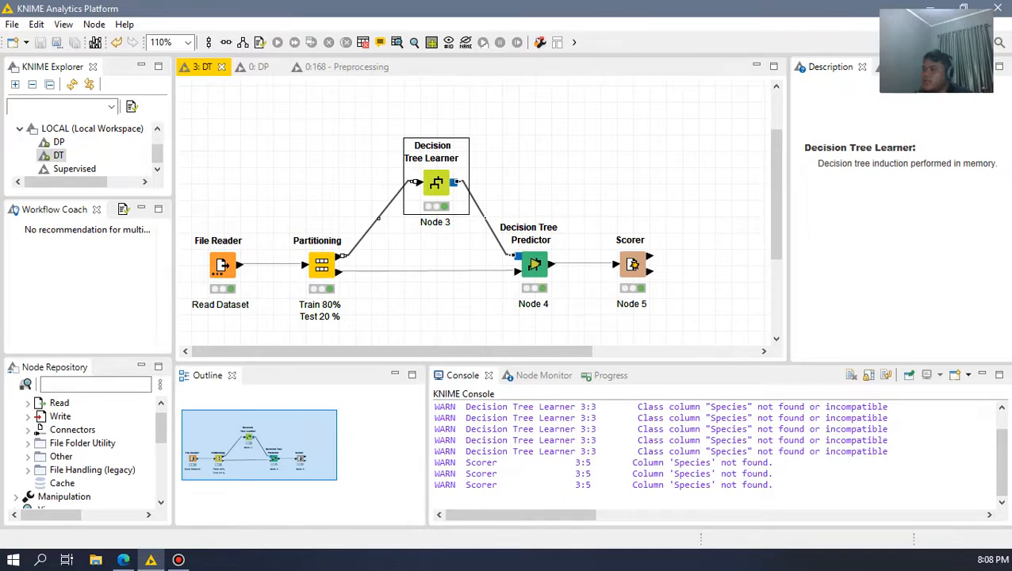
double_click(533, 265)
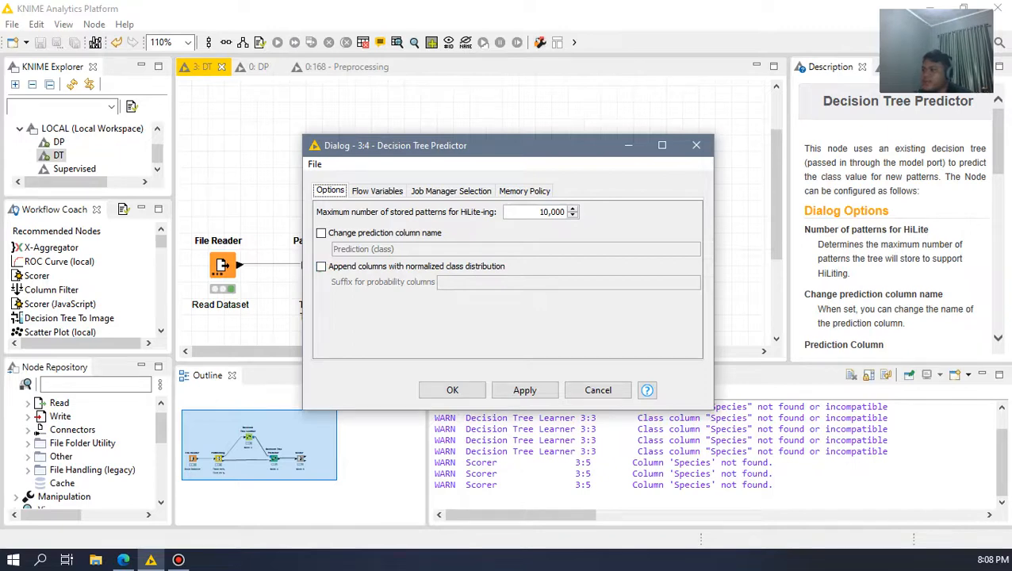
click(696, 145)
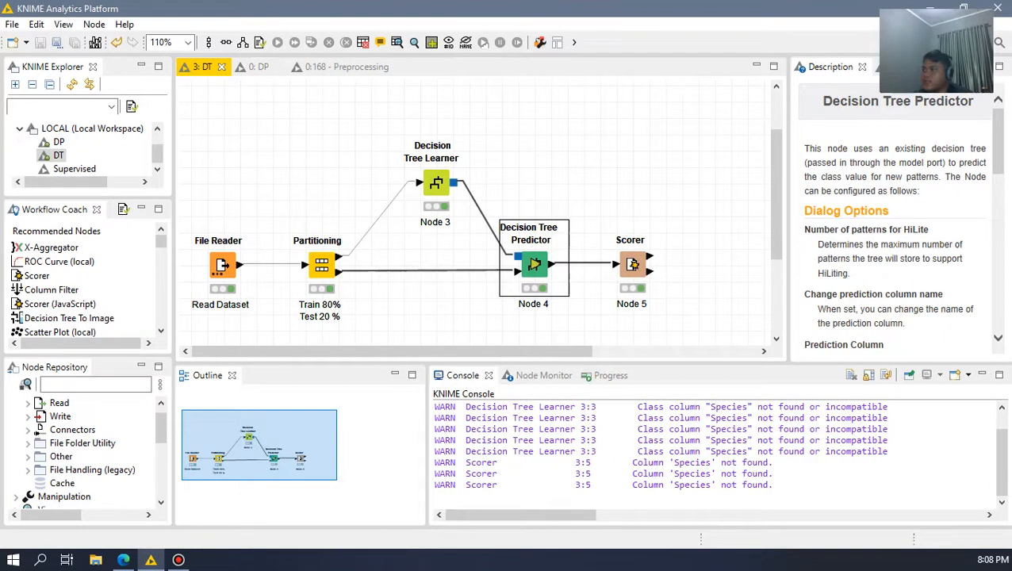
Step: Open the Decision Tree Predictor's tree view, examine its odor branches, close it and clear the node selection
click(413, 42)
drag(573, 435, 464, 434)
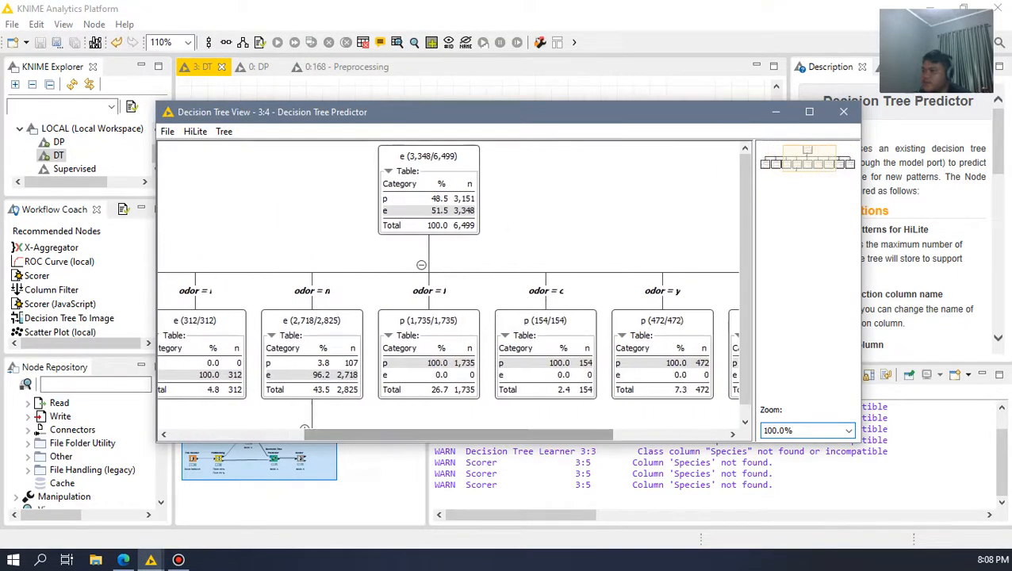
click(843, 111)
click(682, 163)
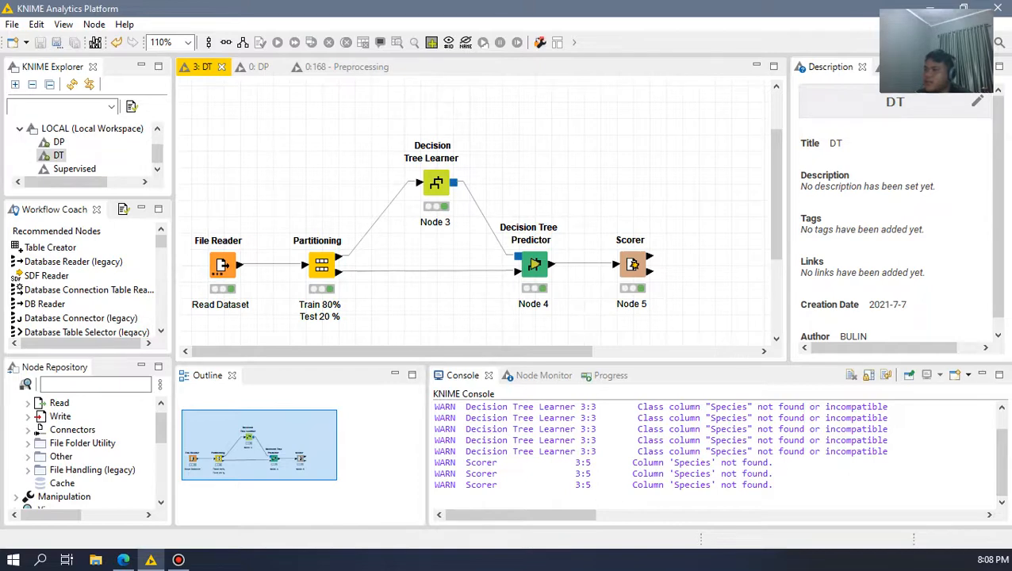
Step: Search the node repository for "scorer" to show where the Scorer node is found
click(95, 385)
text(scorer)
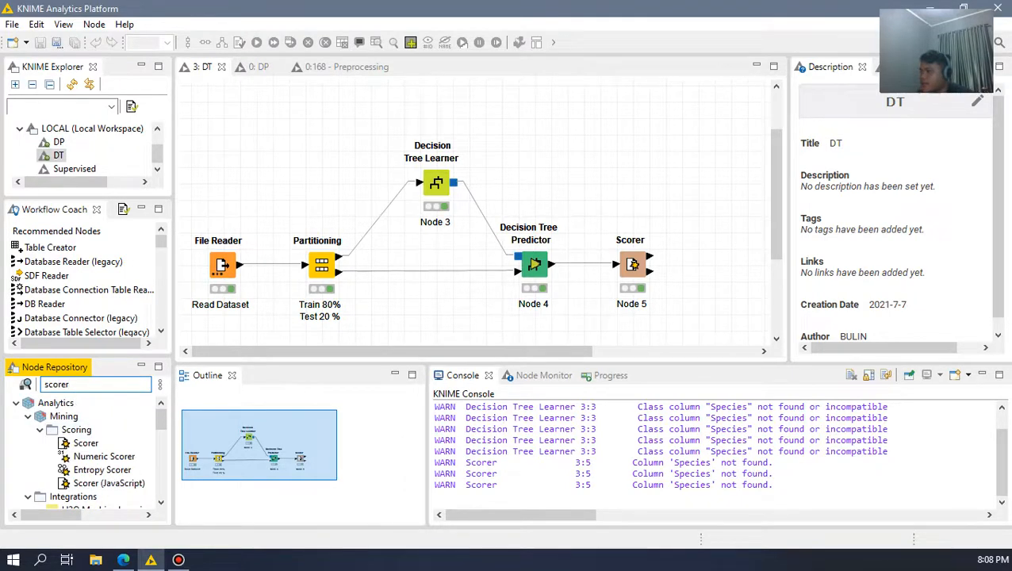
click(317, 174)
Step: Open the Scorer node's confusion matrix, review the classification counts and accuracy, and close it
click(632, 265)
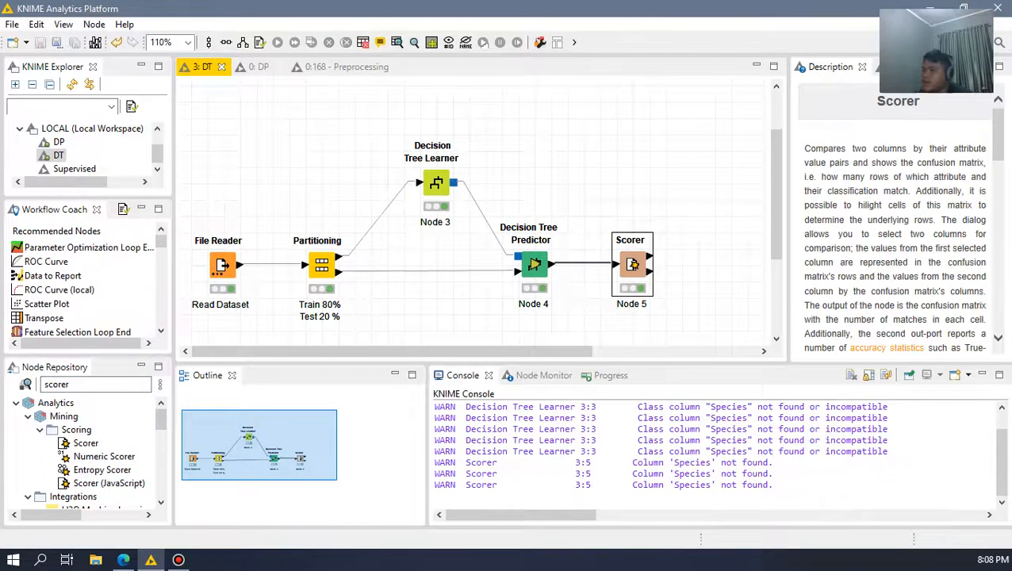
click(413, 42)
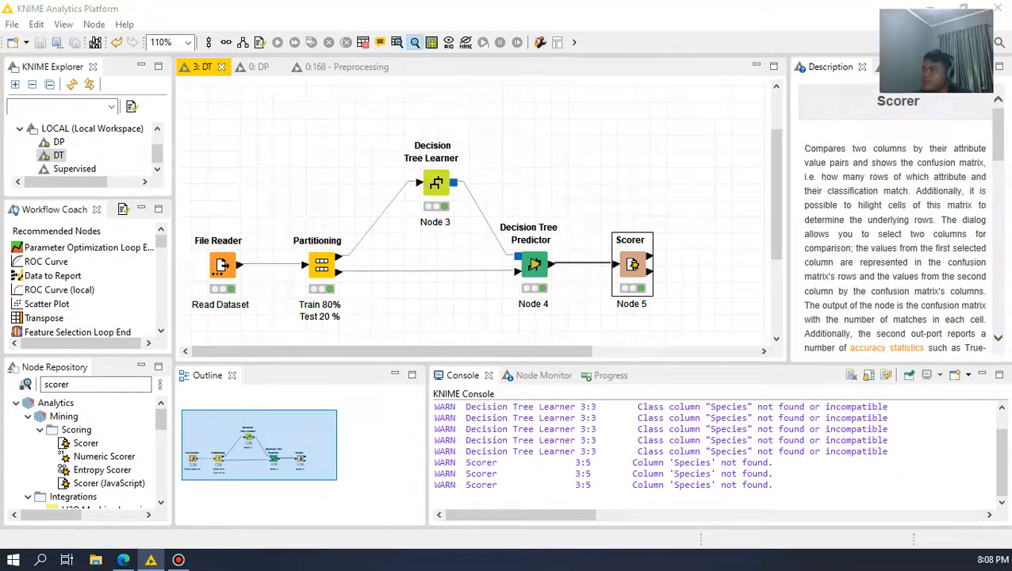
drag(479, 85, 528, 51)
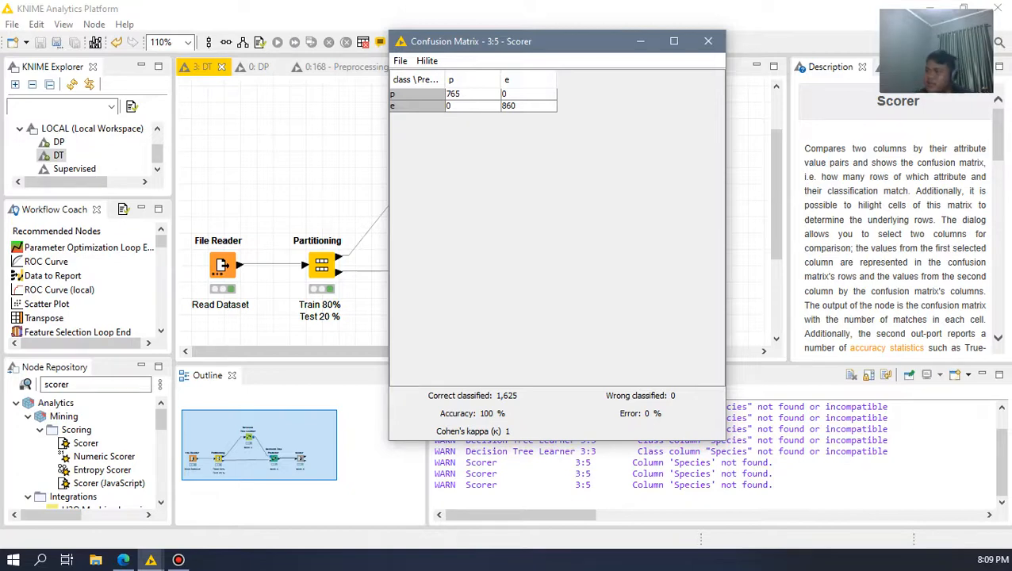
click(707, 42)
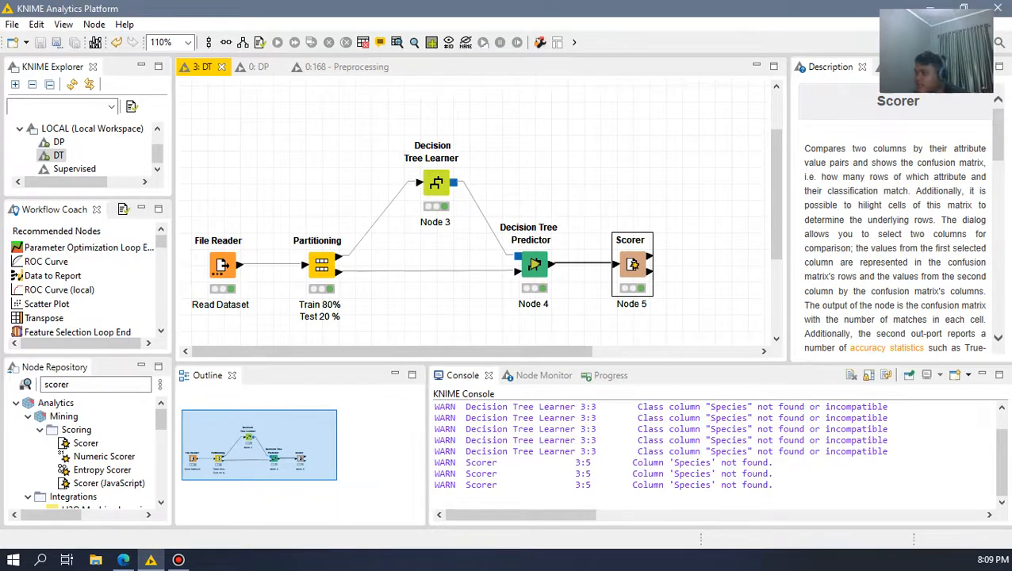
Step: Switch to Microsoft Edge and review the Adult income dataset page on Kaggle
click(122, 560)
click(468, 12)
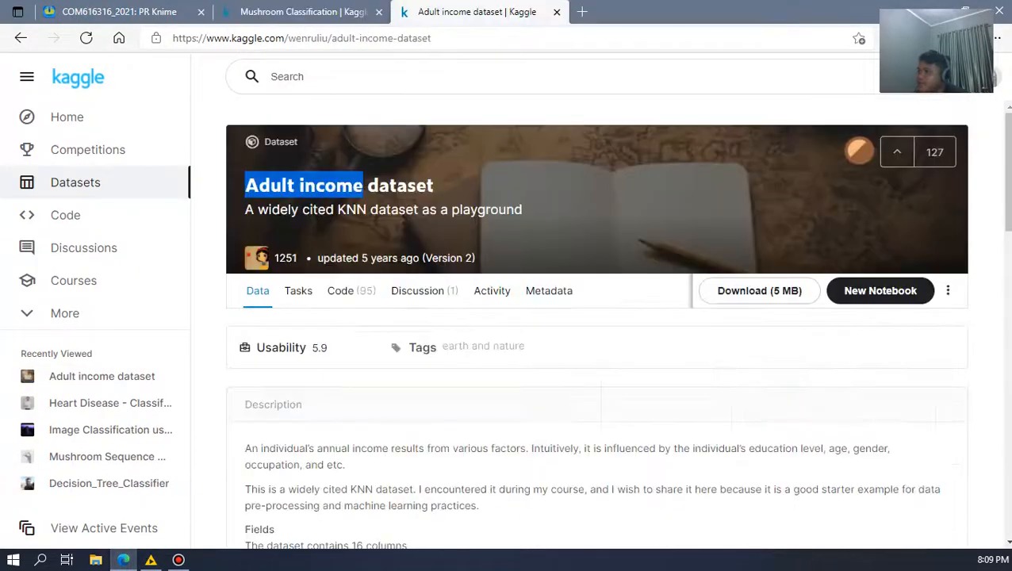
scroll(595, 333, down, 4)
scroll(595, 333, up, 5)
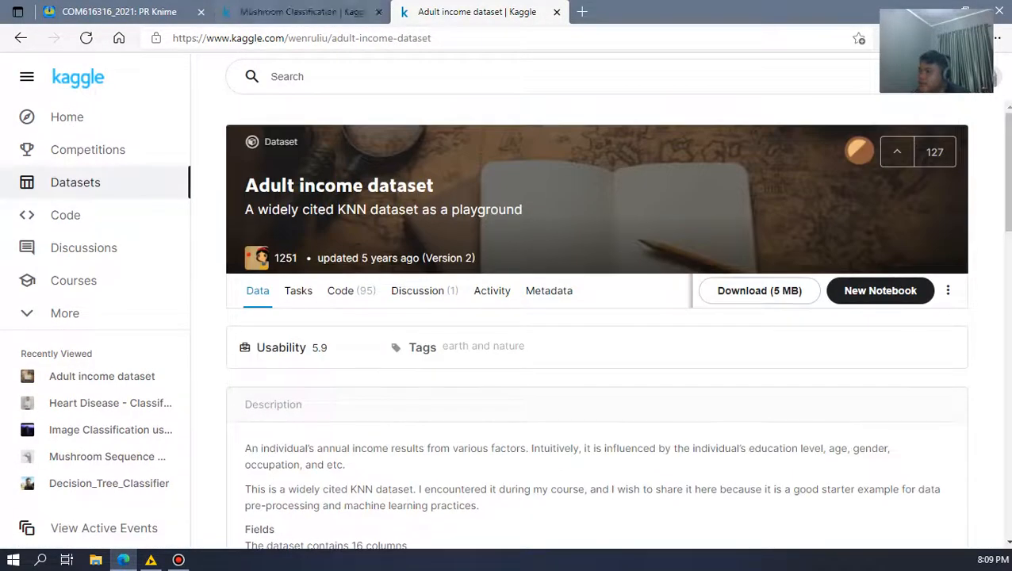
Step: Switch to KNIME Analytics Platform, show the DP workflow and review the Excel Reader's education dictionary output table, then close it
click(151, 560)
click(257, 66)
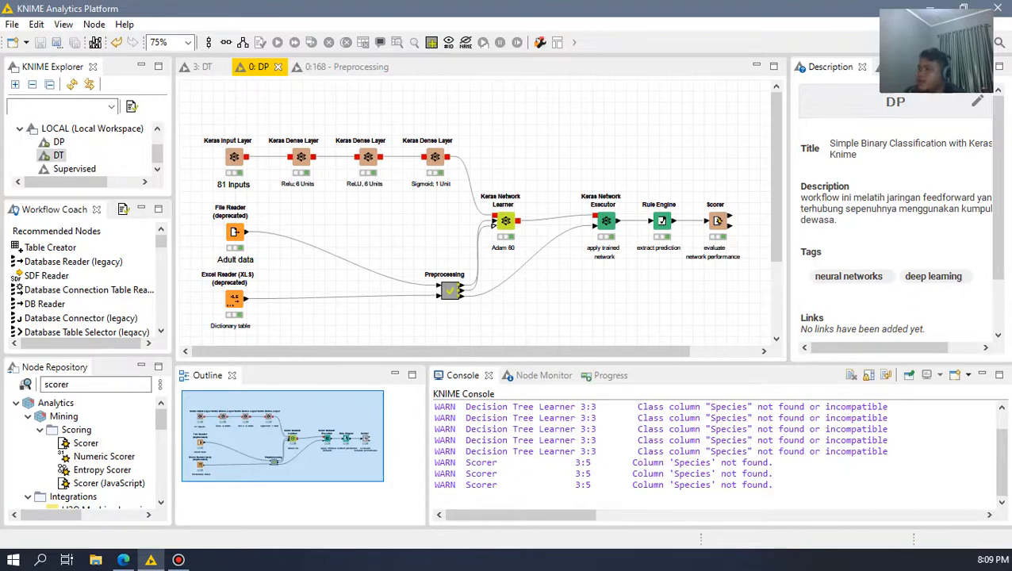
click(234, 299)
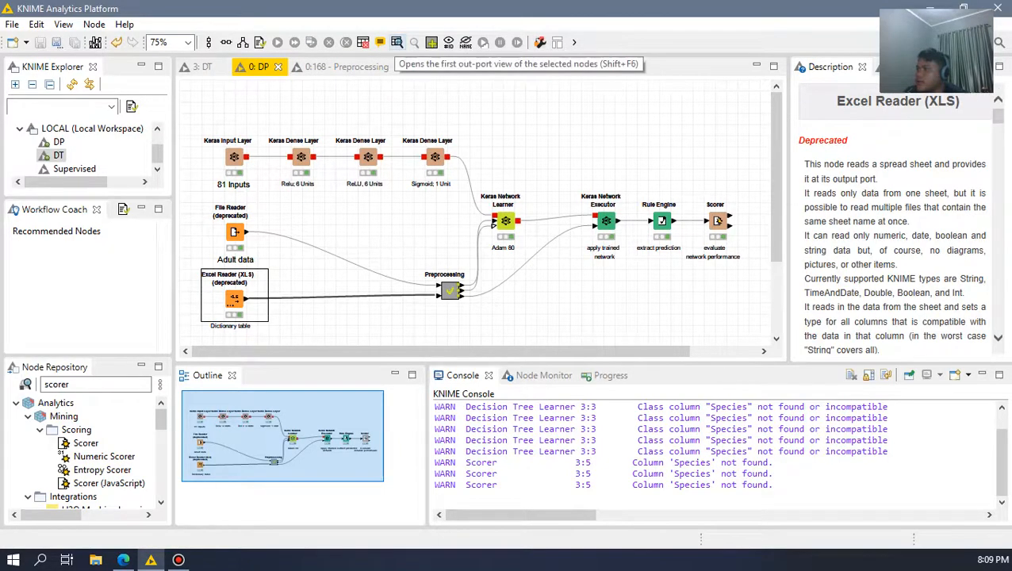
click(402, 42)
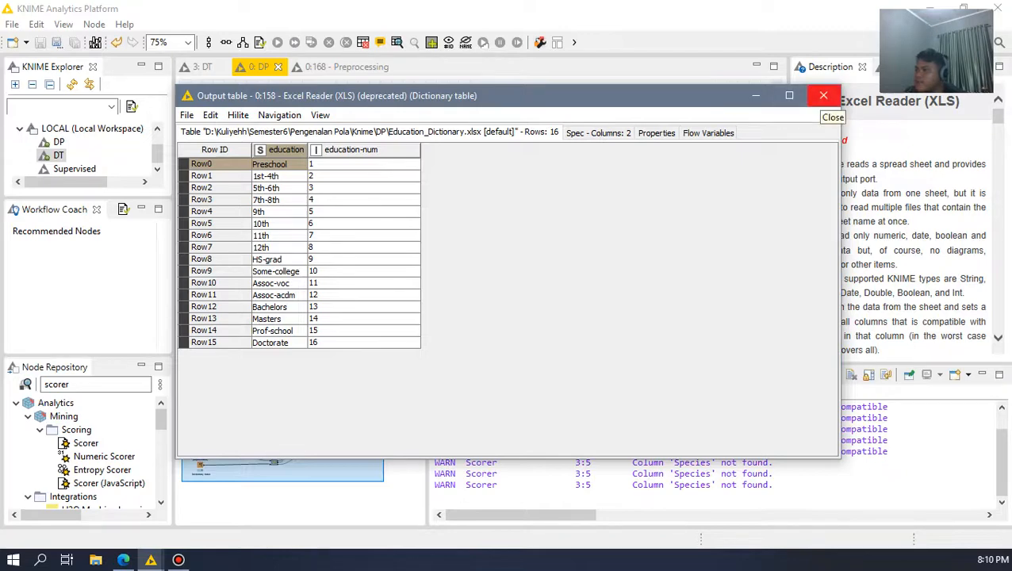
click(823, 96)
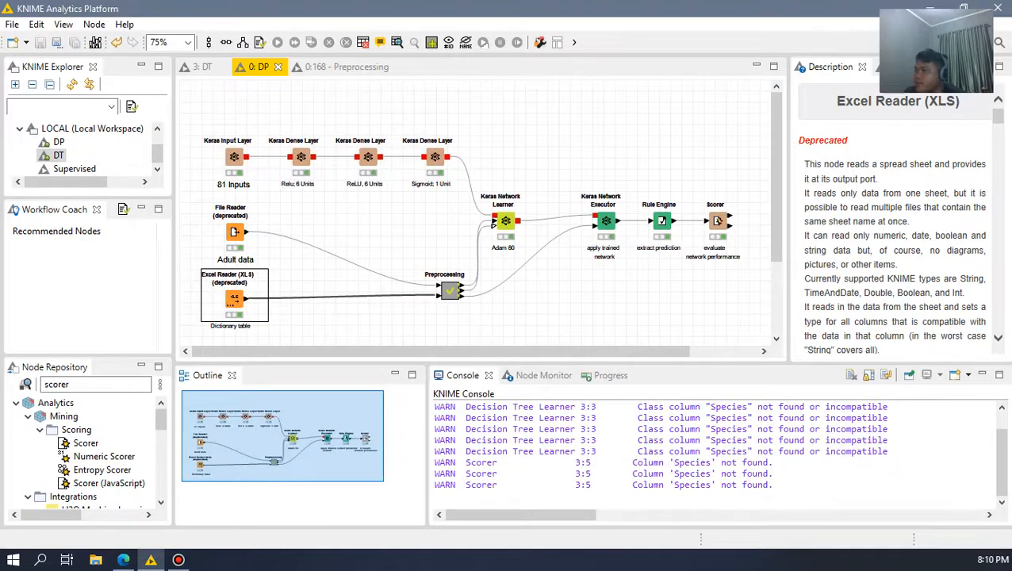
Step: Open the File Reader's adult.csv output table in the DP workflow, look through its rows, close it and clear the selection
click(235, 233)
click(396, 43)
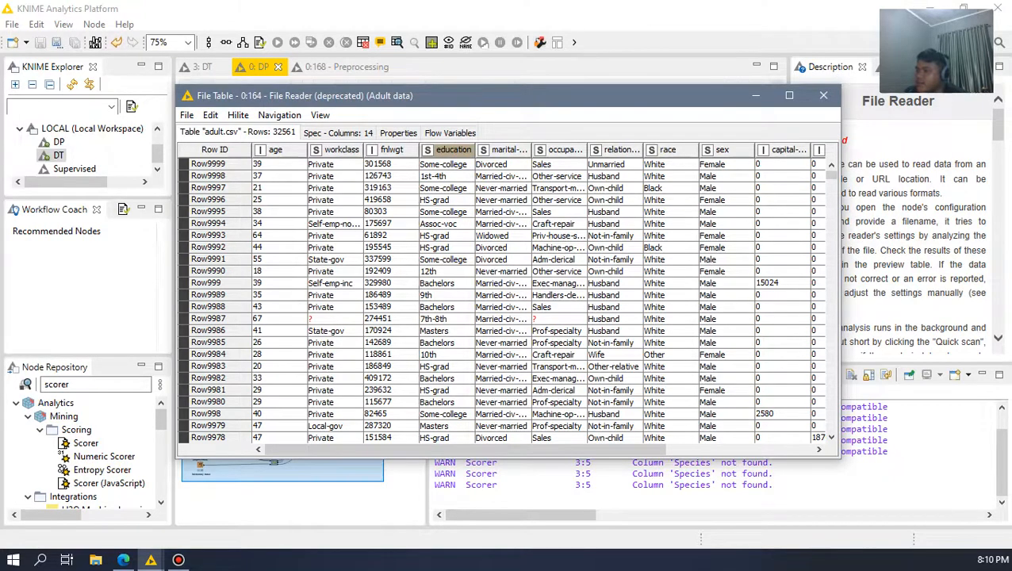
scroll(508, 302, down, 6)
scroll(508, 302, up, 6)
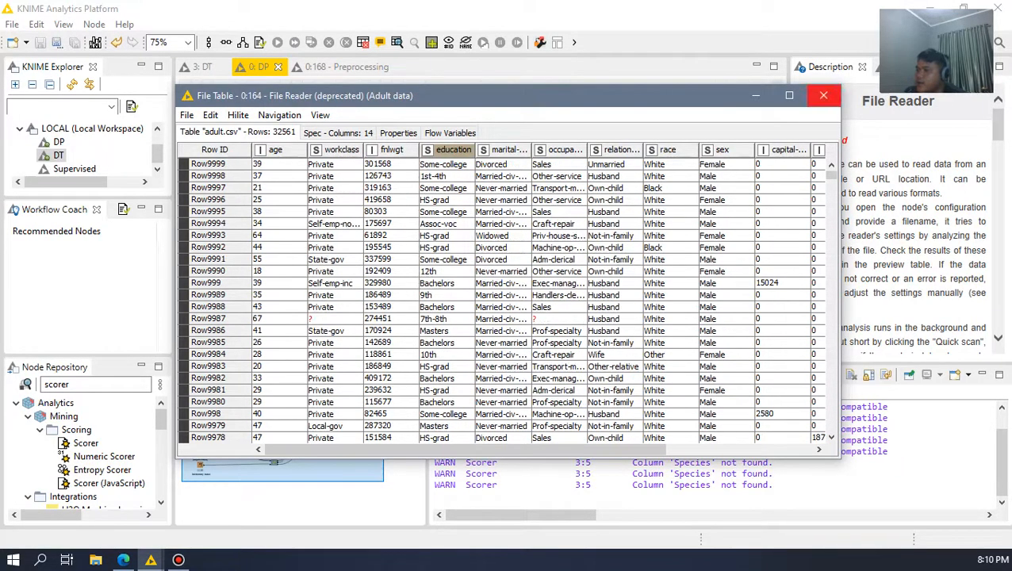
click(823, 95)
click(586, 134)
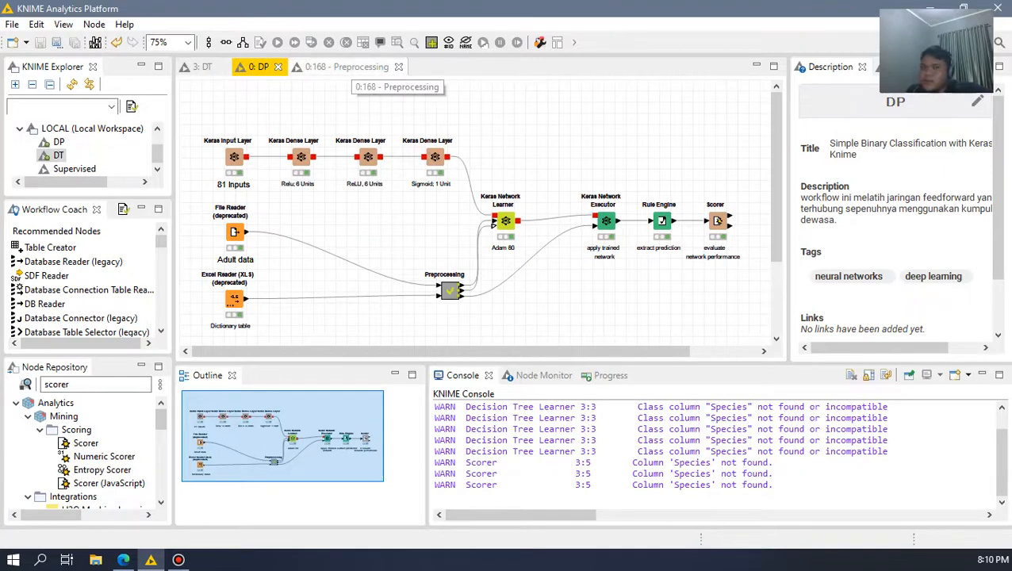
Step: Show the Preprocessing metanode's workflow and look over its node chain from the inputs onward
click(349, 66)
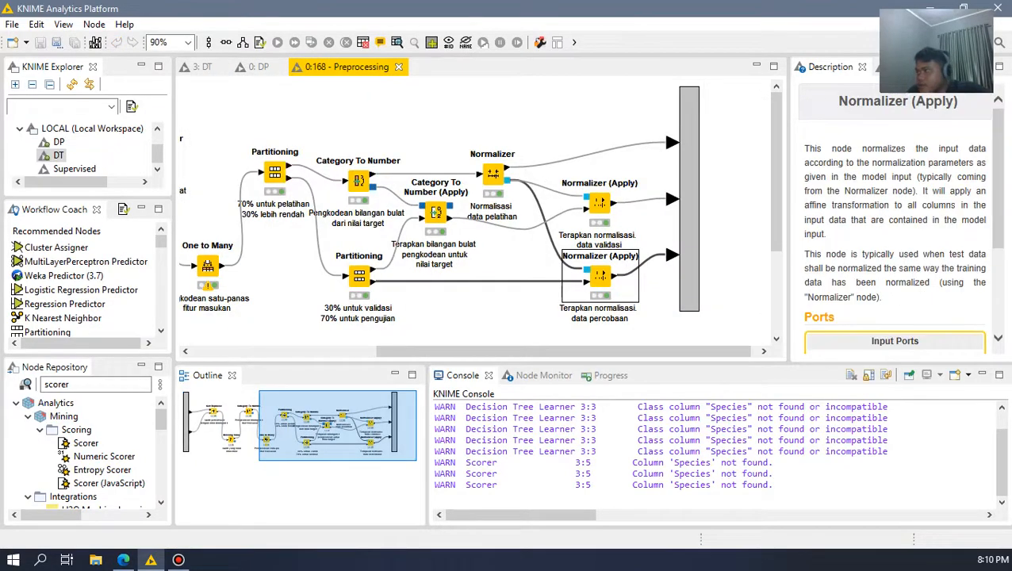
drag(547, 351, 377, 351)
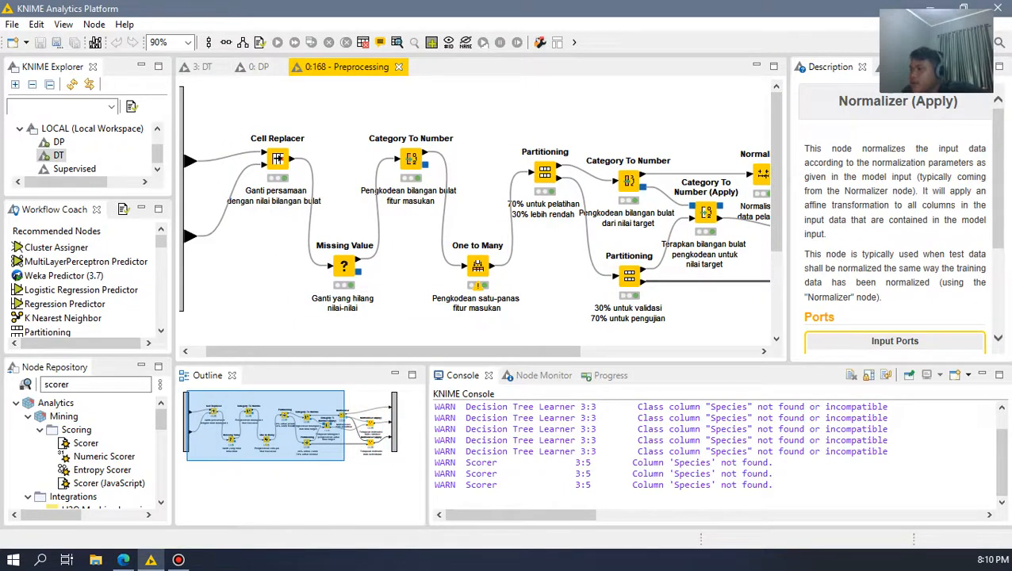
drag(377, 351, 363, 351)
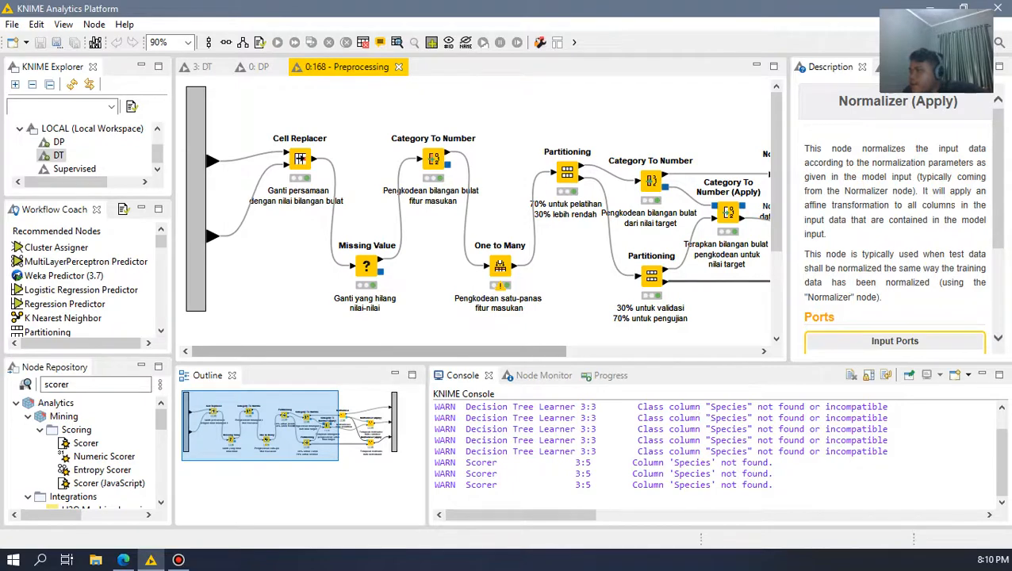
mouse_move(362, 351)
mouse_down()
mouse_move(555, 351)
mouse_move(363, 351)
mouse_up()
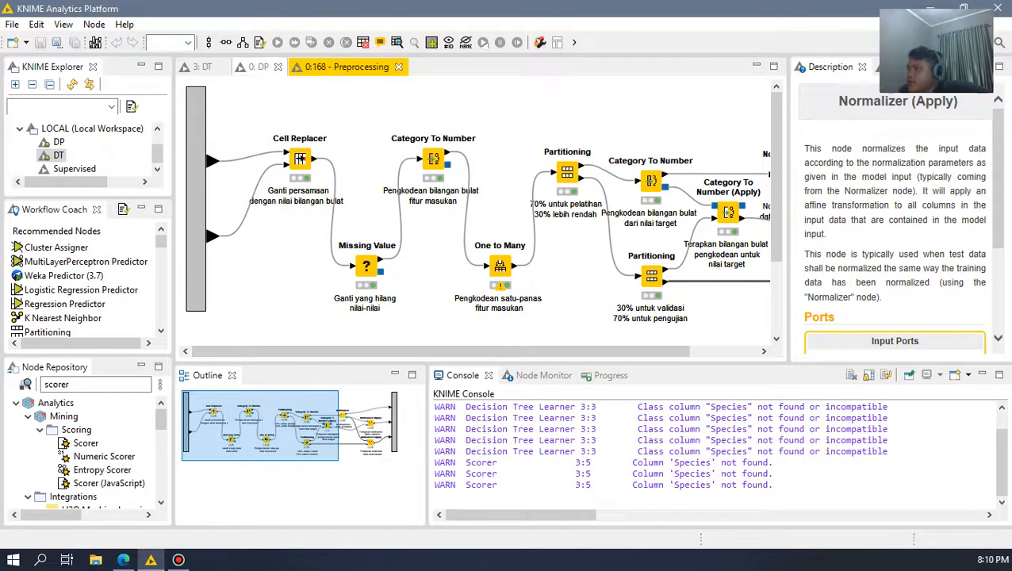
click(256, 67)
click(346, 67)
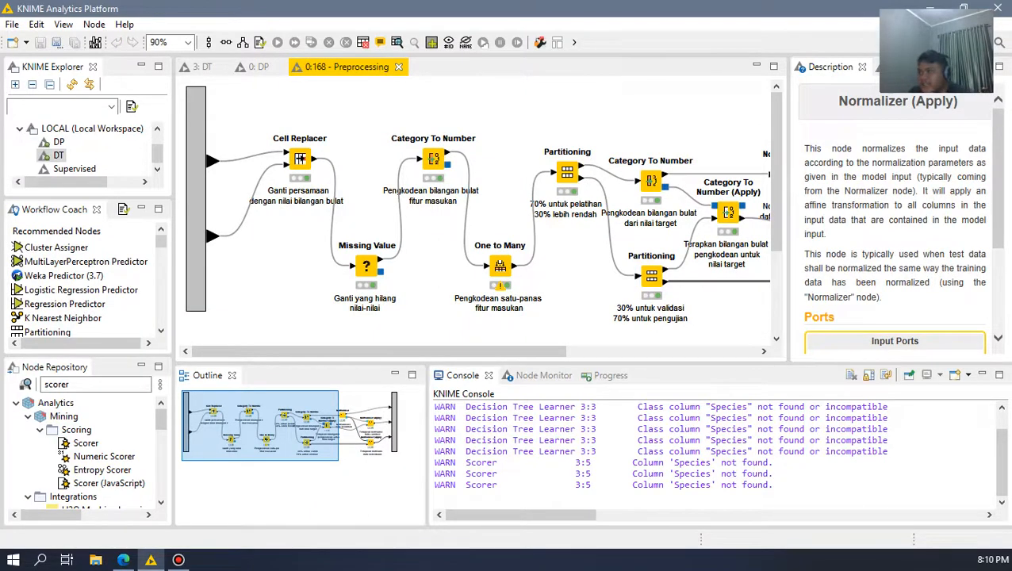
Step: Review the Cell Replacer's settings and close them, then inspect its output table across to the education column and close it
click(300, 159)
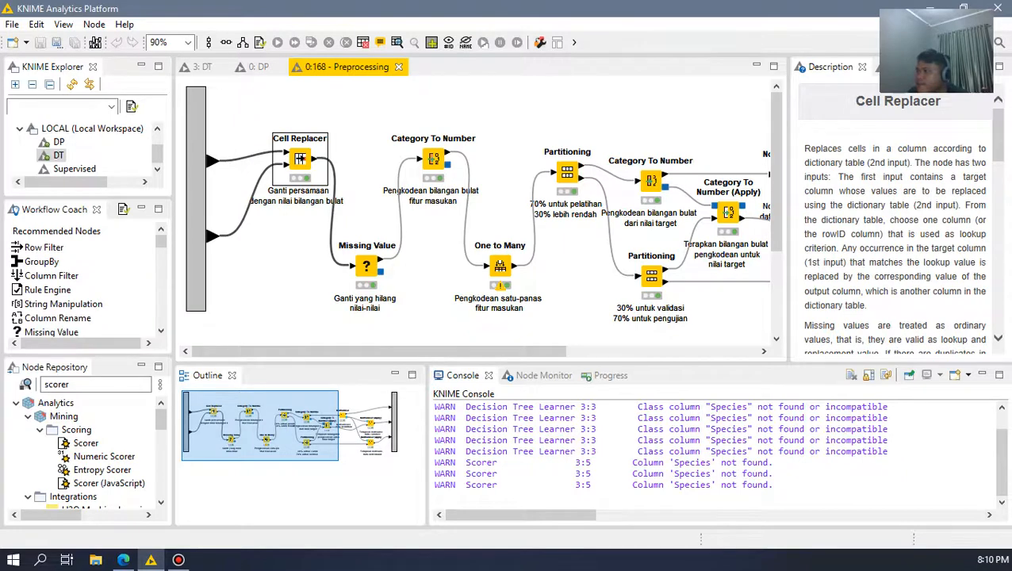
double_click(299, 158)
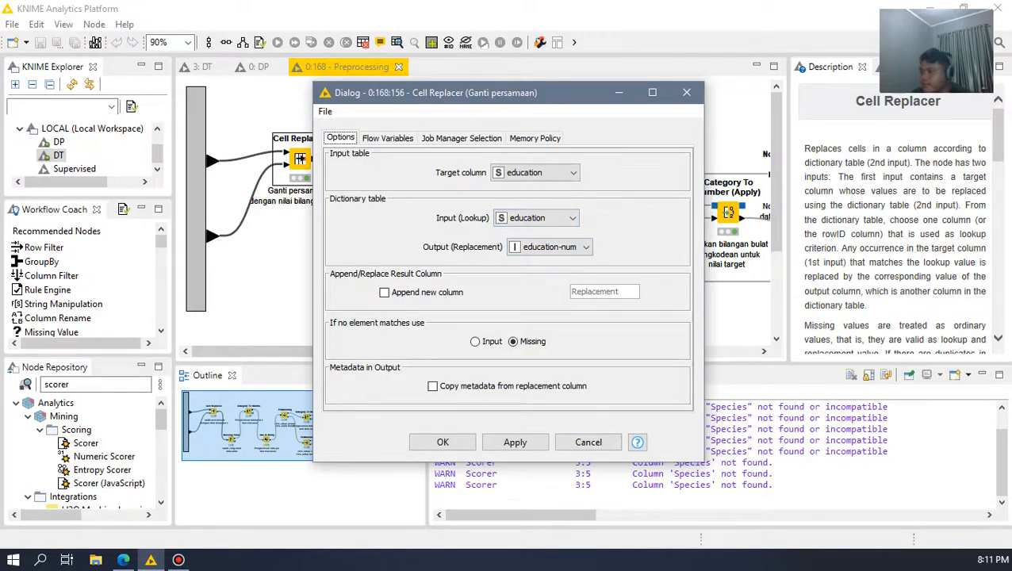
click(686, 92)
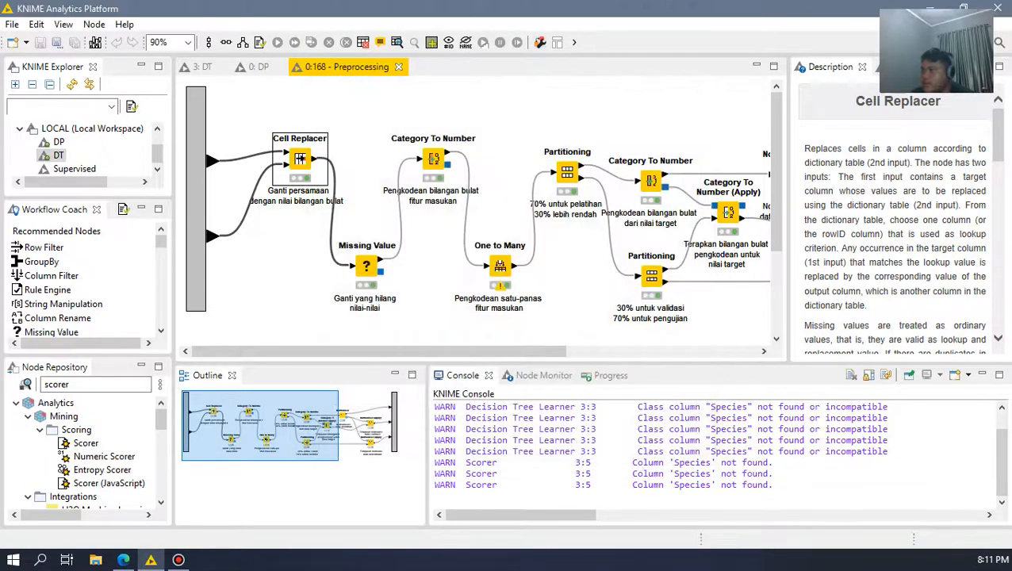
click(396, 43)
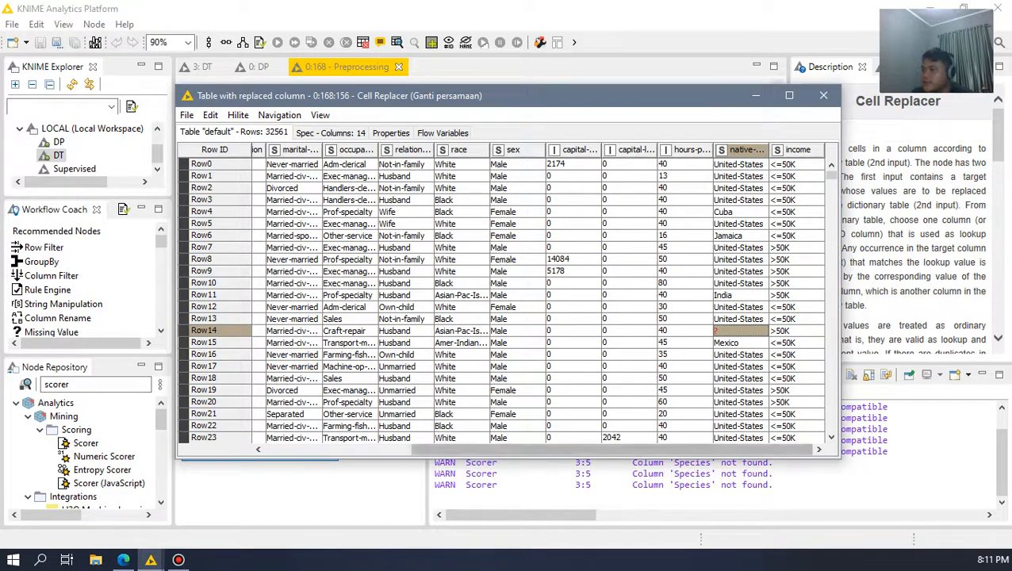
drag(610, 449, 460, 450)
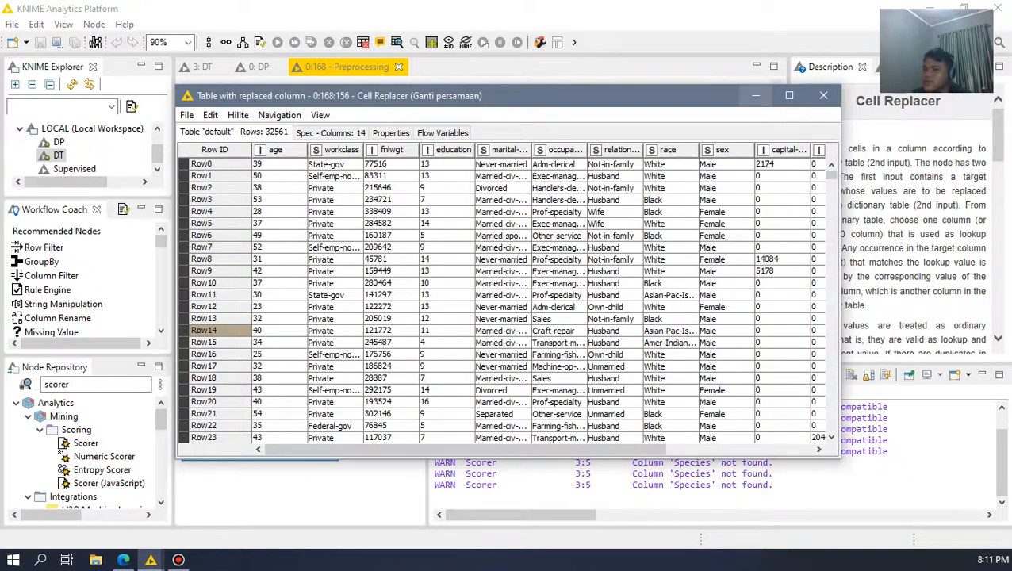
click(824, 95)
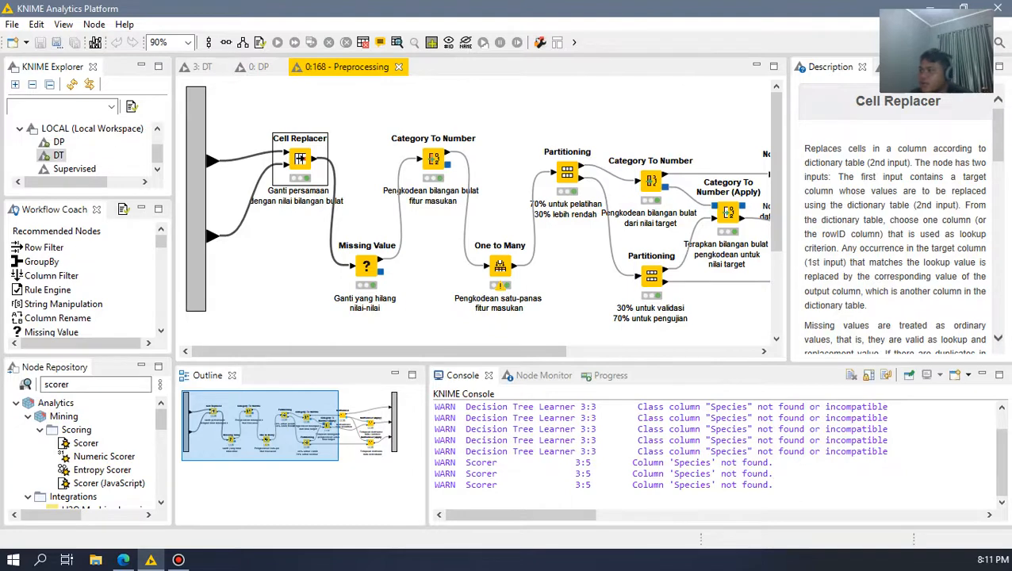
Step: Reopen the Cell Replacer's output table, examine the native-country column for missing values and close it
click(366, 266)
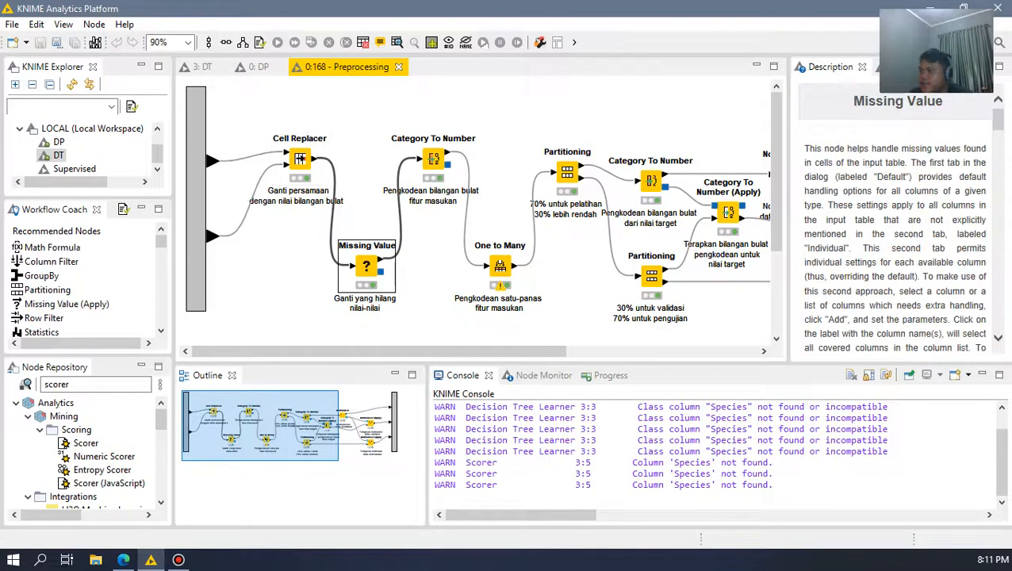
click(300, 158)
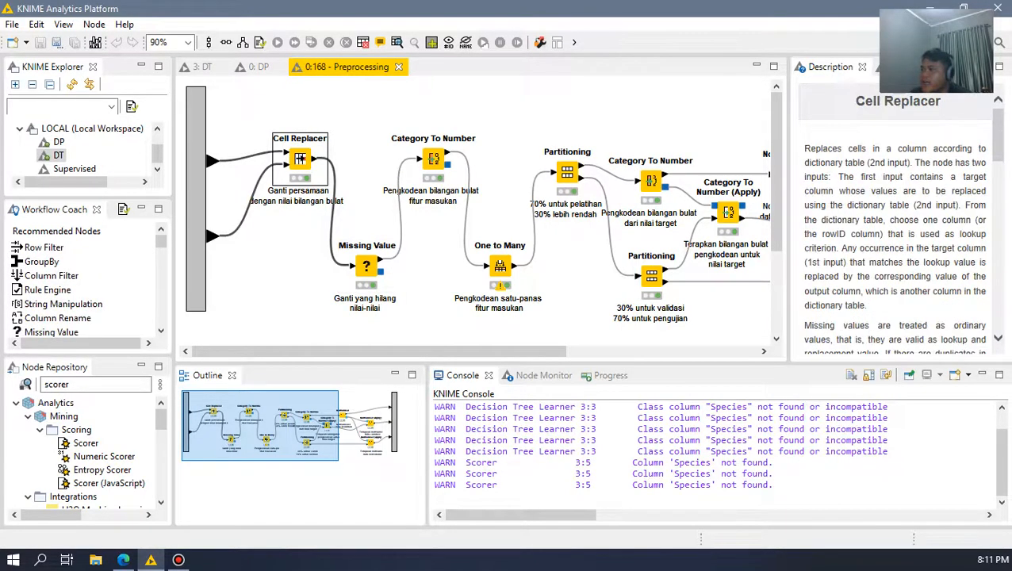
key(shift+F6)
drag(468, 449, 623, 449)
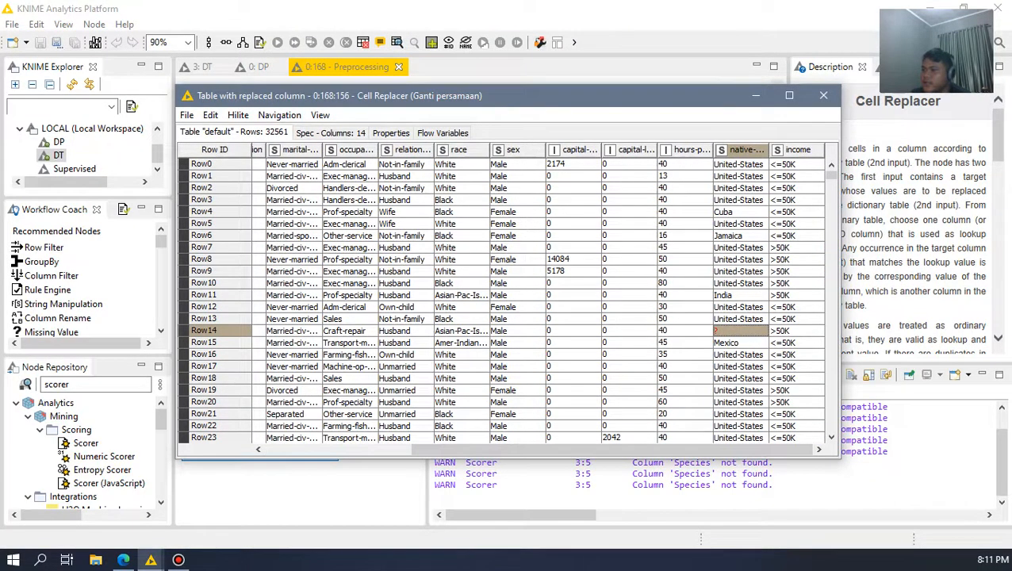
scroll(740, 318, down, 13)
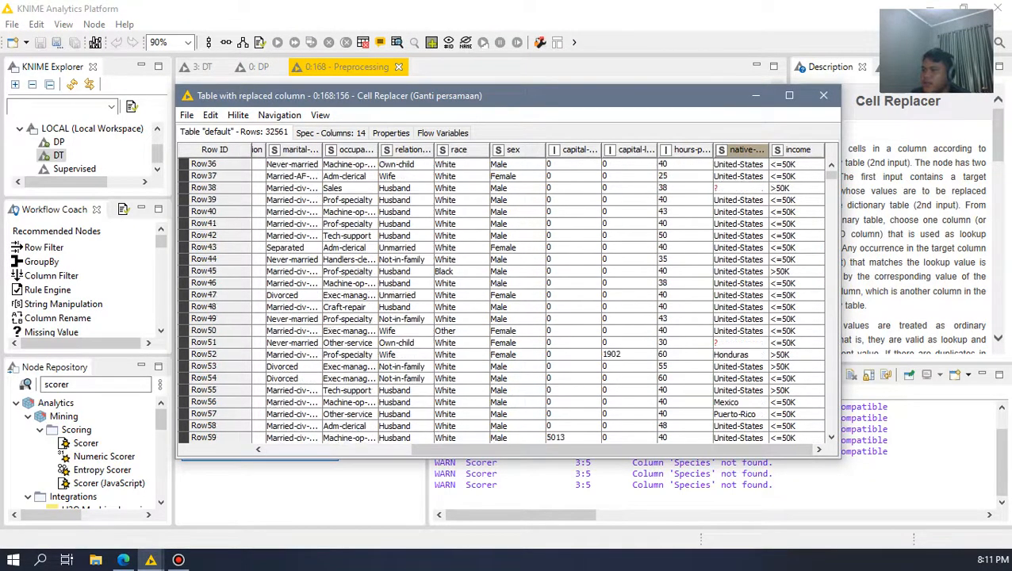
click(740, 307)
click(823, 95)
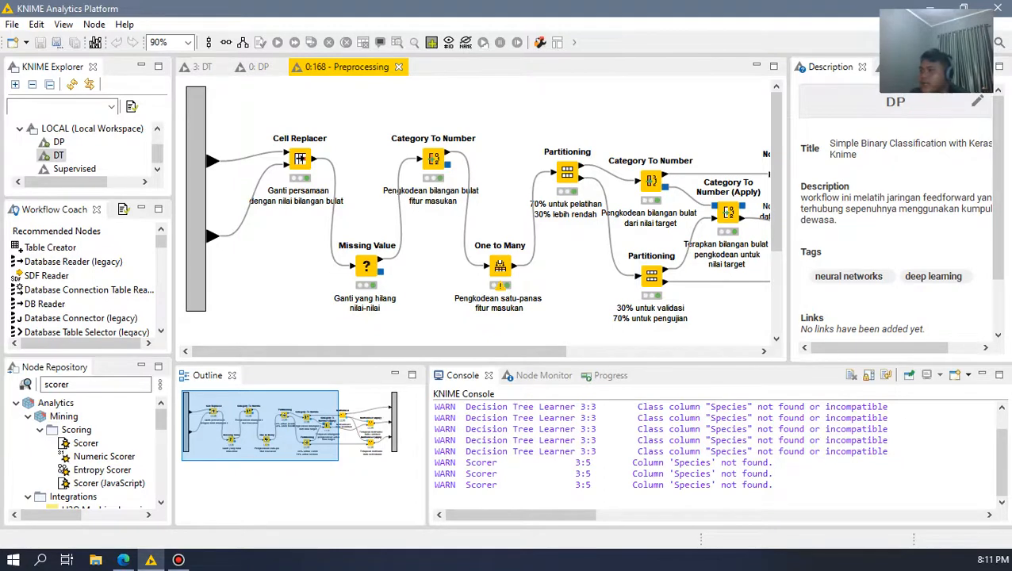
Step: Review the Missing Value node's default handling for integer and string columns, highlight the fixed string value, and close the dialog
double_click(366, 266)
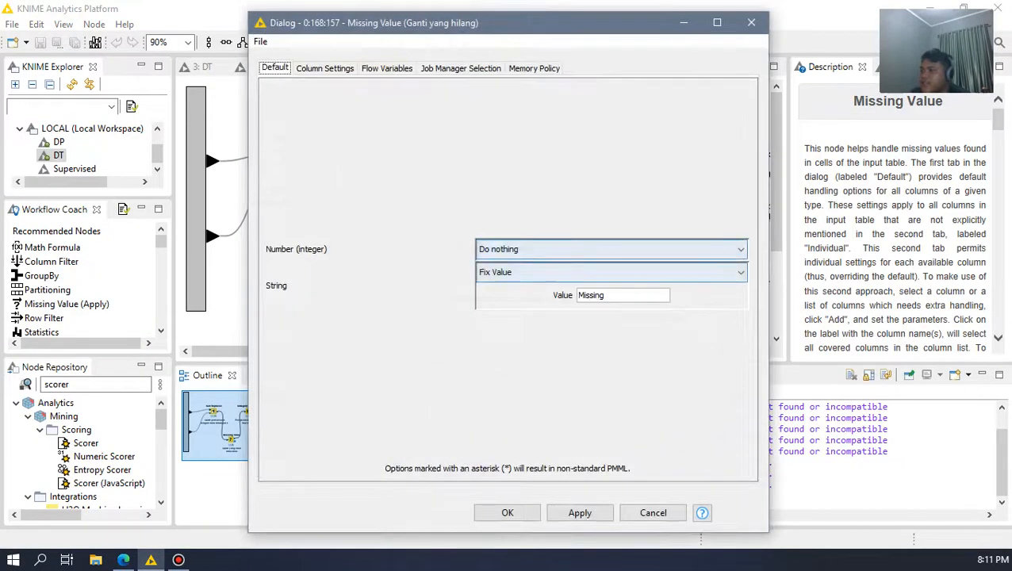
drag(607, 295, 577, 295)
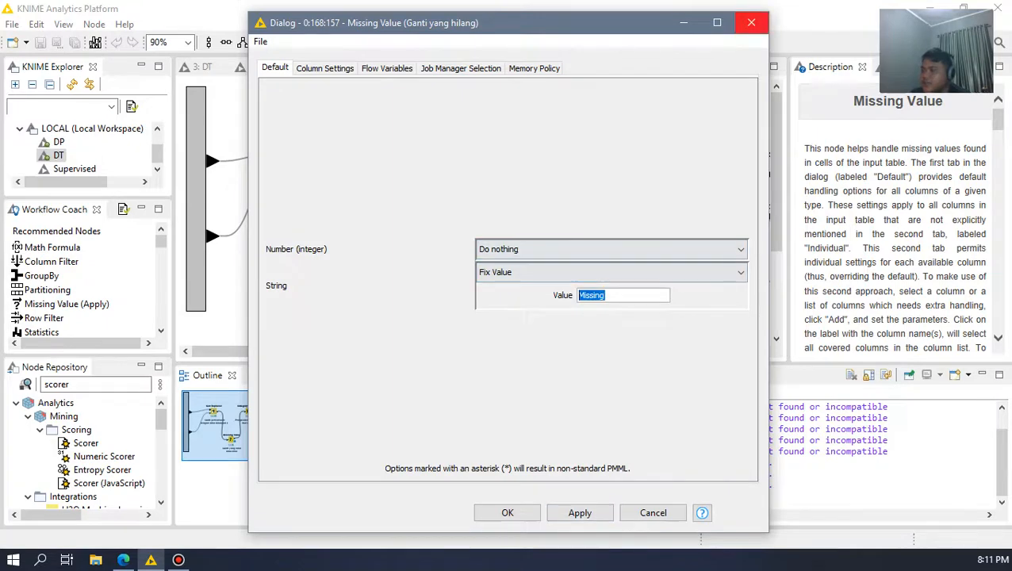
click(751, 22)
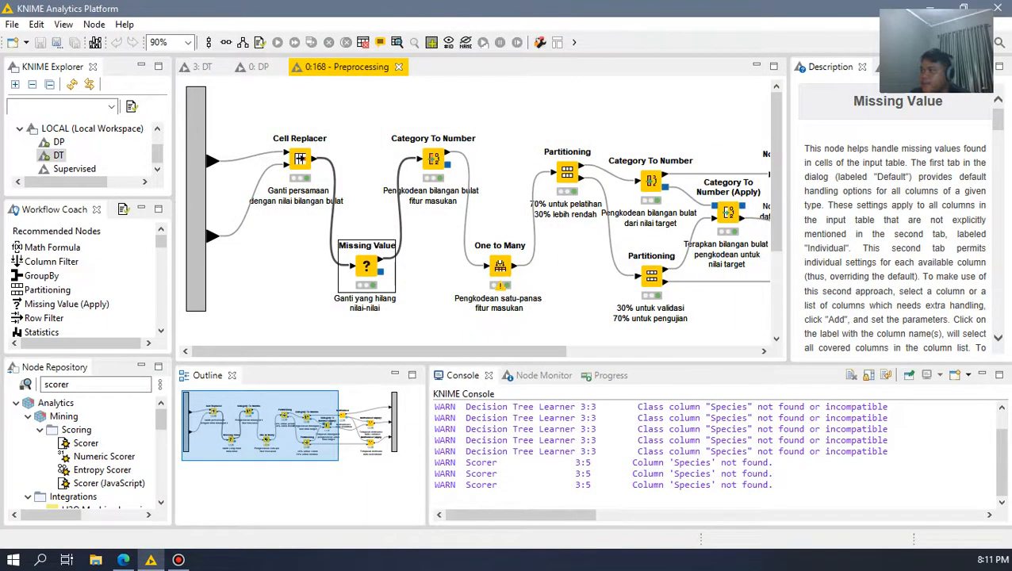
Step: Open the Cell Replacer's output table again, widen the native-country column to read its full header, and close the table
click(299, 158)
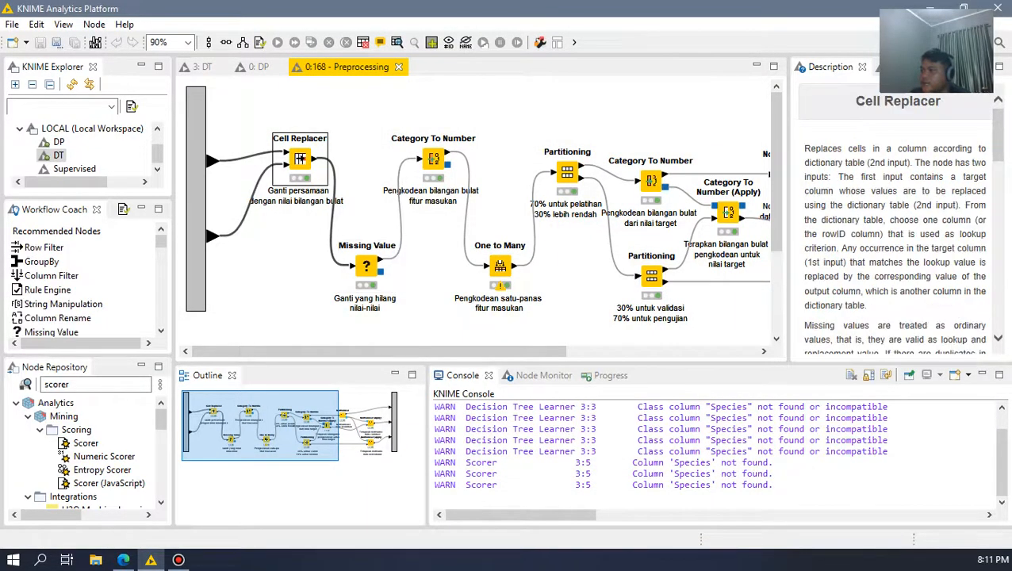
click(396, 42)
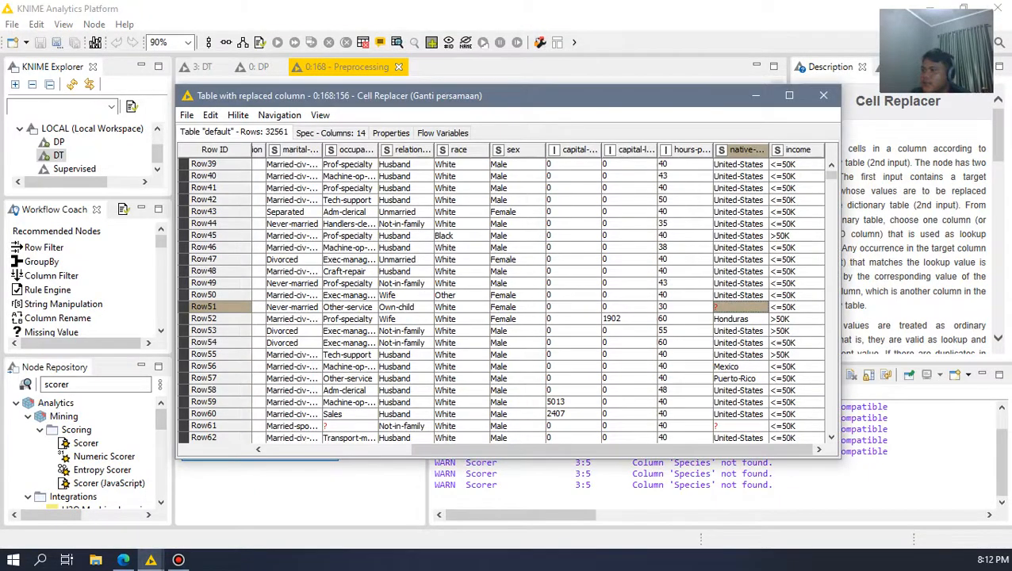
drag(769, 150, 802, 150)
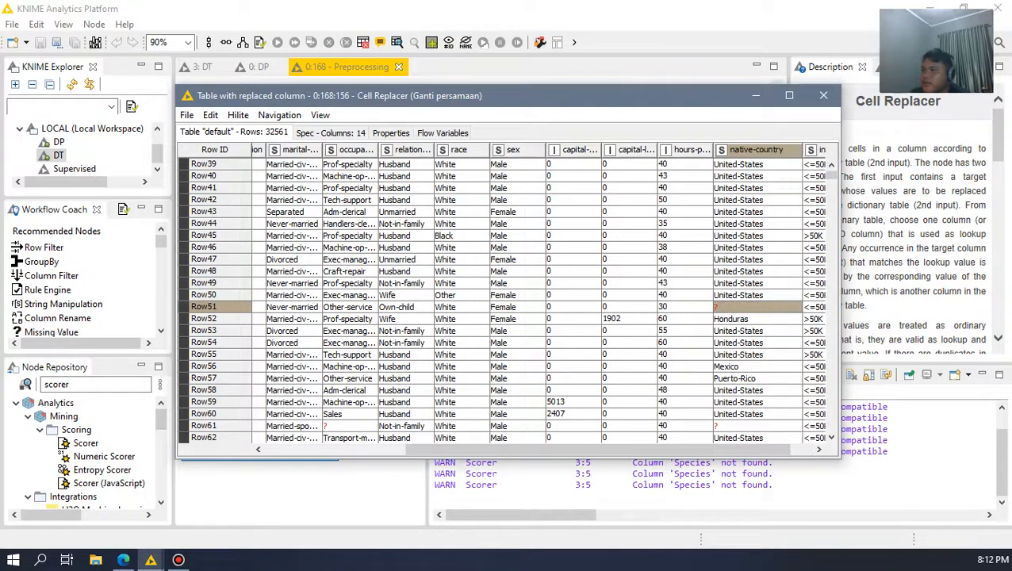
click(823, 95)
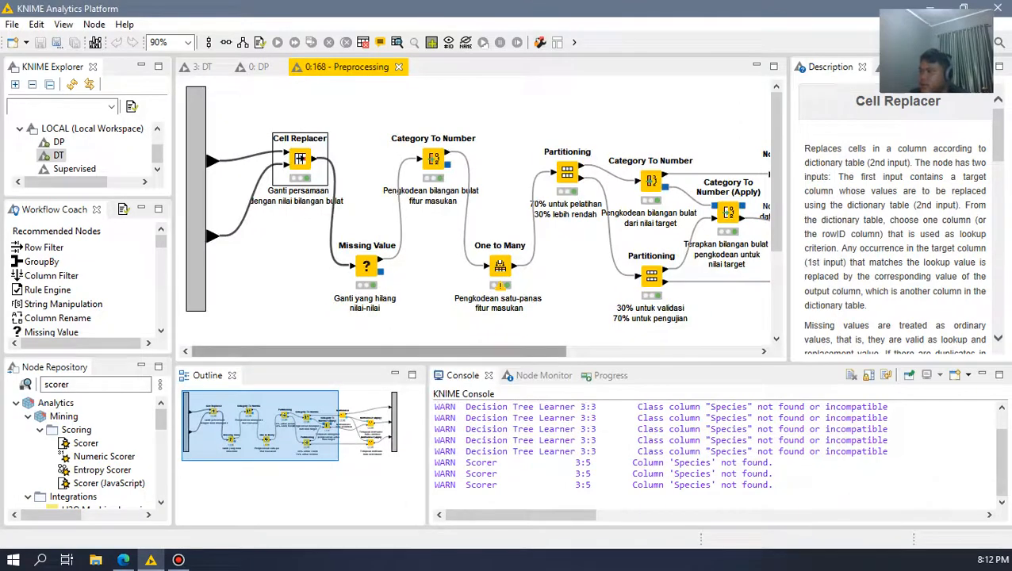
Step: Open the configuration of the Category To Number node after Missing Value, review its excluded and included columns, and close it
drag(508, 352, 531, 352)
click(399, 158)
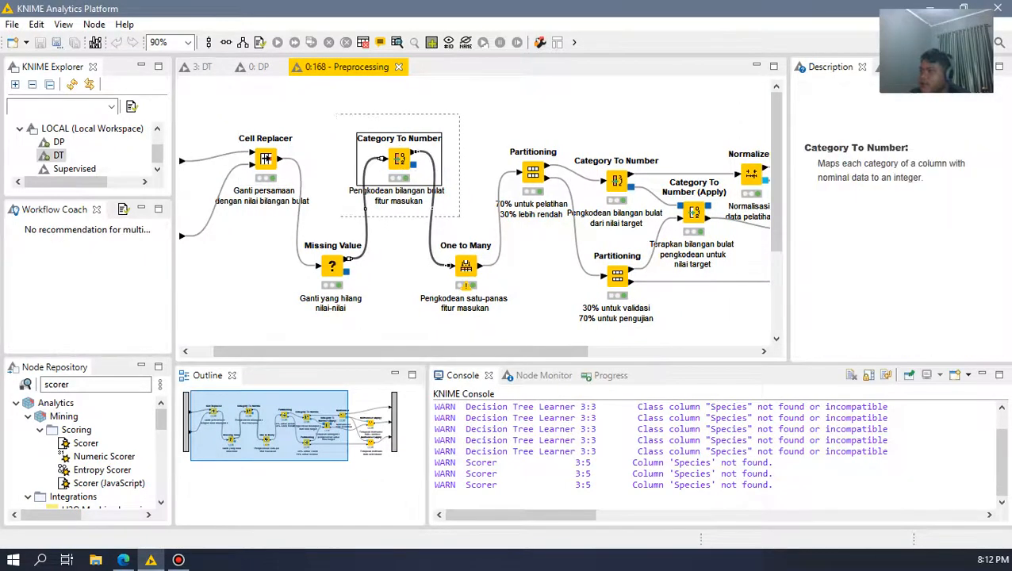
click(399, 246)
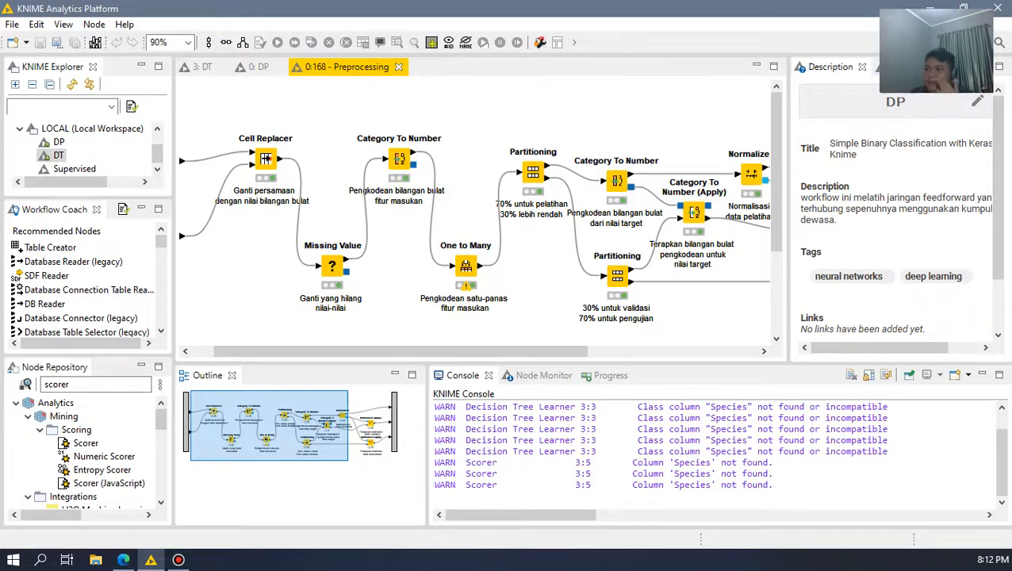
double_click(399, 159)
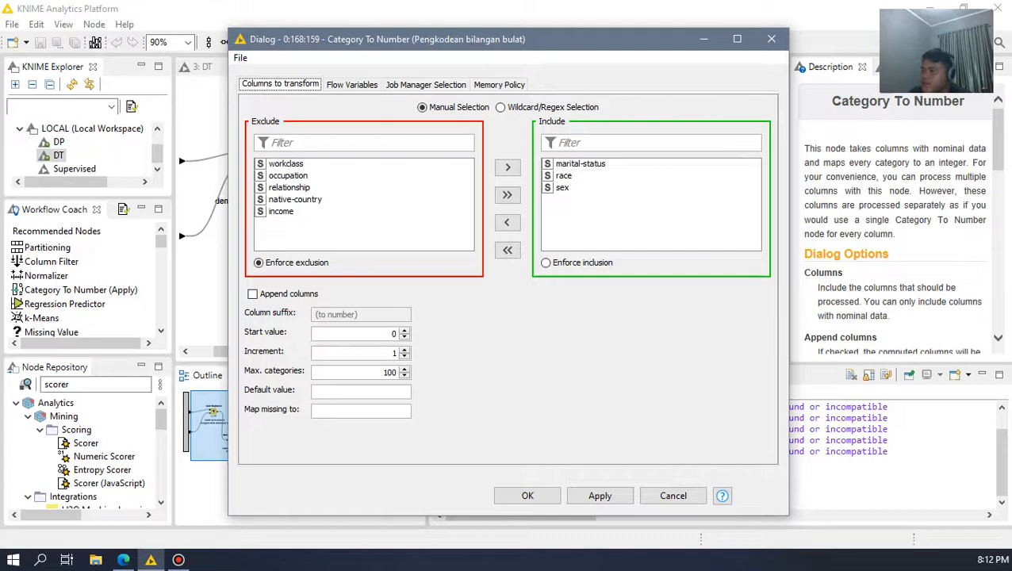
click(771, 38)
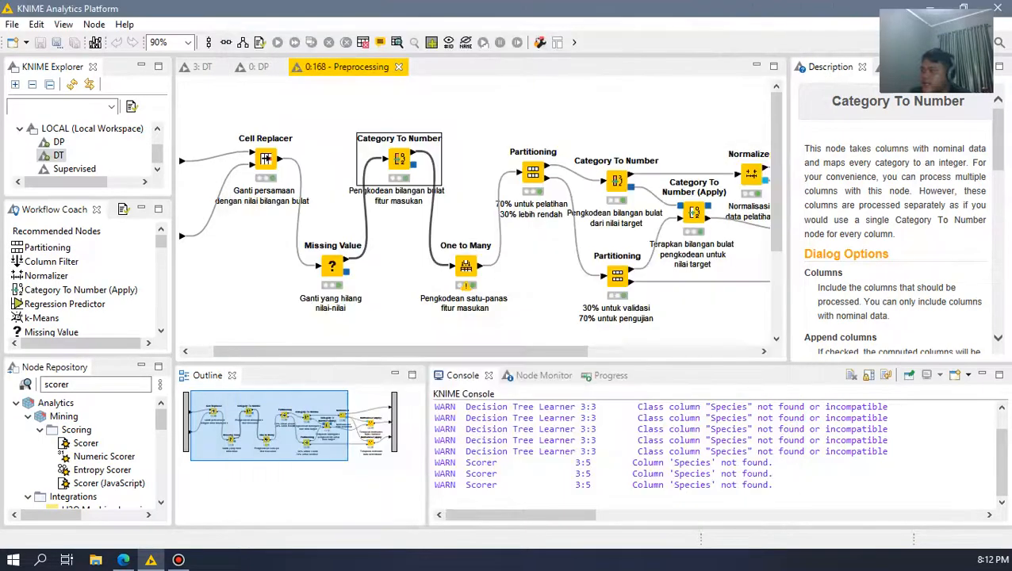
Step: Open the Category To Number output table, examine the encoded race and marital-status columns, widen marital-status, and minimize the table
click(398, 43)
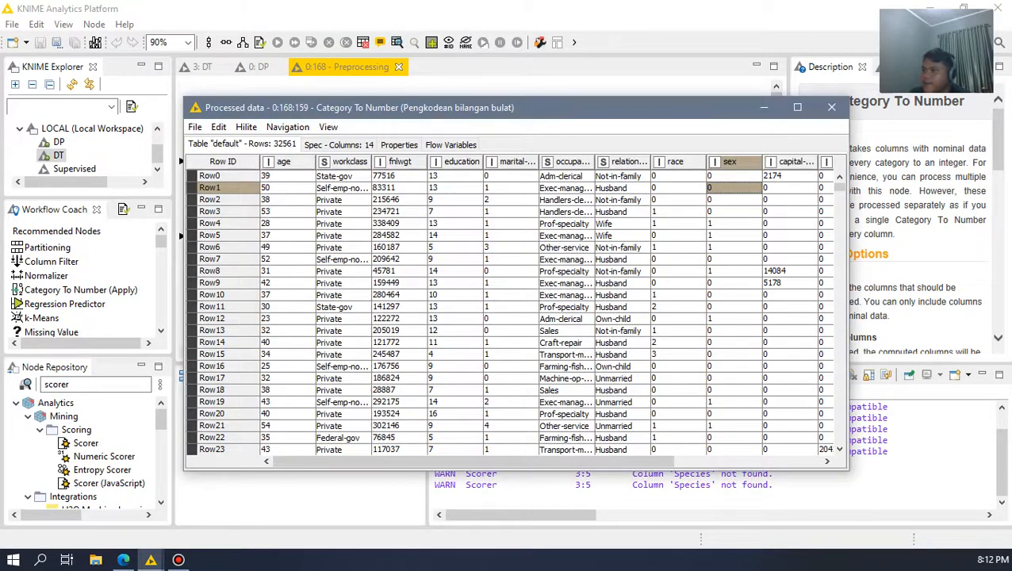
click(678, 176)
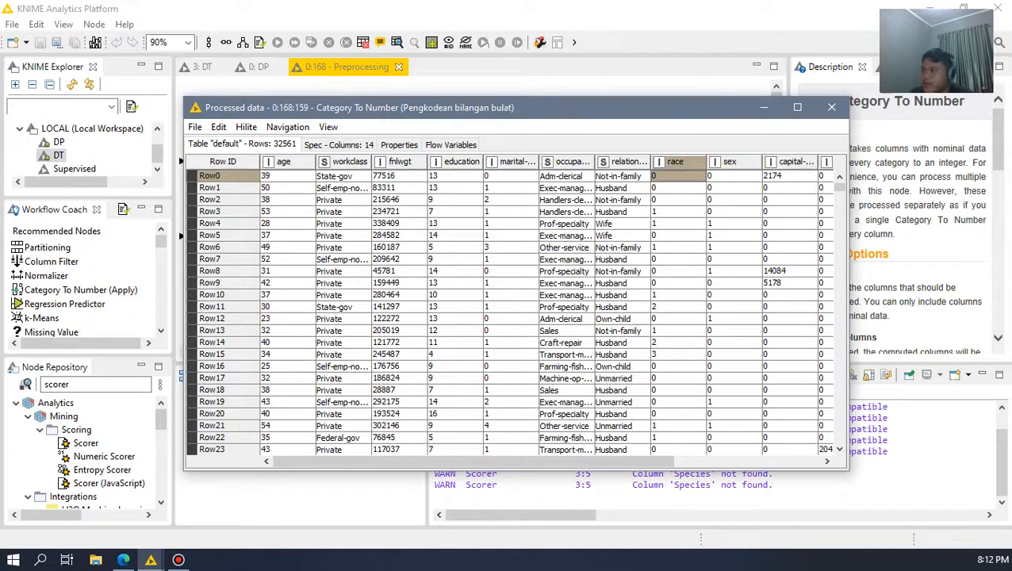
click(510, 176)
drag(538, 161, 566, 162)
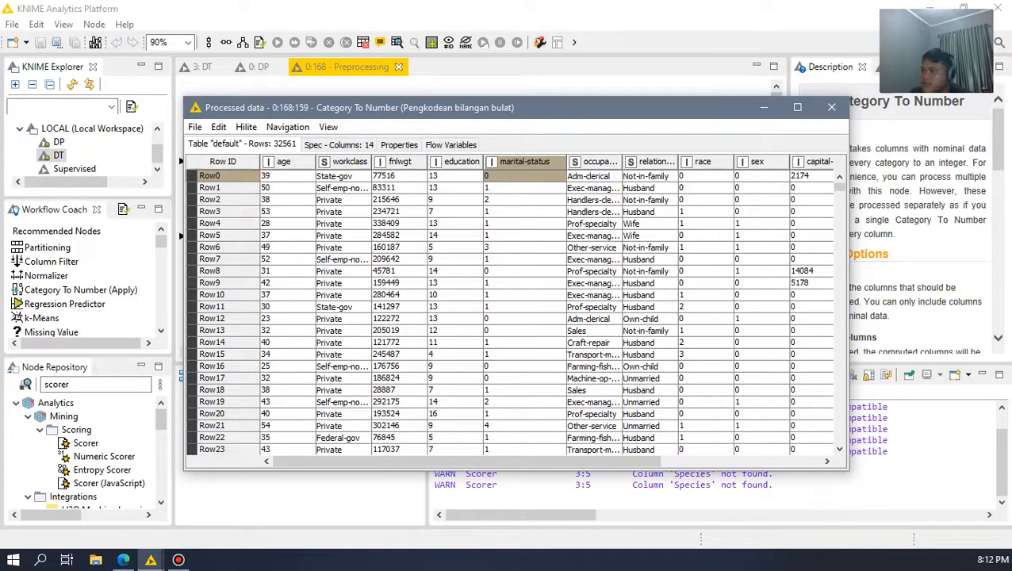
scroll(511, 309, down, 2)
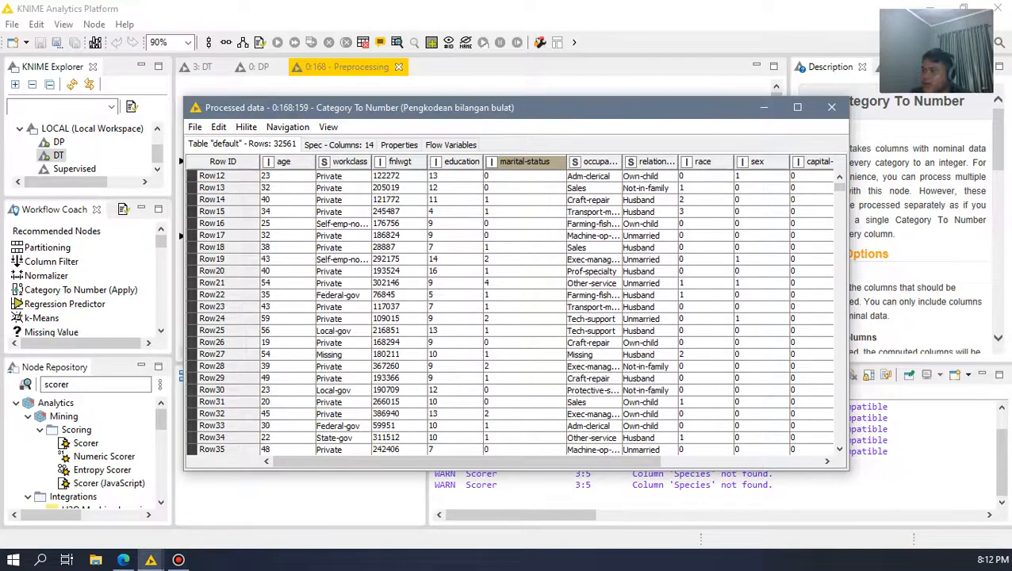
click(764, 107)
Step: Open the Cell Replacer's output table, examine the original marital-status and race categories up to the first rows, and close the table
click(265, 159)
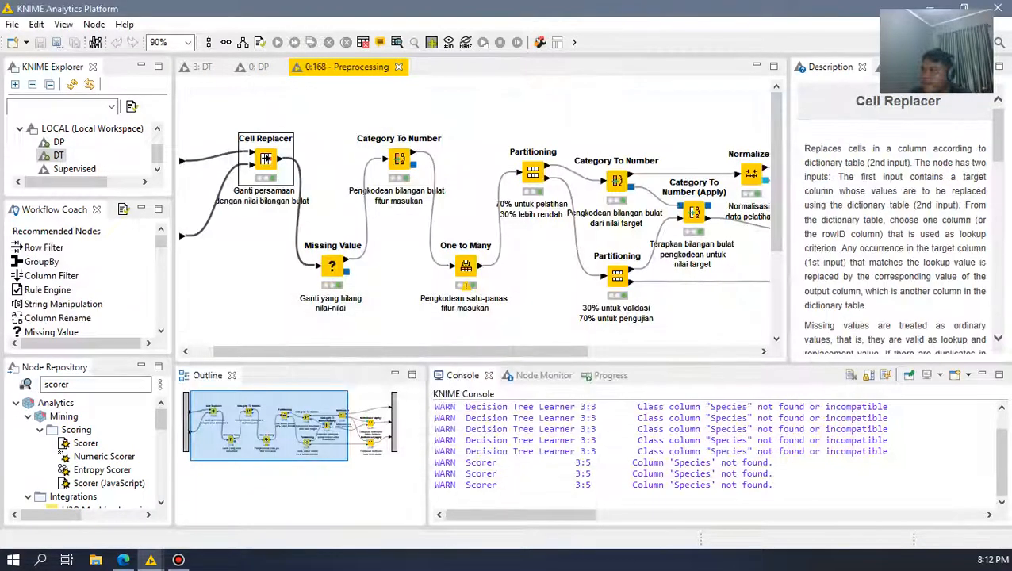
click(397, 43)
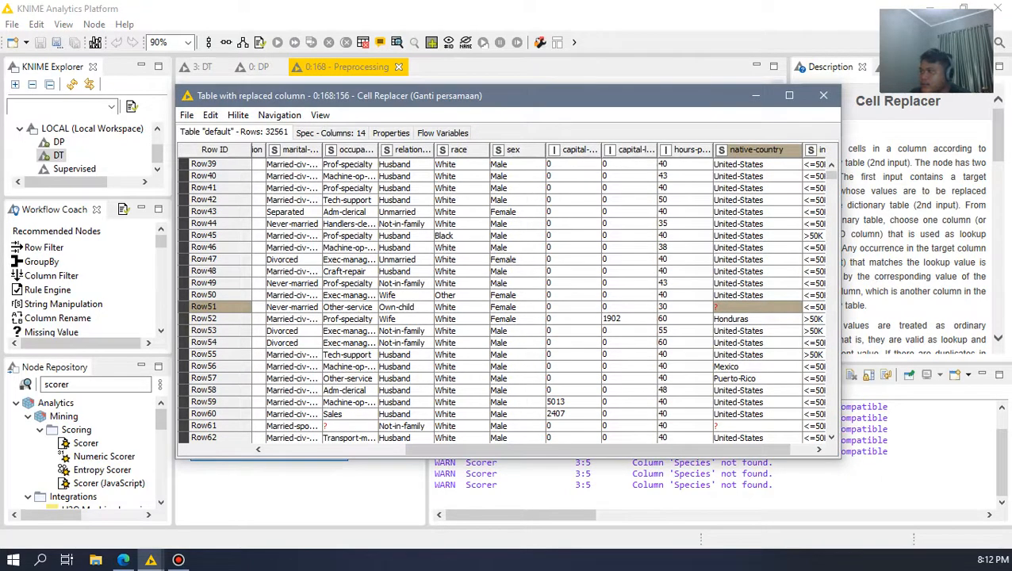
click(292, 164)
drag(547, 449, 520, 449)
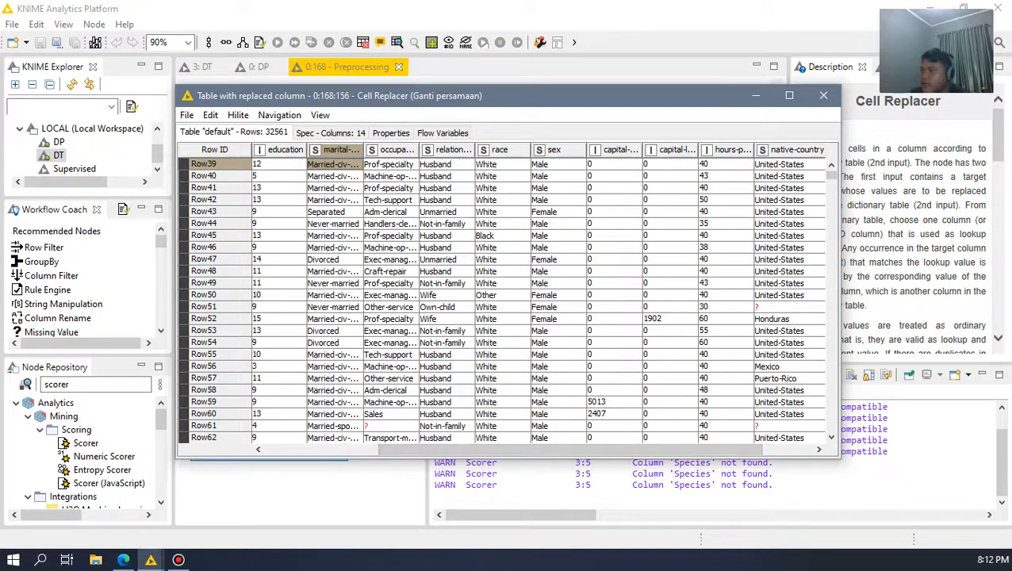
click(502, 176)
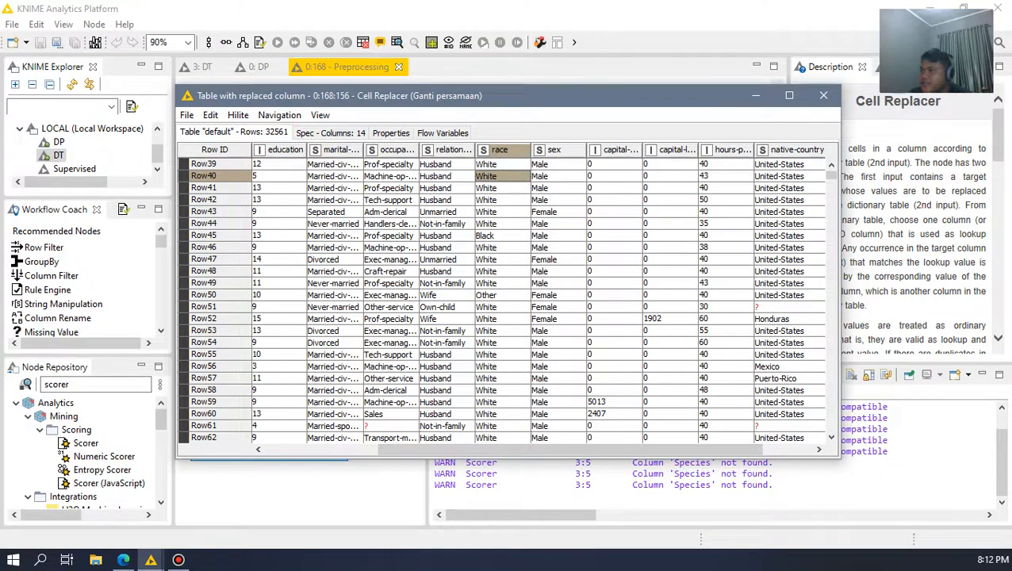
scroll(502, 302, down, 8)
scroll(502, 302, up, 10)
scroll(502, 301, up, 8)
scroll(502, 301, up, 3)
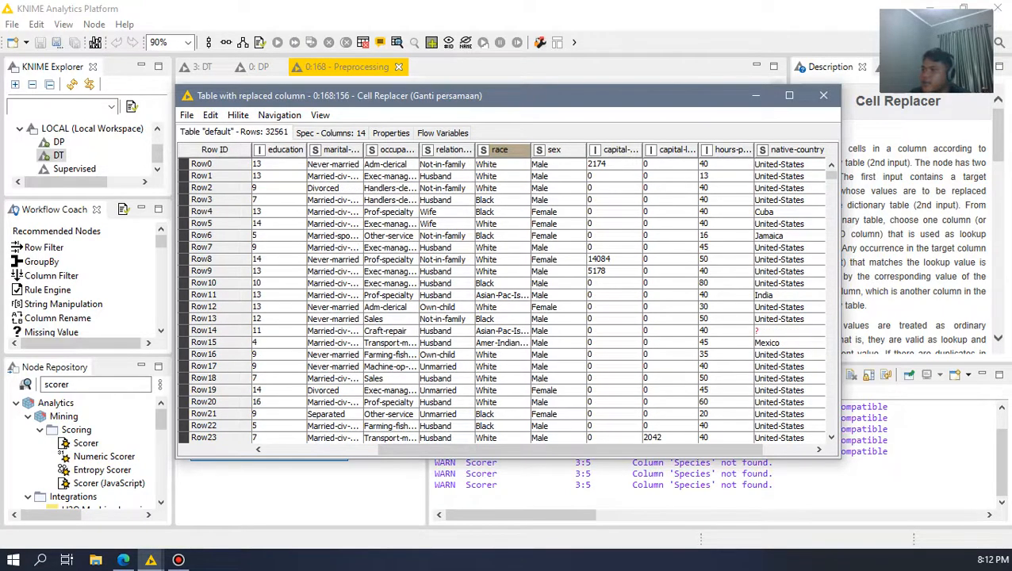
click(824, 95)
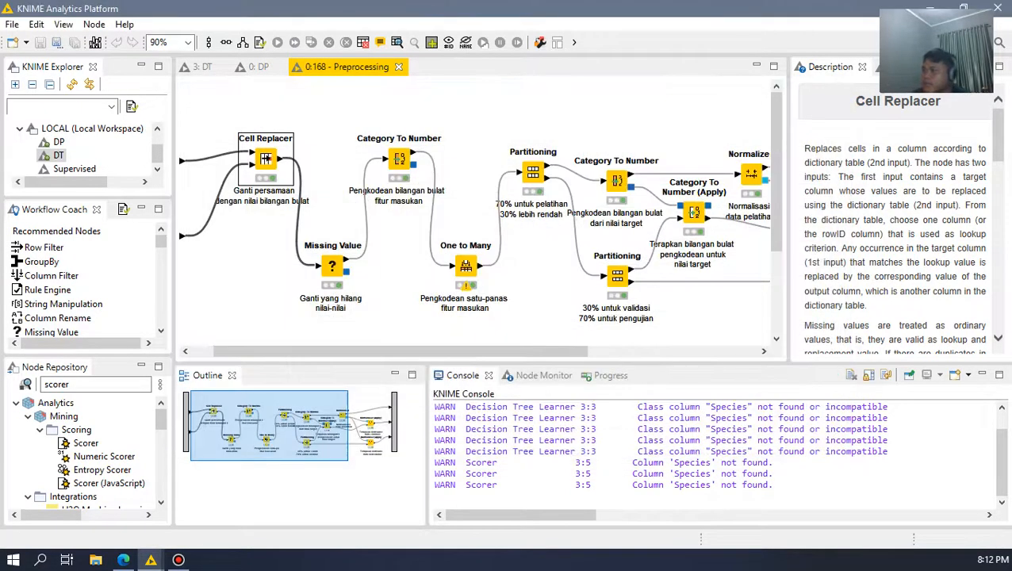
Step: Open the configuration of the One to Many node, review its excluded and included columns, and cancel the dialog
drag(428, 351, 449, 351)
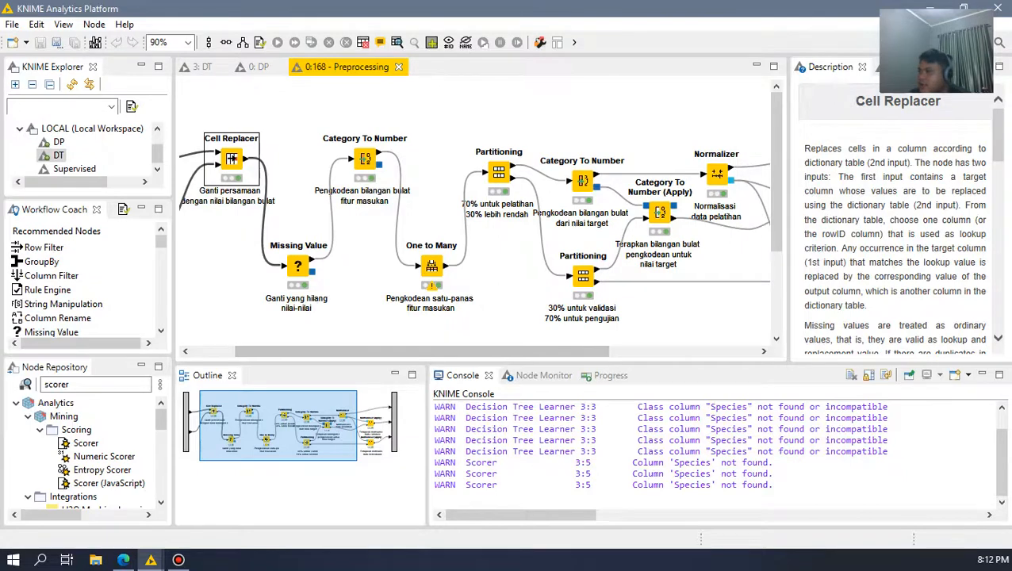
click(432, 266)
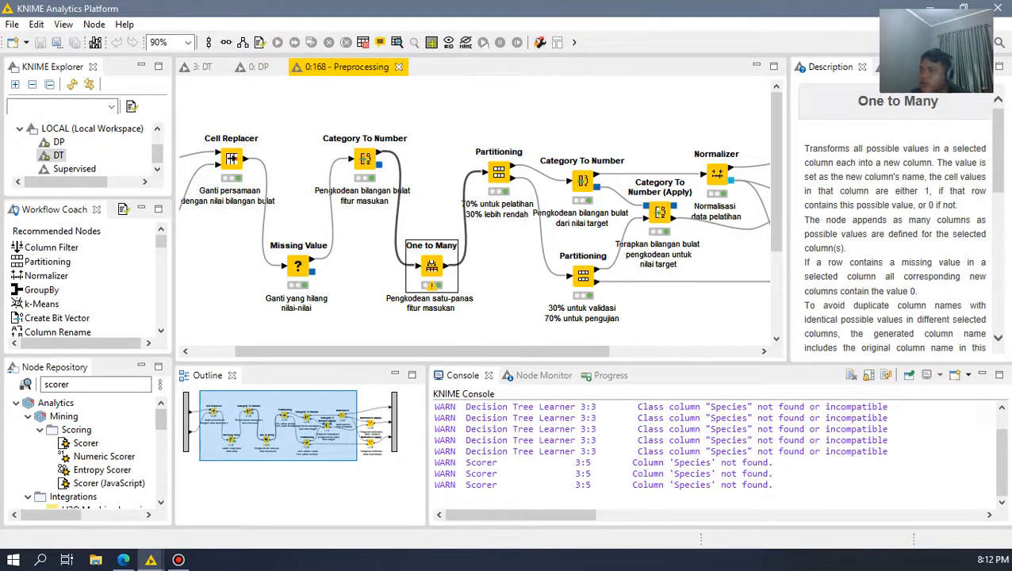
double_click(431, 267)
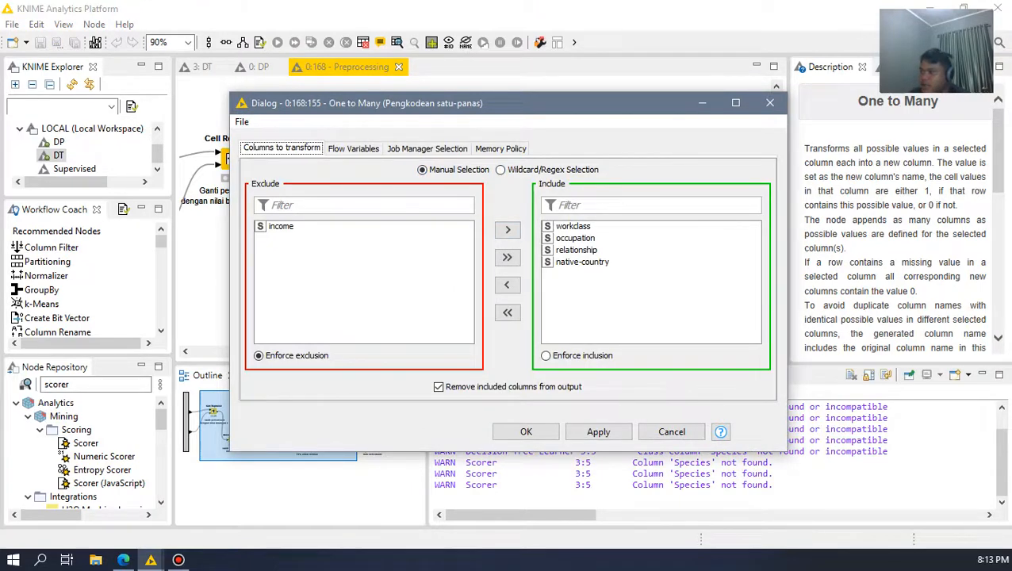
click(672, 431)
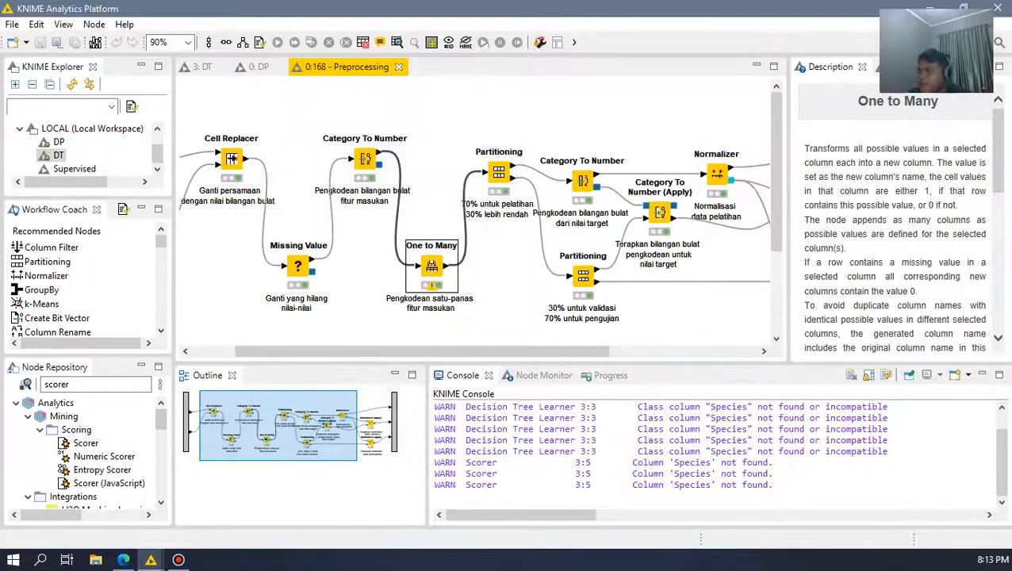
Step: Open the One to Many output table, examine the income column and the new one-hot workclass columns, and close the table
mouse_move(422, 351)
mouse_down()
mouse_move(378, 352)
mouse_move(437, 352)
mouse_up()
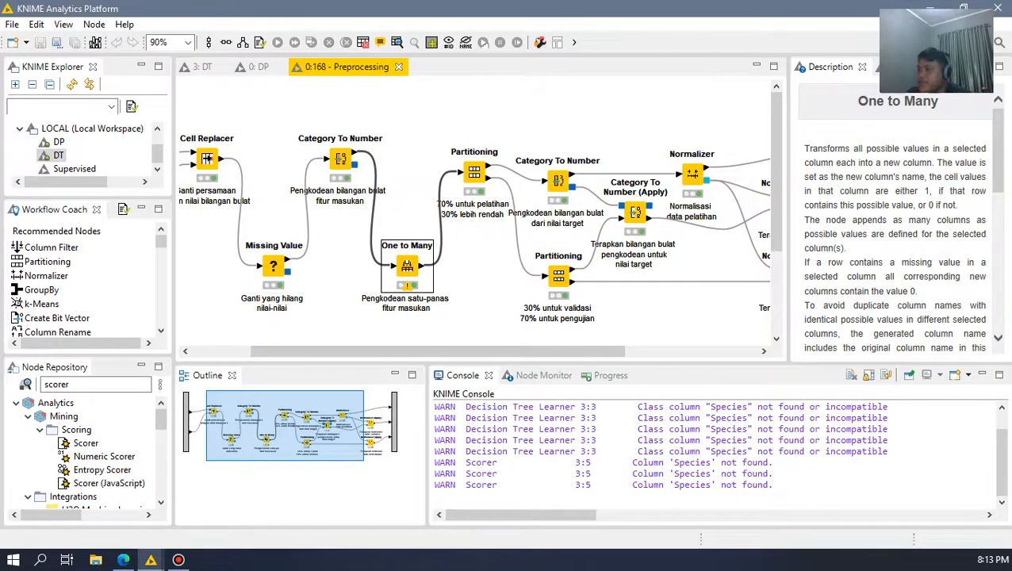
click(397, 42)
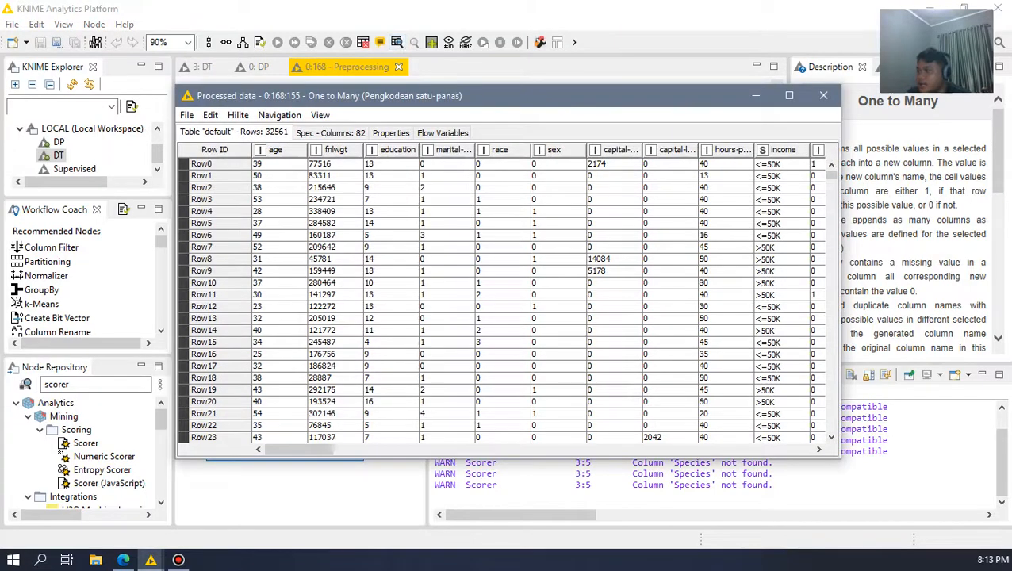
mouse_move(299, 450)
mouse_down()
mouse_move(551, 449)
mouse_move(317, 450)
mouse_up()
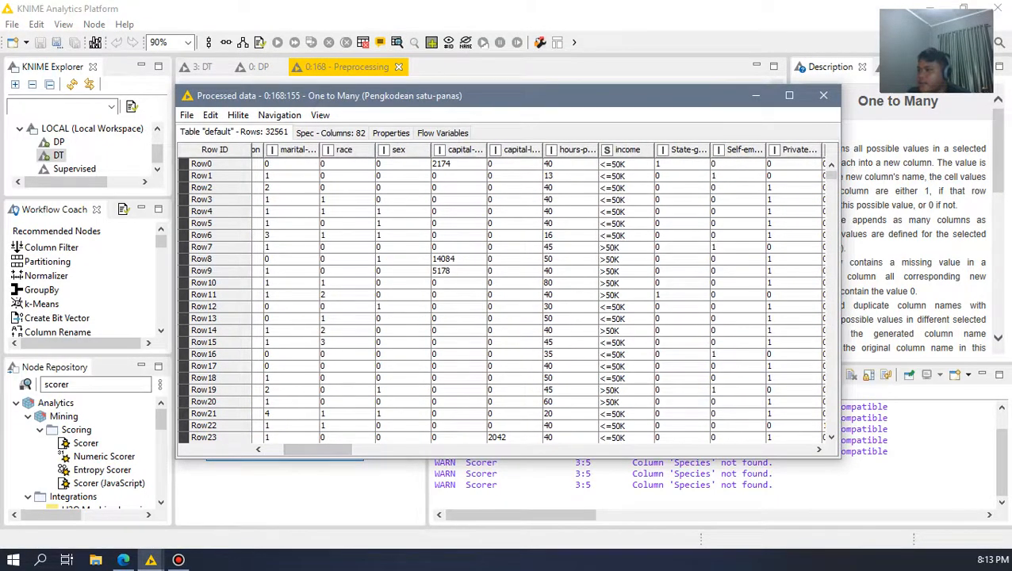
click(626, 164)
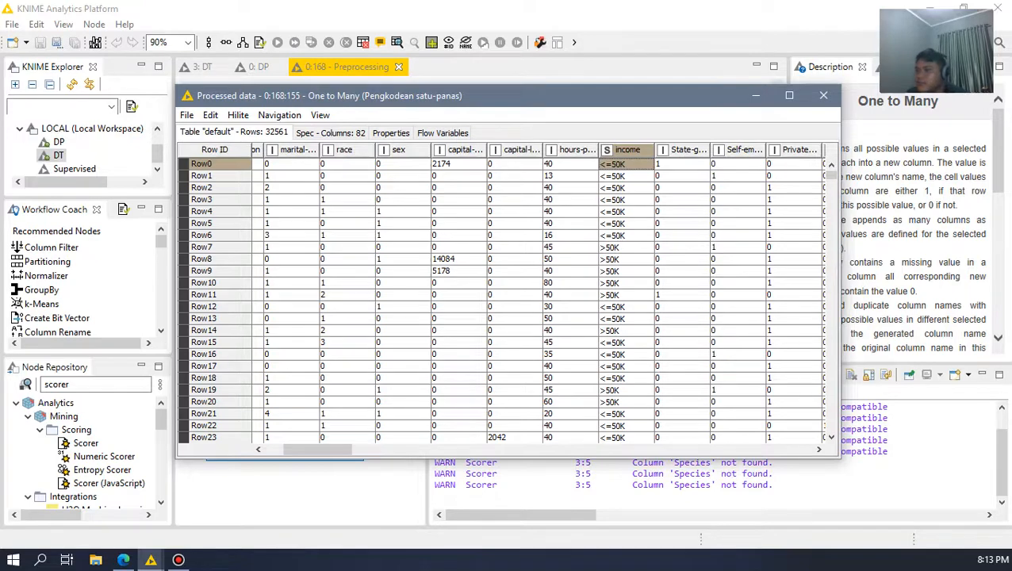
click(824, 95)
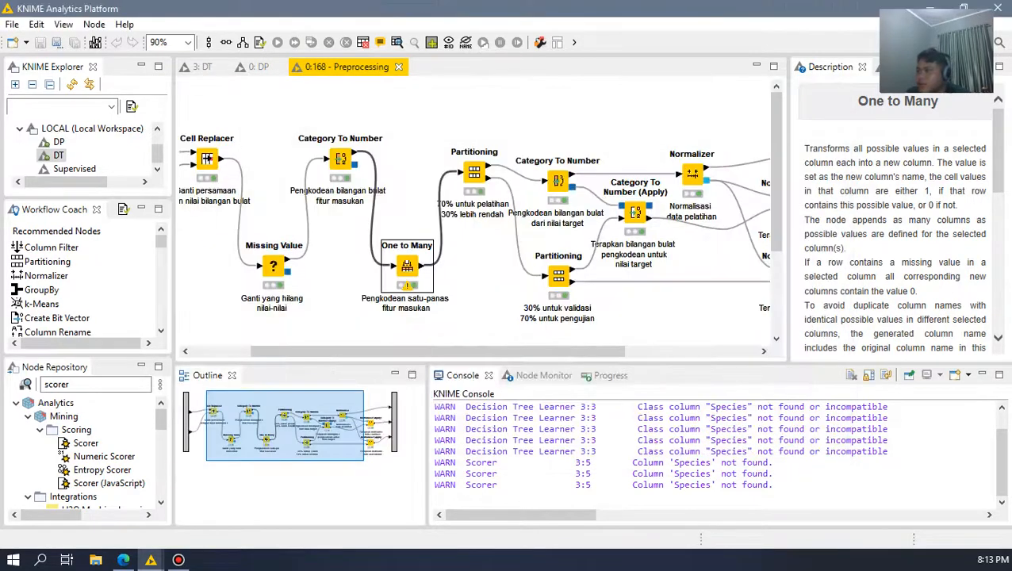
Step: Review the first Partitioning node after One to Many and the Category To Number node that encodes the target value
drag(436, 350, 461, 351)
double_click(434, 172)
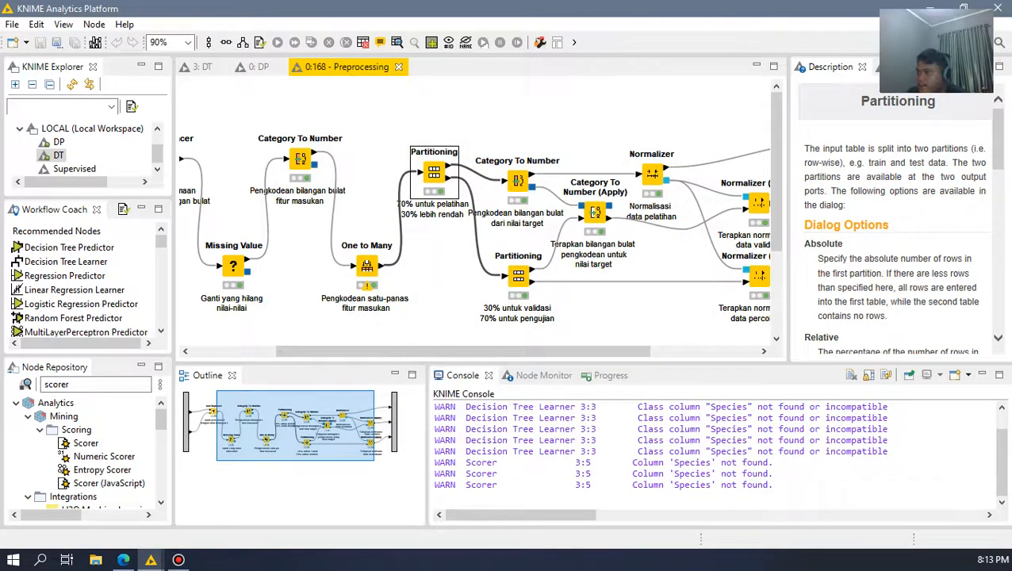
click(435, 286)
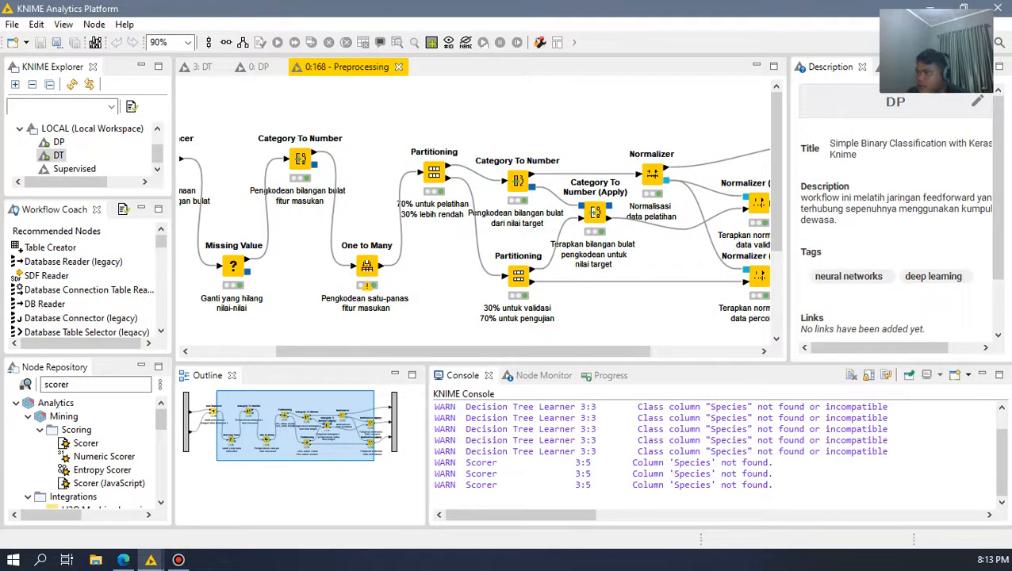
click(518, 181)
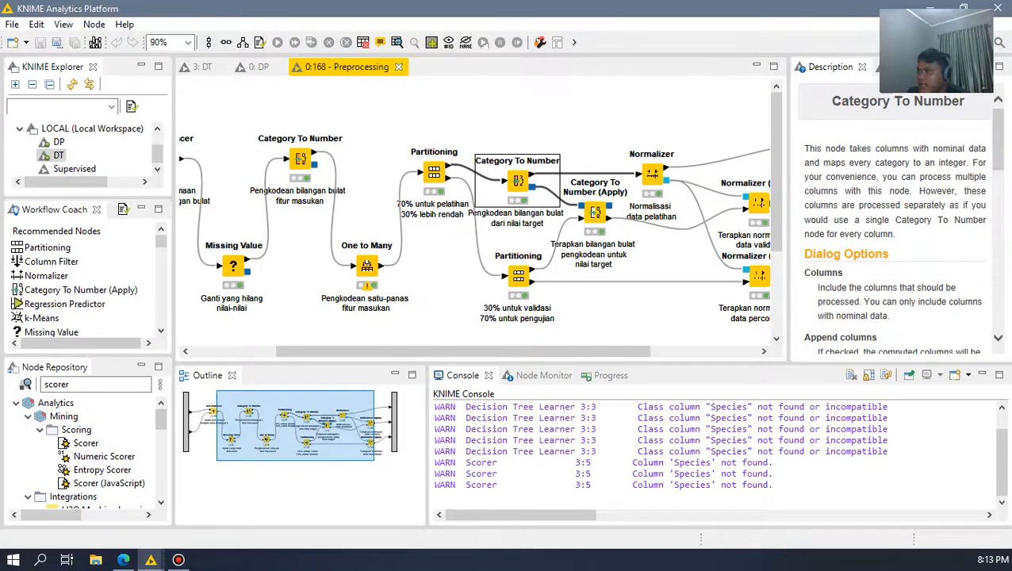
click(444, 285)
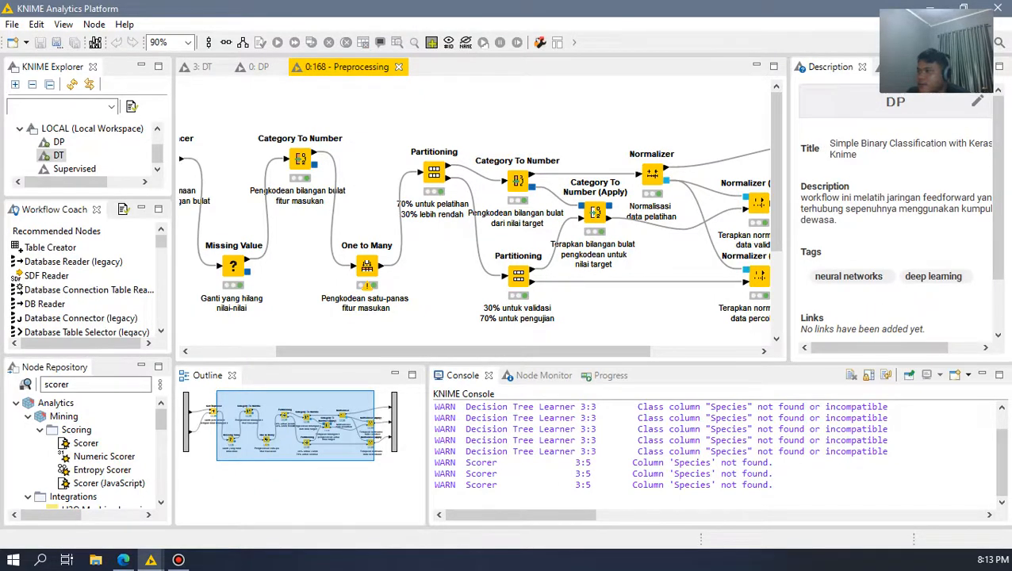
Step: Open the Normalizer's normalized output table, examine the scaled columns around income, and close the table
drag(476, 351, 549, 351)
click(535, 175)
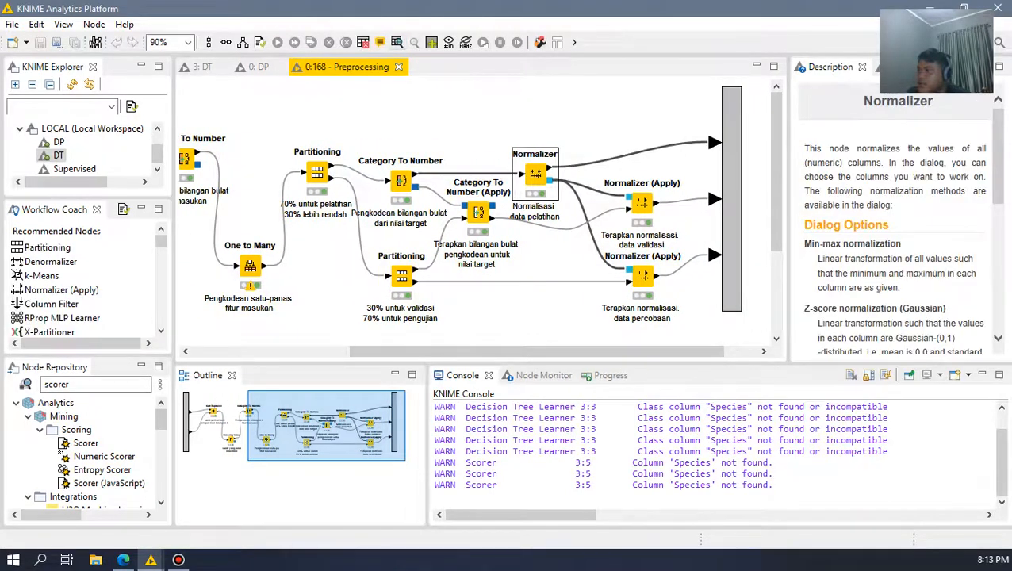
click(397, 43)
drag(310, 421, 336, 421)
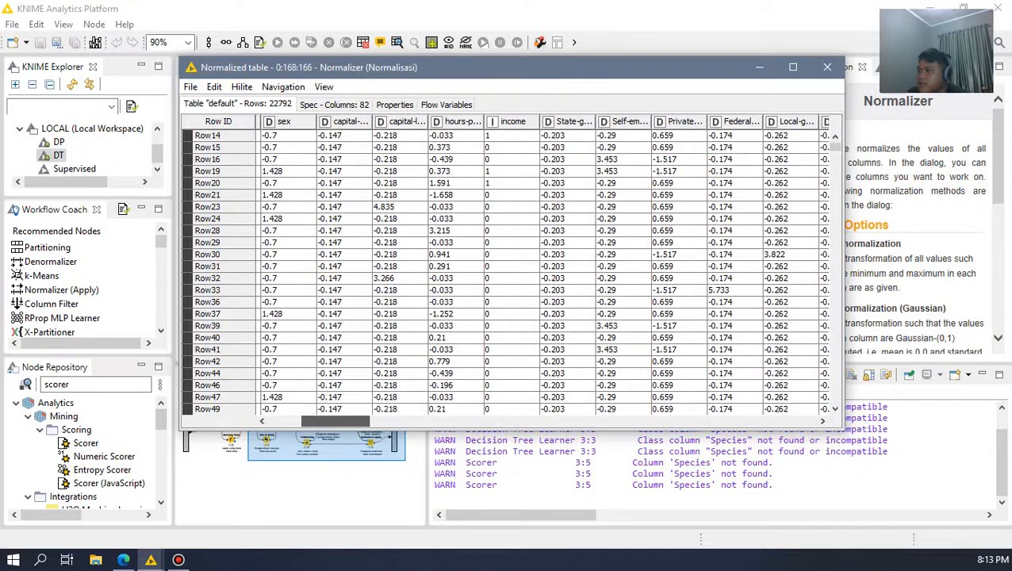
click(826, 66)
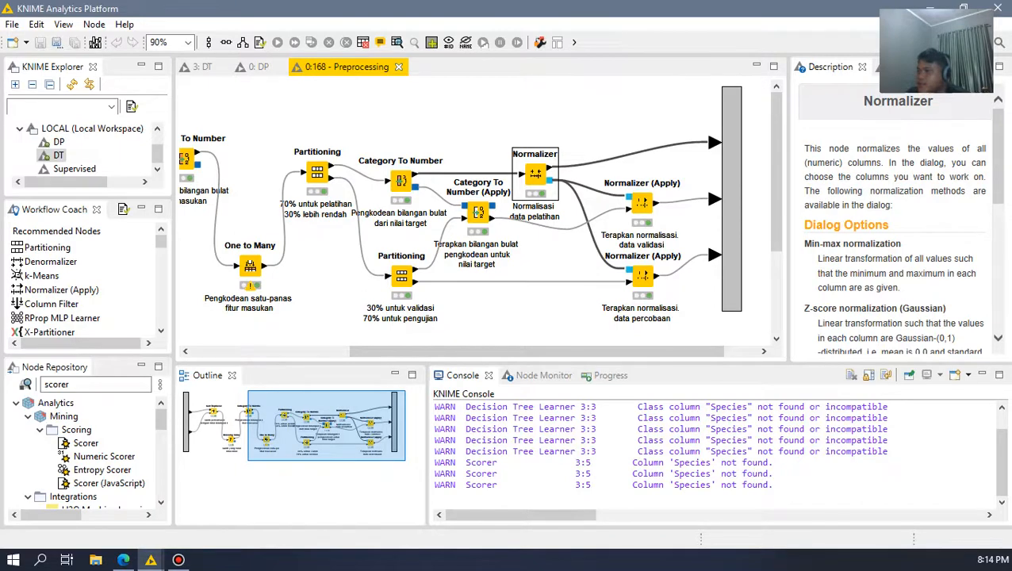
Step: Review the Category To Number (Apply) node and the Normalizer (Apply) node for the test data, including their links to the workflow outputs
click(477, 212)
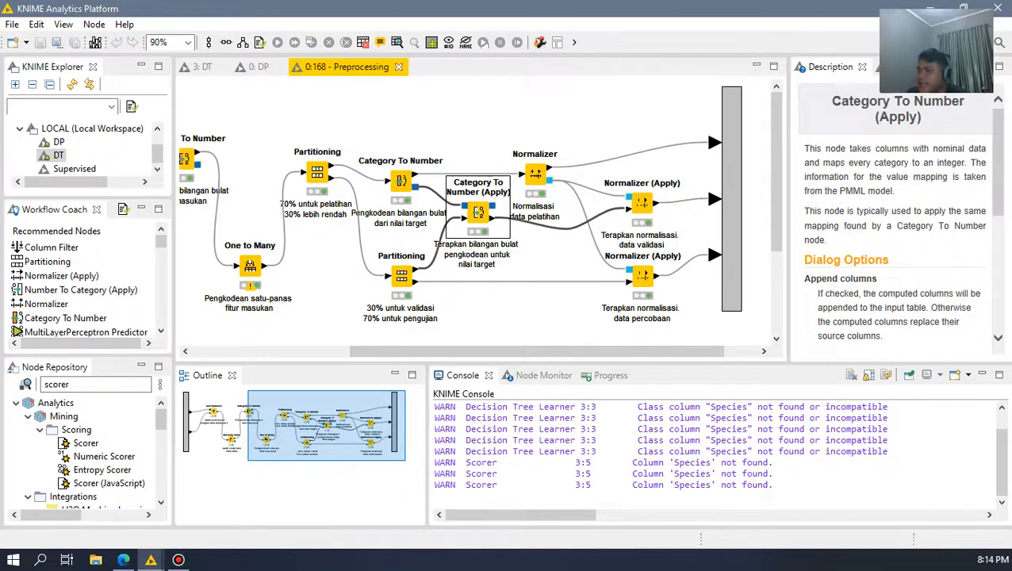
click(642, 276)
click(567, 316)
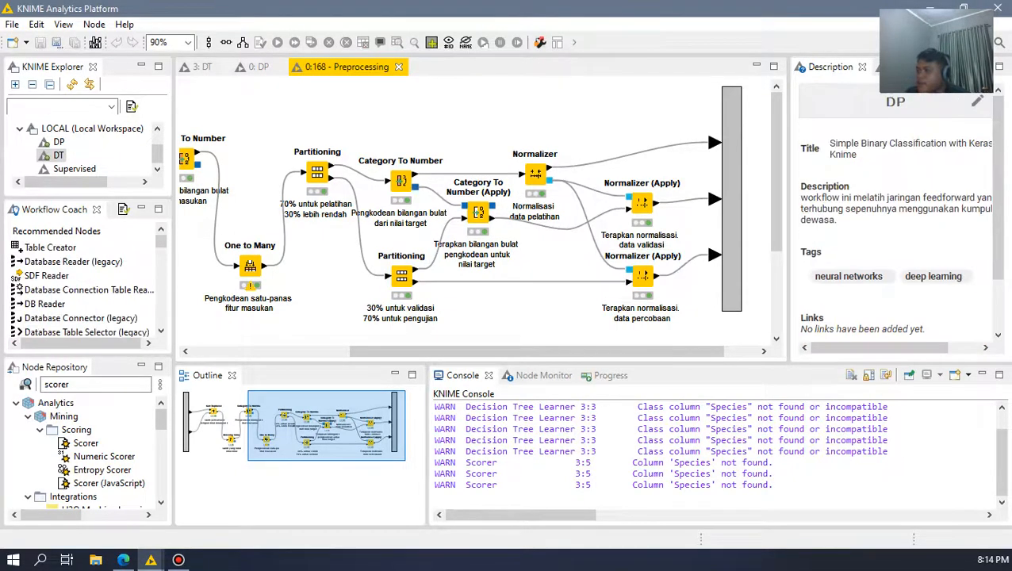
drag(486, 111, 568, 171)
click(568, 171)
click(642, 276)
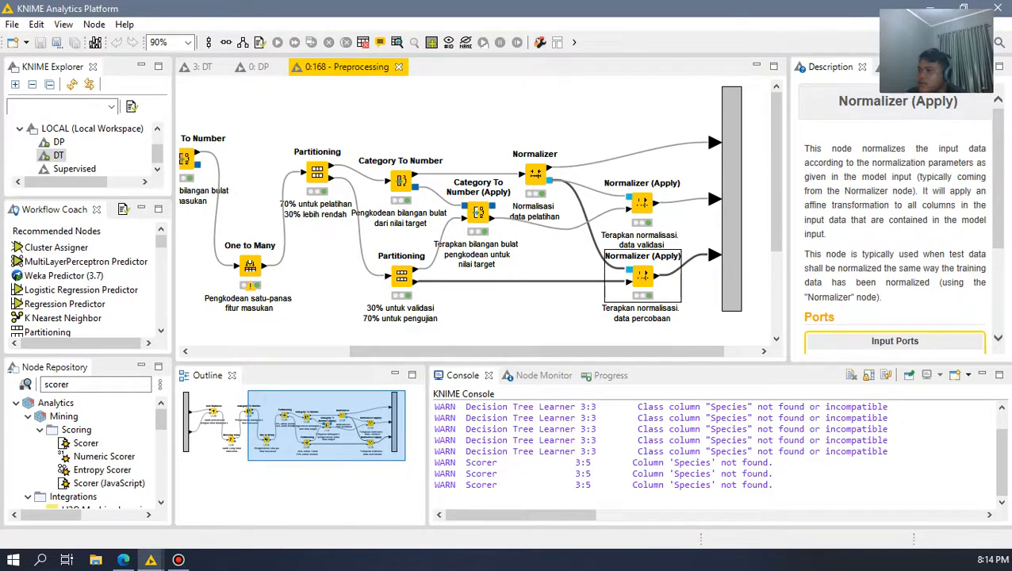
drag(547, 351, 569, 352)
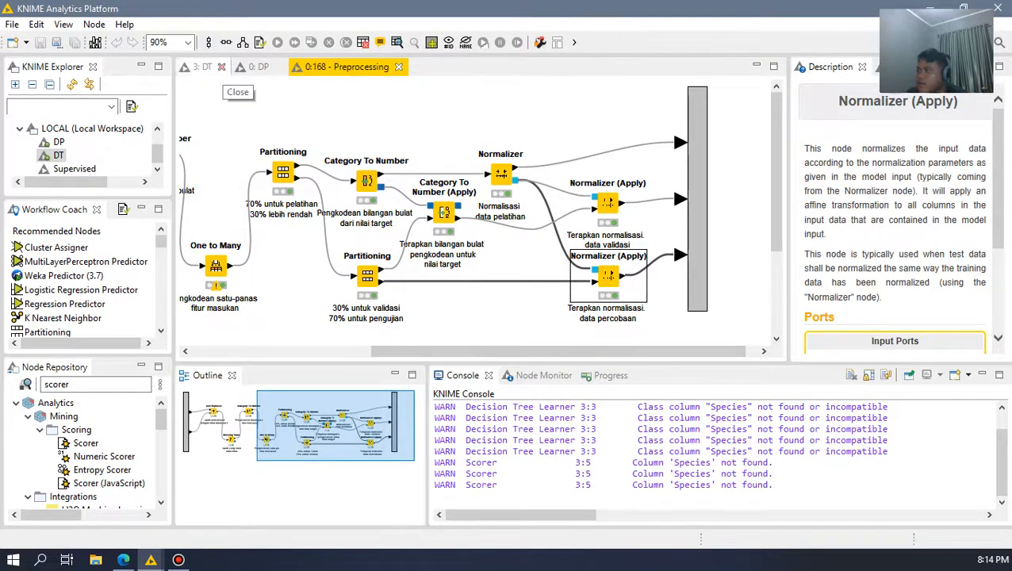
Step: Return to the DP workflow, review the Keras Input Layer's shape and data type settings, and close its configuration
click(256, 66)
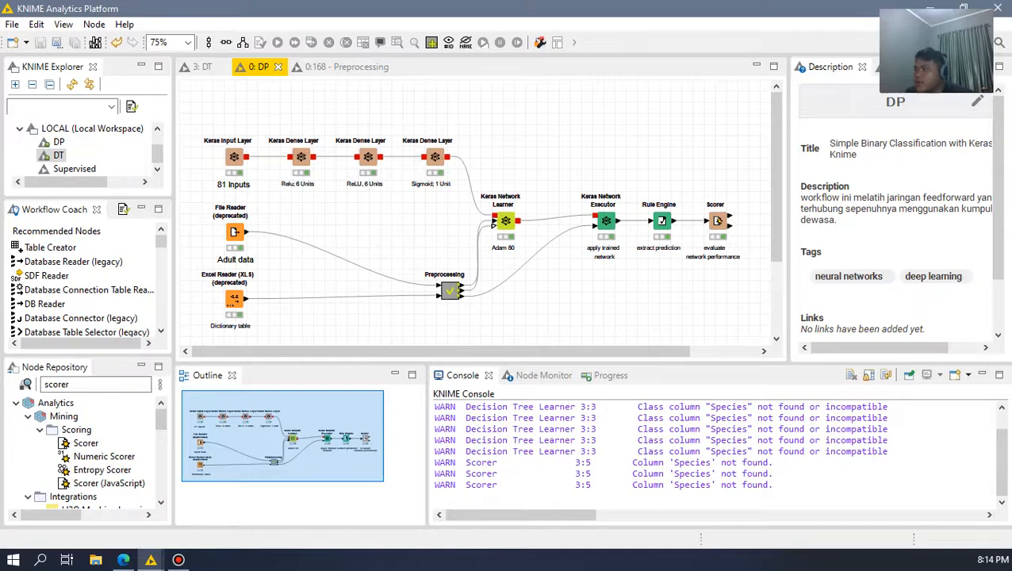
double_click(234, 157)
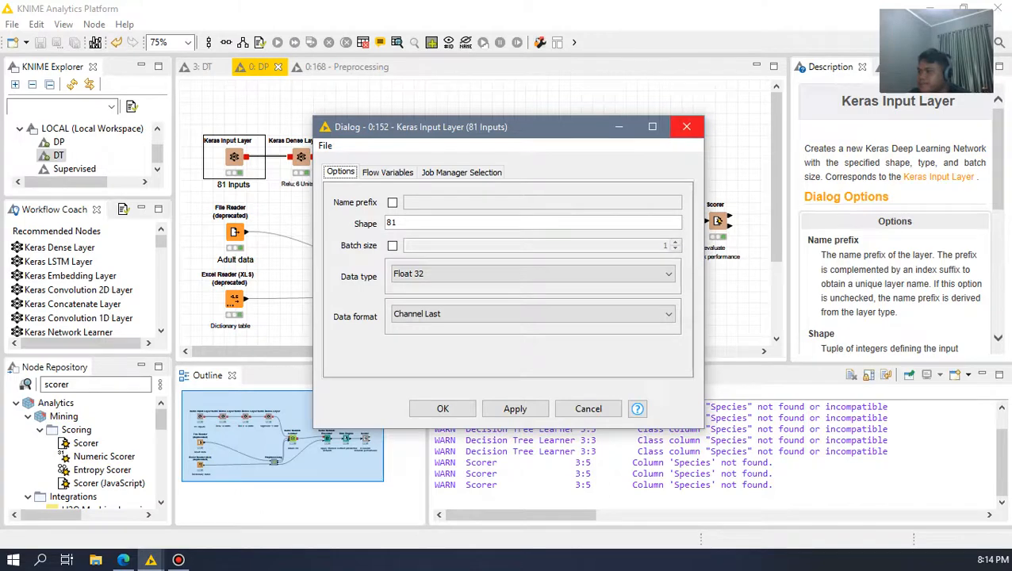
click(686, 126)
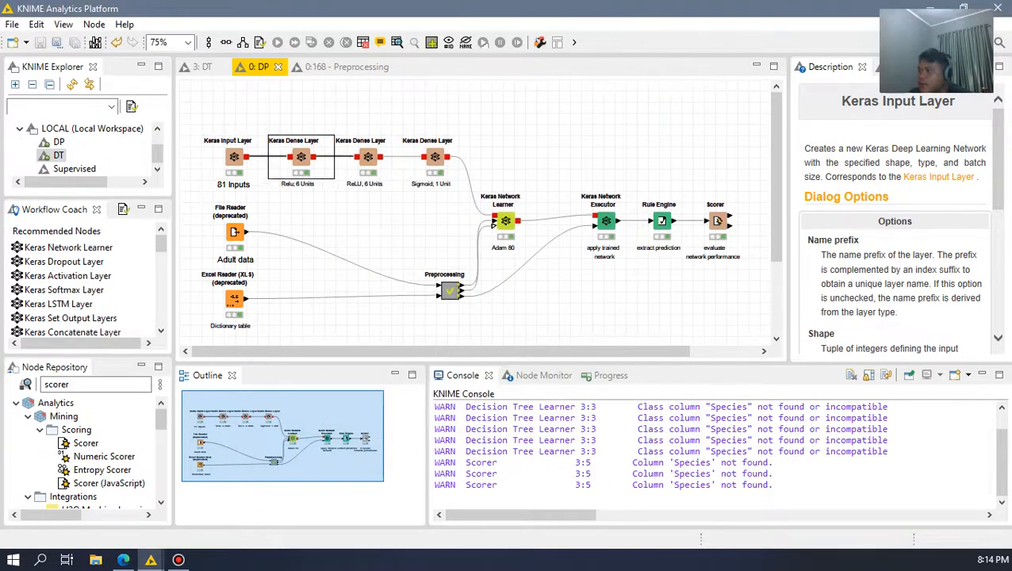
Step: Review the units and activation function of the first ReLU and the final Sigmoid Keras Dense Layer, closing each configuration
double_click(300, 157)
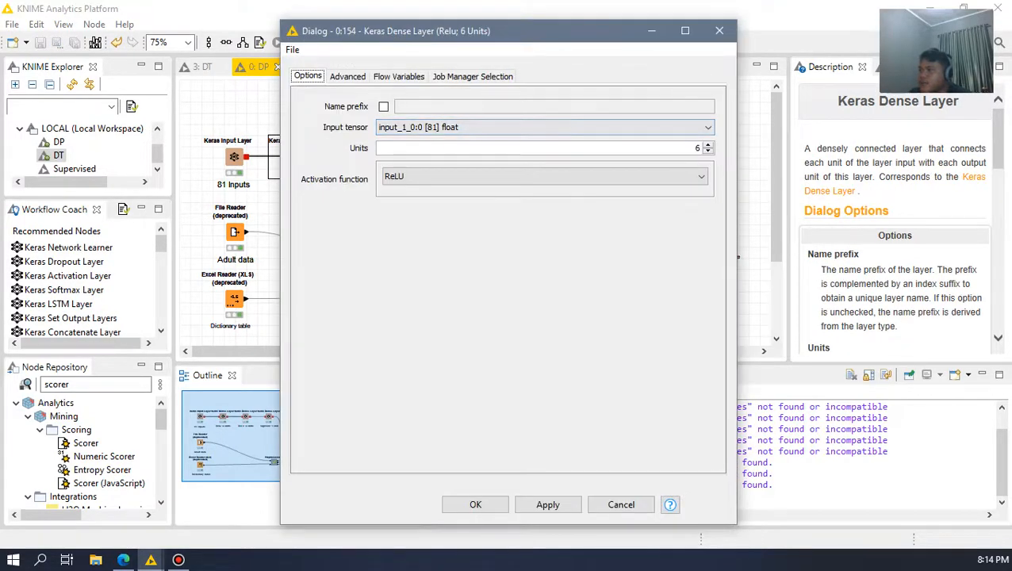
click(719, 30)
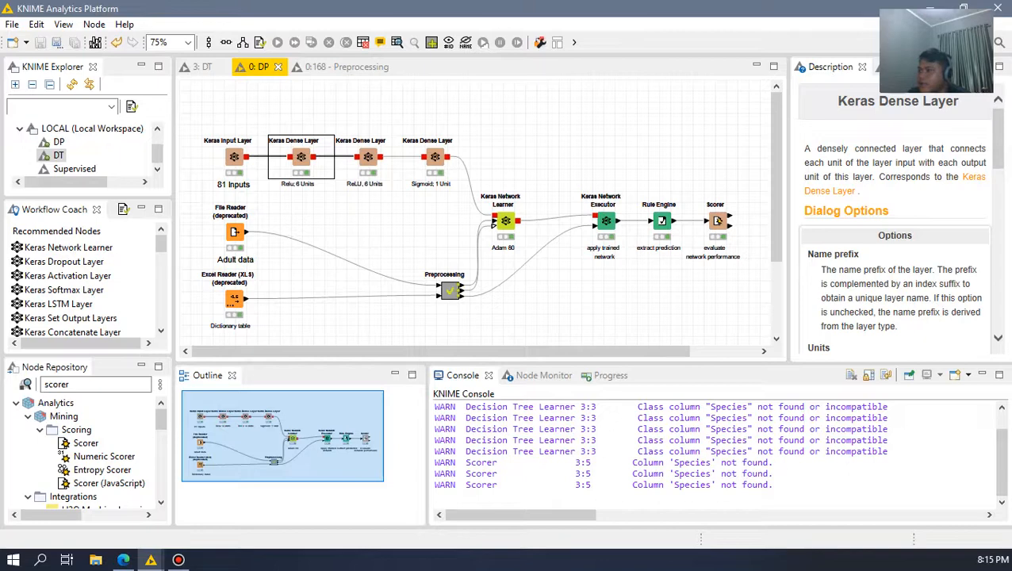
double_click(435, 157)
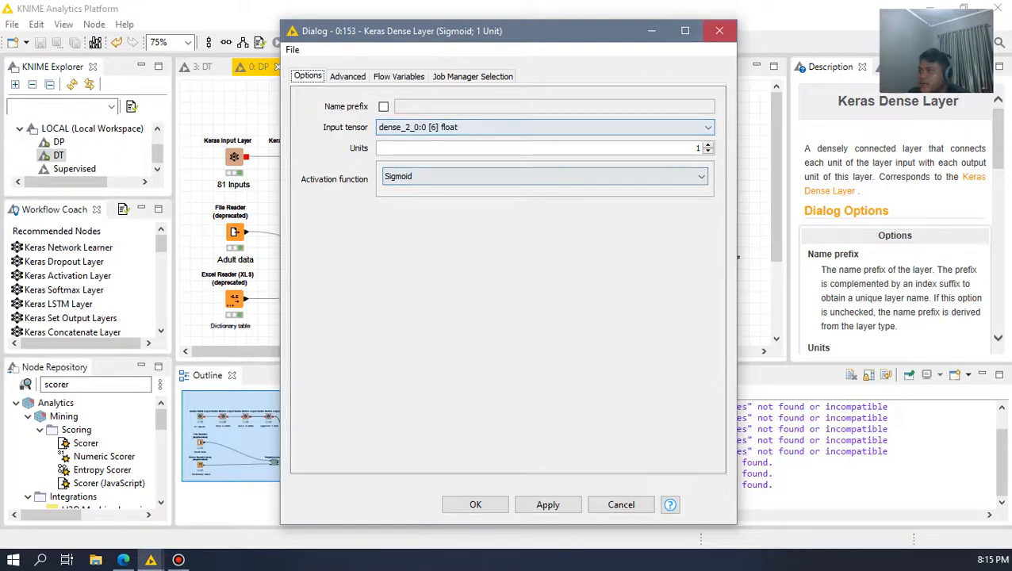
click(719, 30)
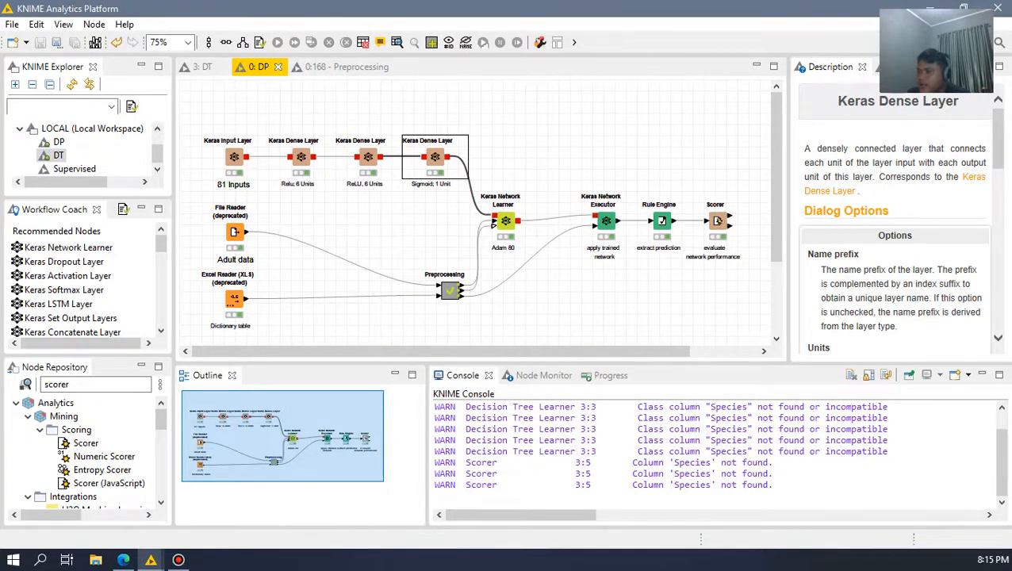
Step: Review the Keras Network Learner's input columns, target column and loss function, training options and available optimizers, keeping Adam, and close its configuration
double_click(505, 222)
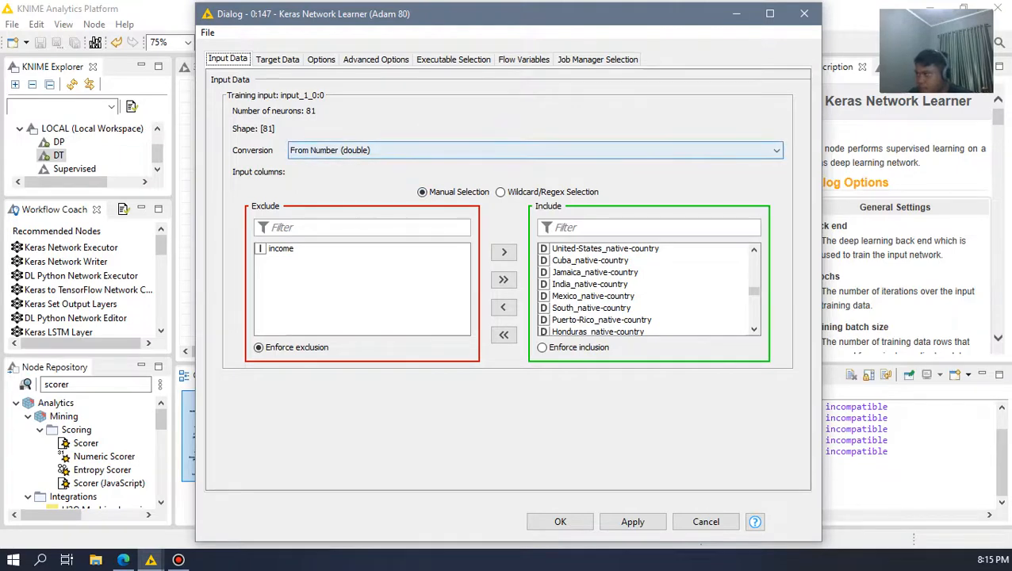
click(278, 60)
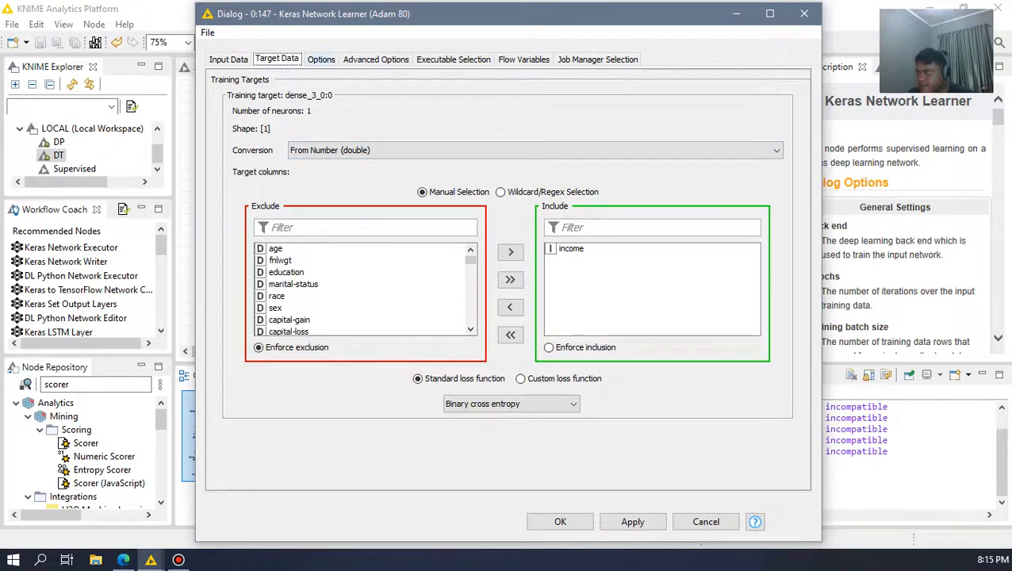
click(321, 59)
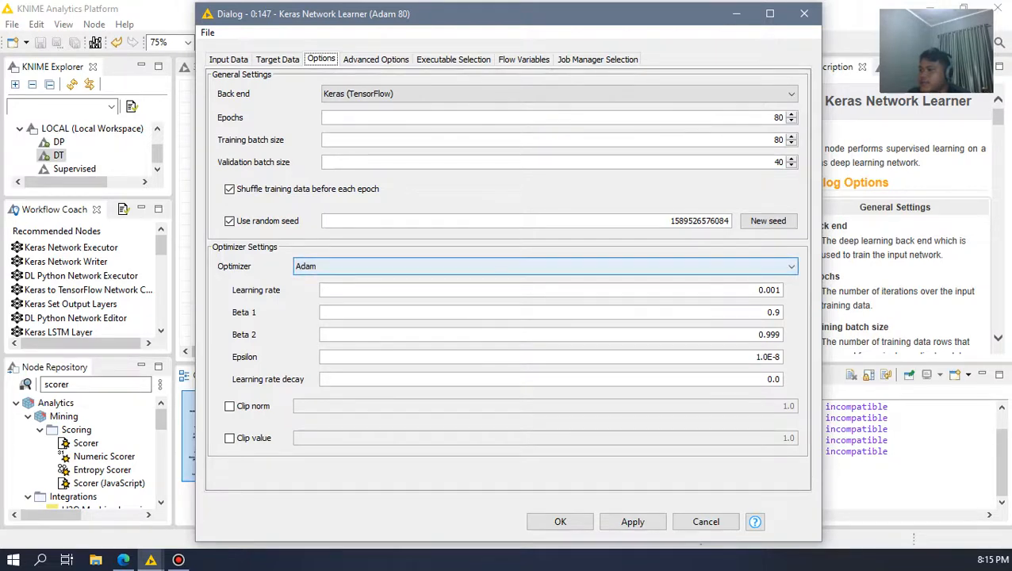
click(539, 266)
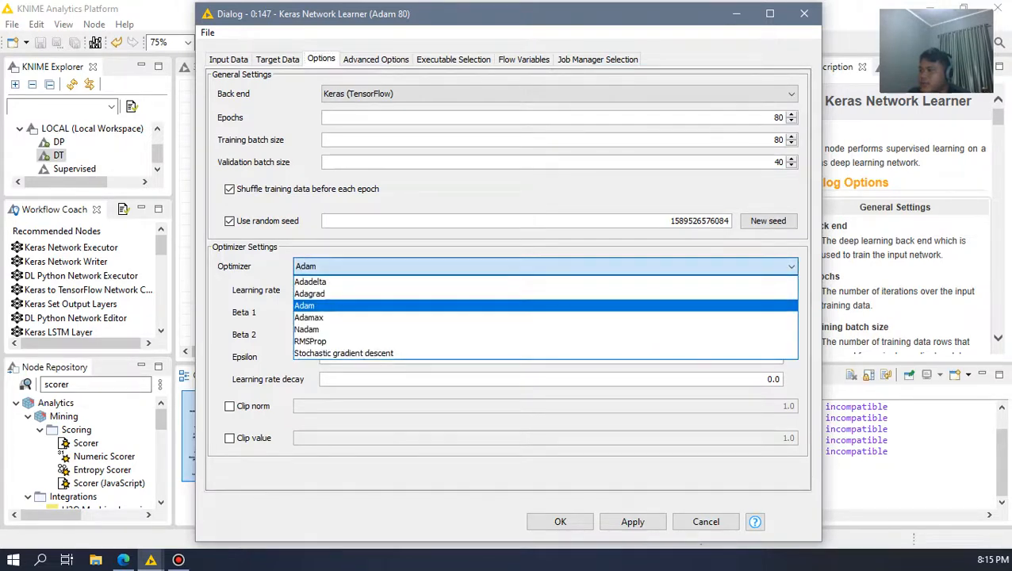
click(540, 305)
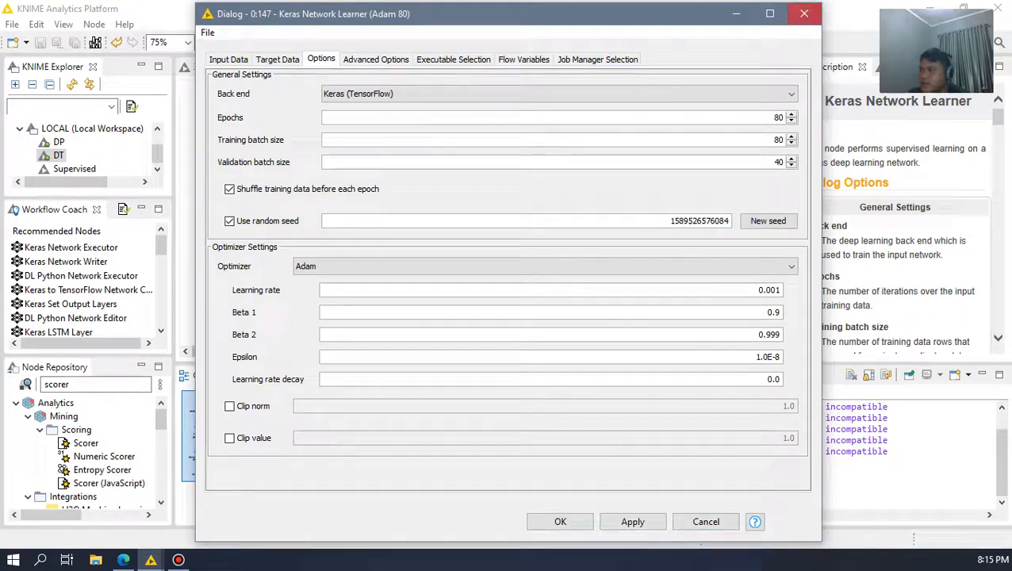
click(803, 14)
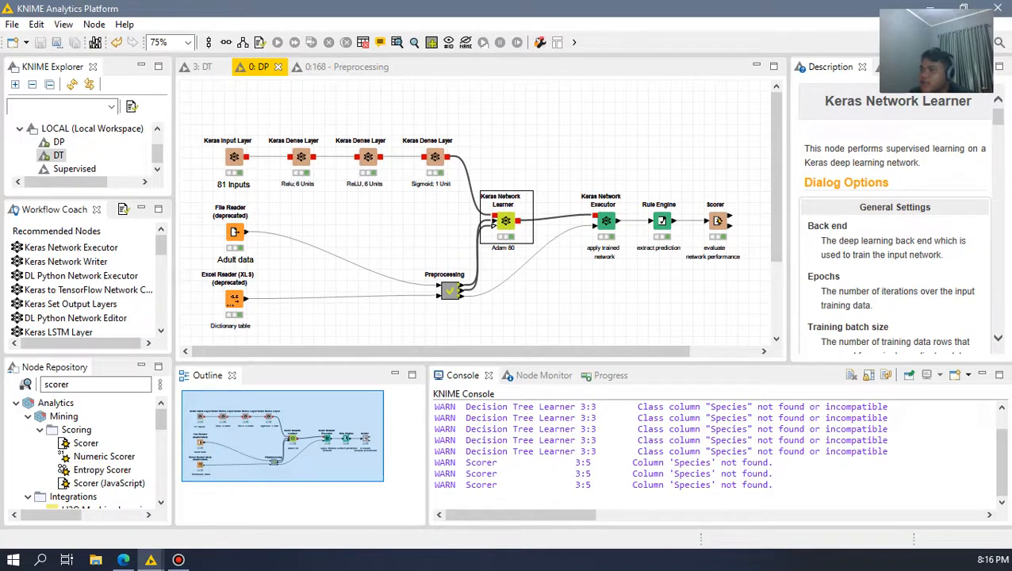
Step: Open the Keras Network Executor's configuration and review its general and input settings, advanced options and executable selection
click(523, 317)
drag(507, 351, 532, 351)
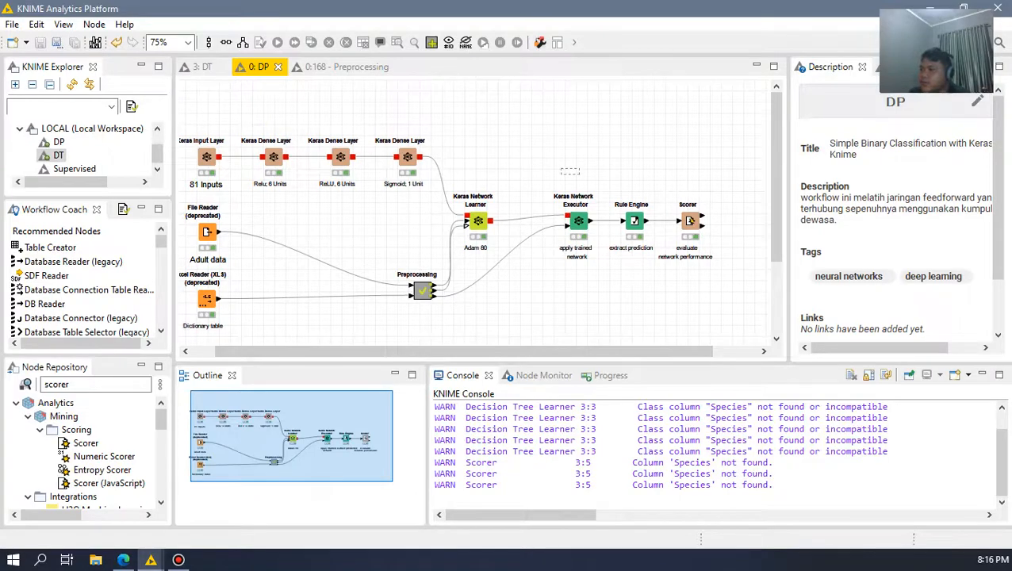
click(578, 221)
double_click(579, 220)
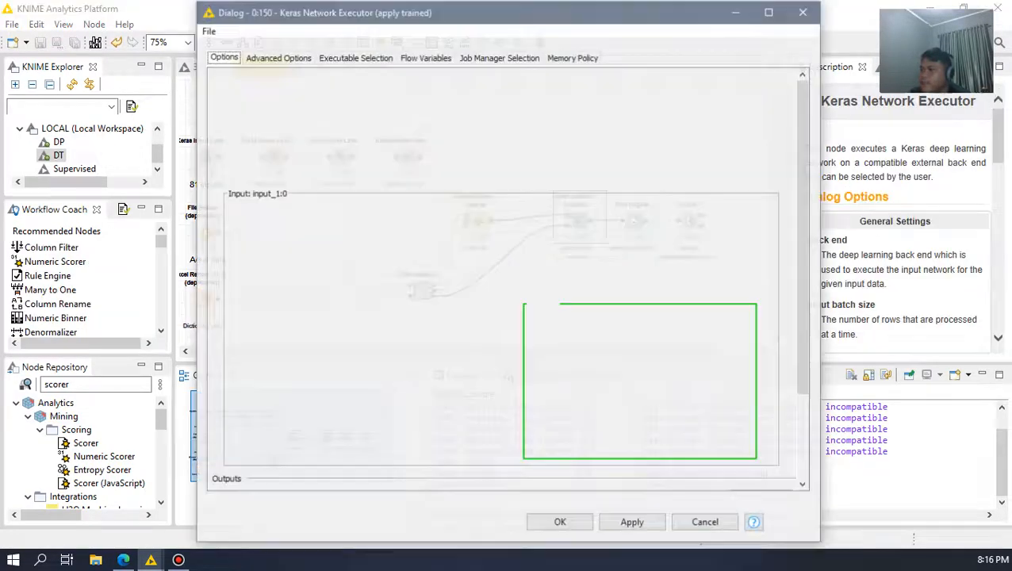
scroll(639, 388, down, 5)
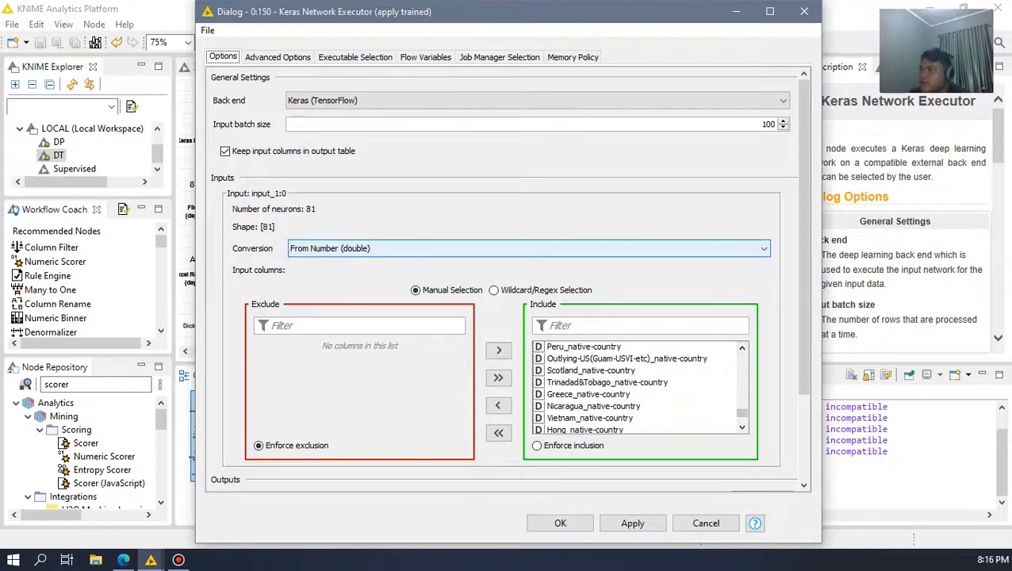
click(278, 57)
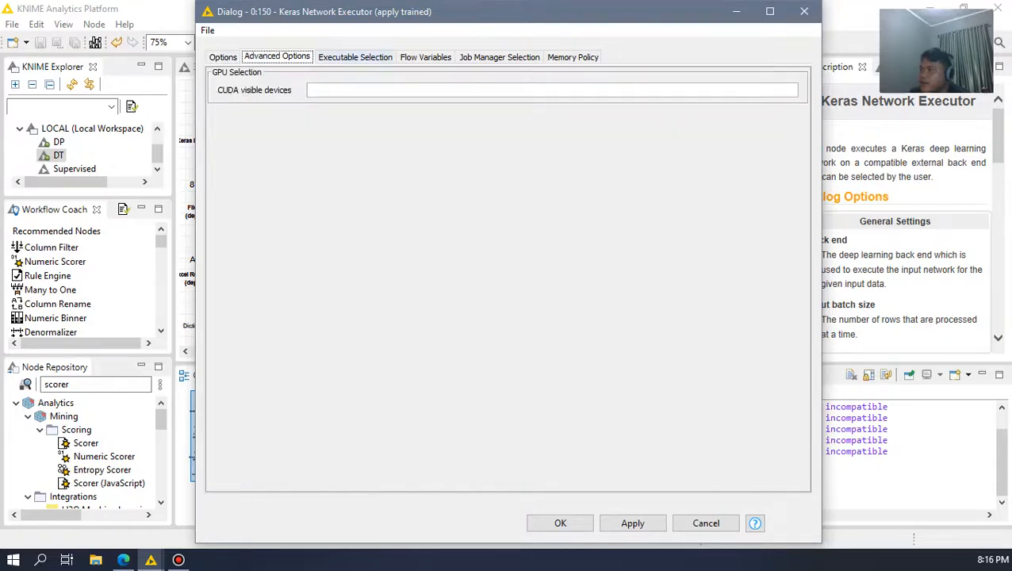
click(355, 58)
click(223, 57)
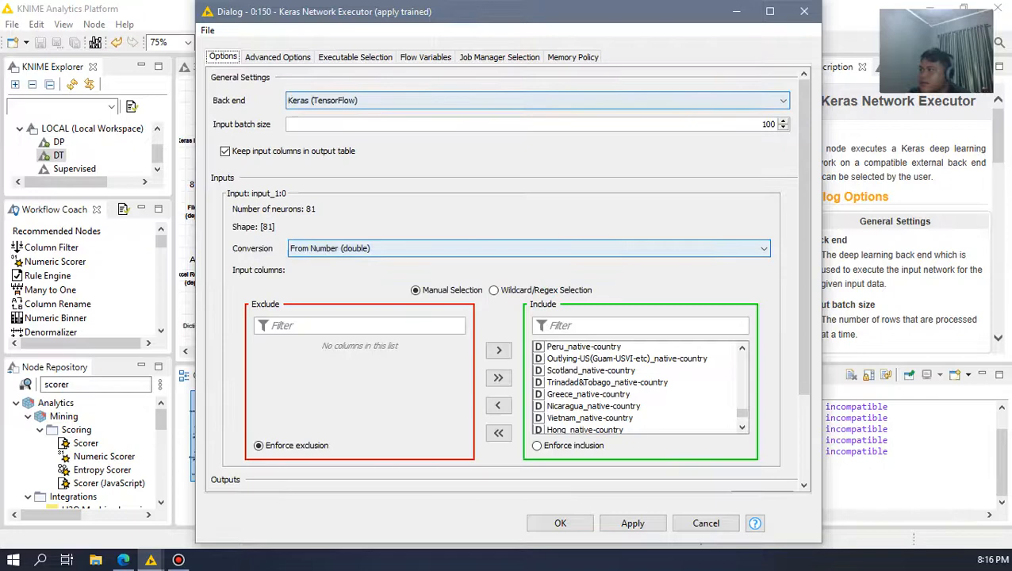
Step: Review the executor's output settings and conversion choices, keeping To Number (double), and cancel the configuration
scroll(508, 277, down, 2)
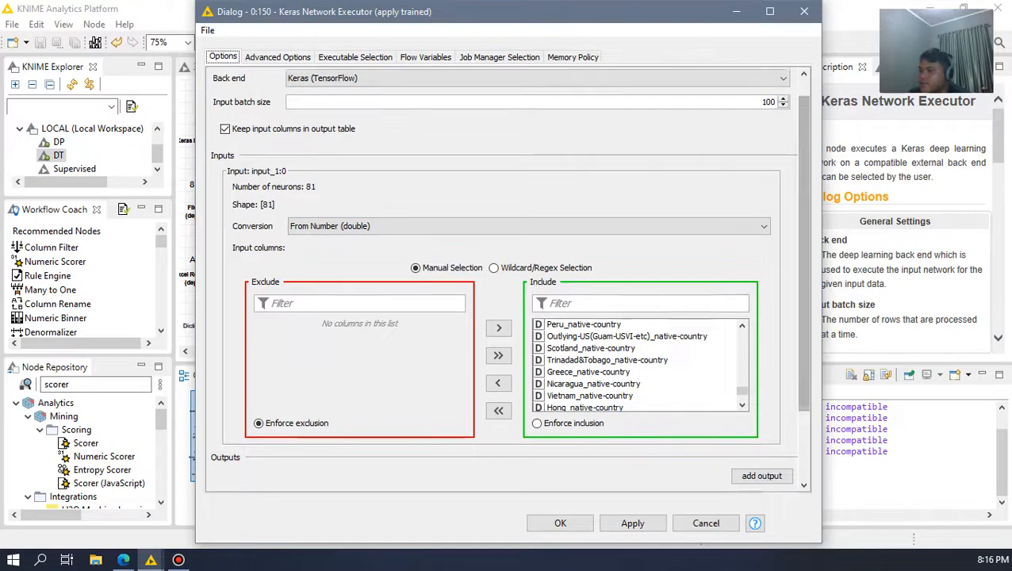
scroll(507, 278, down, 5)
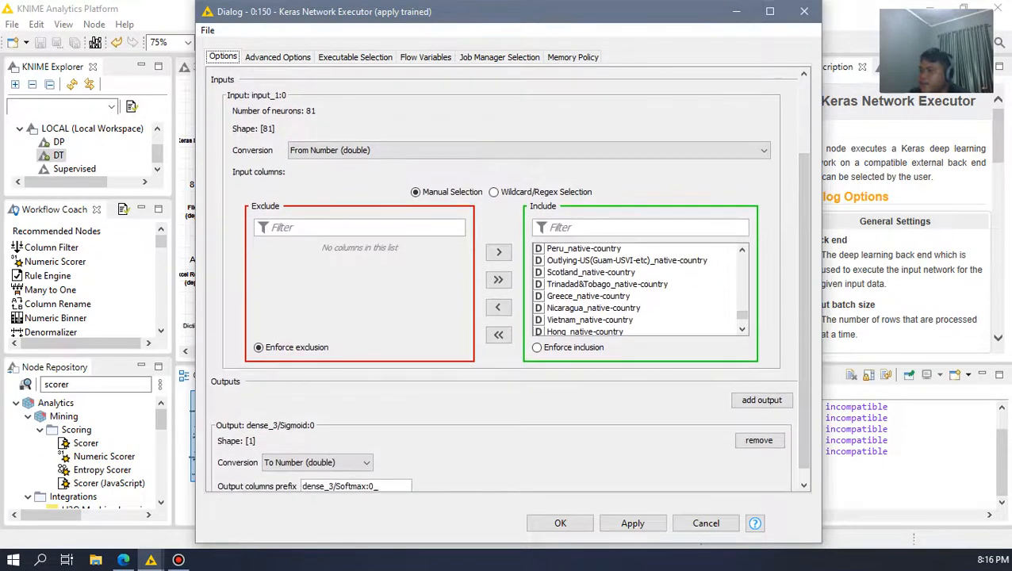
scroll(508, 278, down, 1)
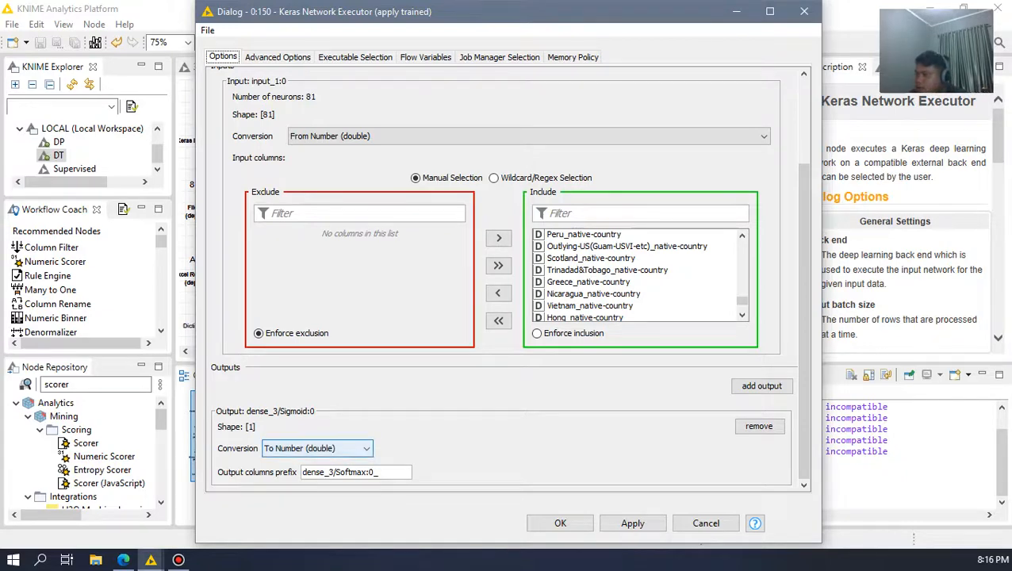
click(318, 448)
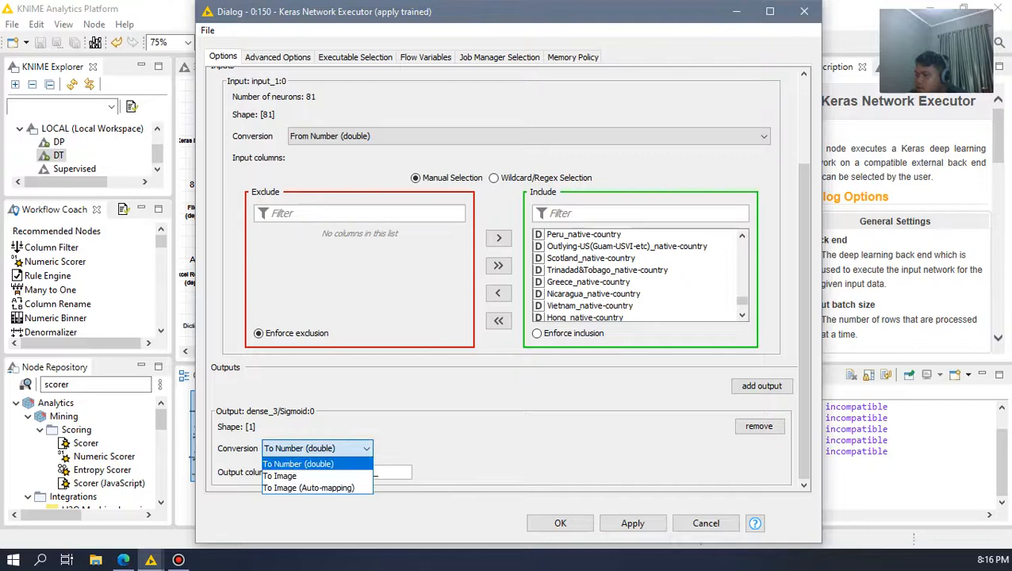
click(309, 460)
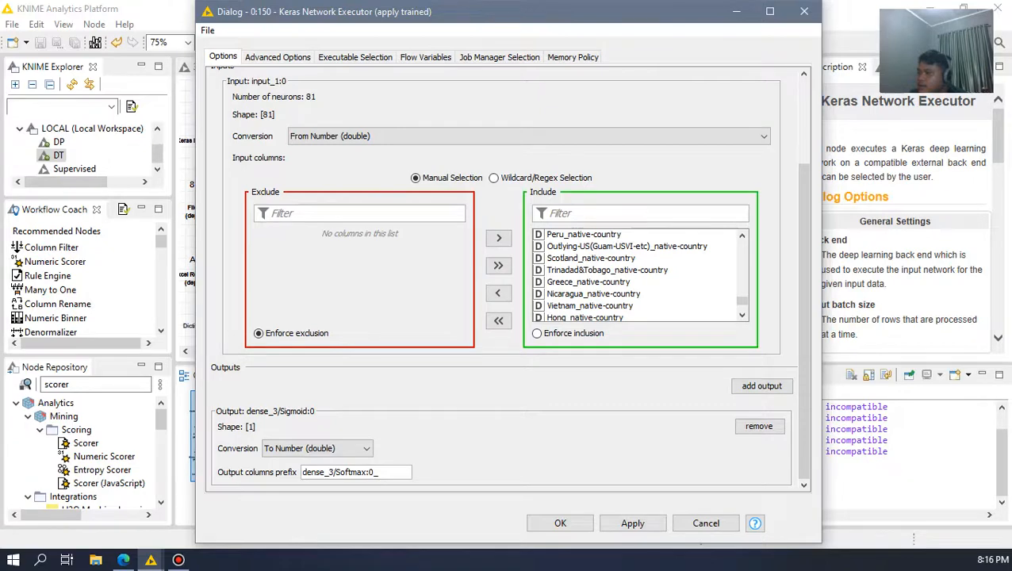
click(706, 522)
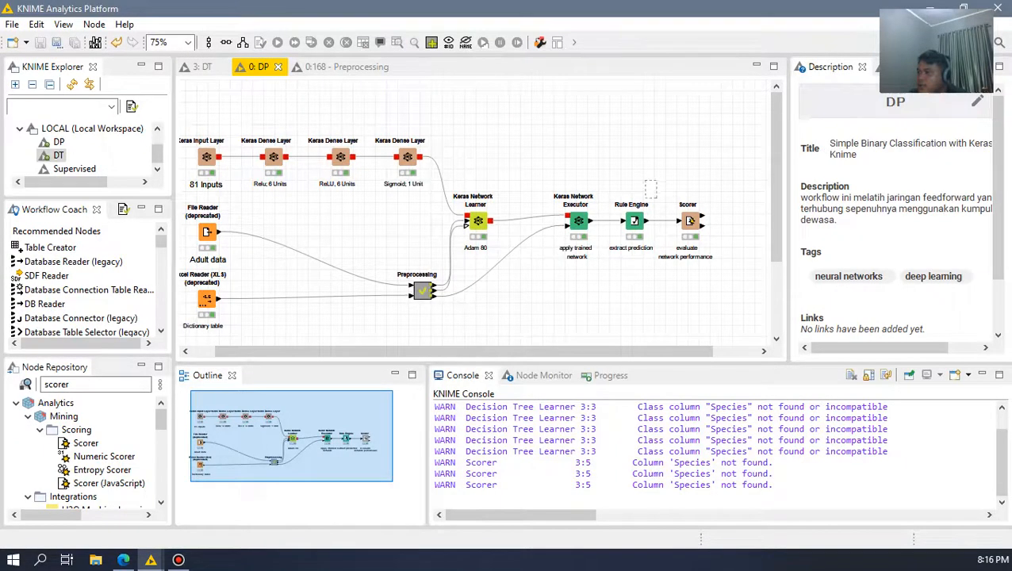
Step: Review the Rule Engine's expression that derives the prediction column from the network output, and close its configuration
click(646, 193)
drag(613, 181, 656, 255)
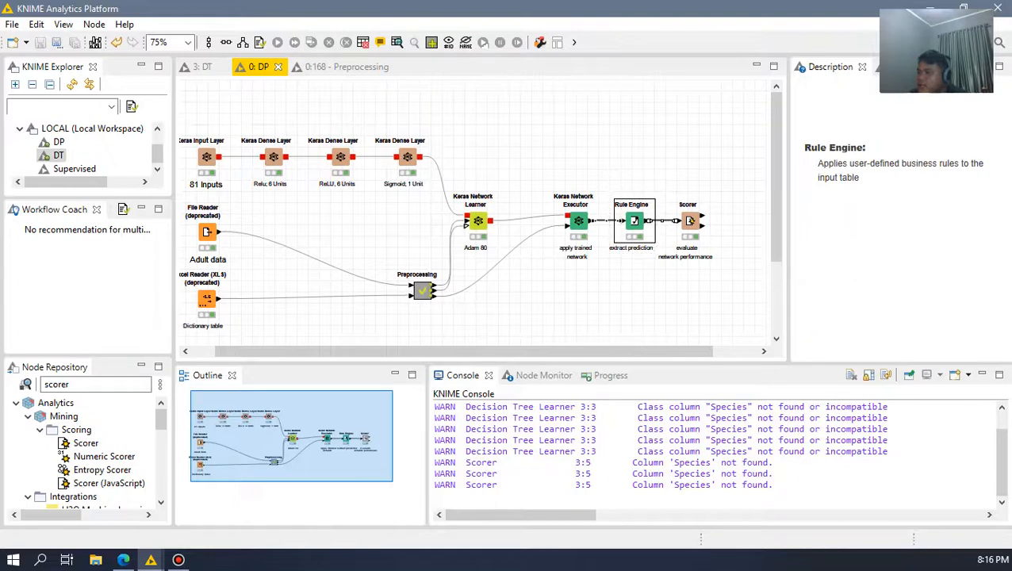
click(611, 313)
drag(602, 352, 620, 351)
double_click(613, 222)
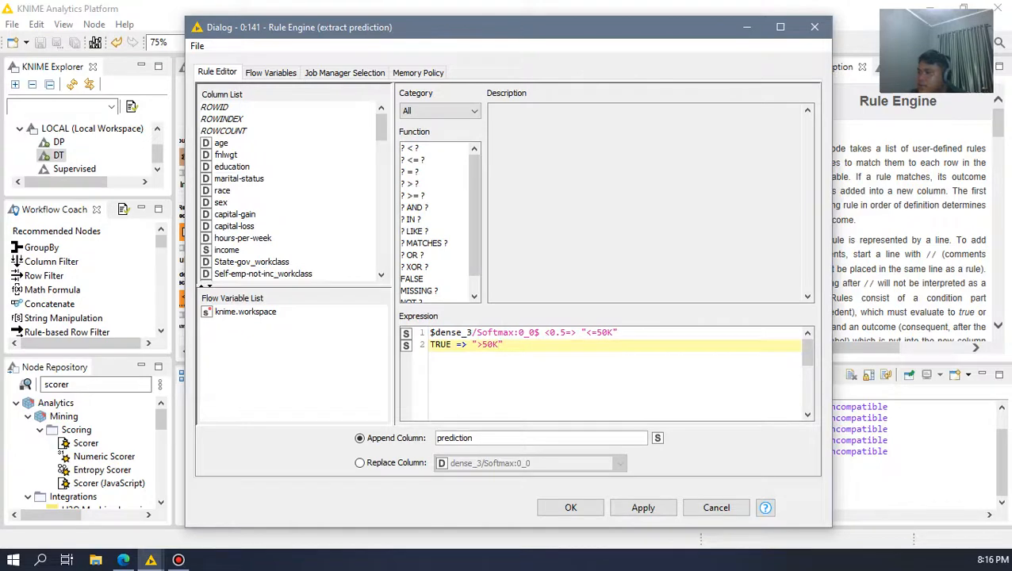
text(")
drag(430, 332, 585, 332)
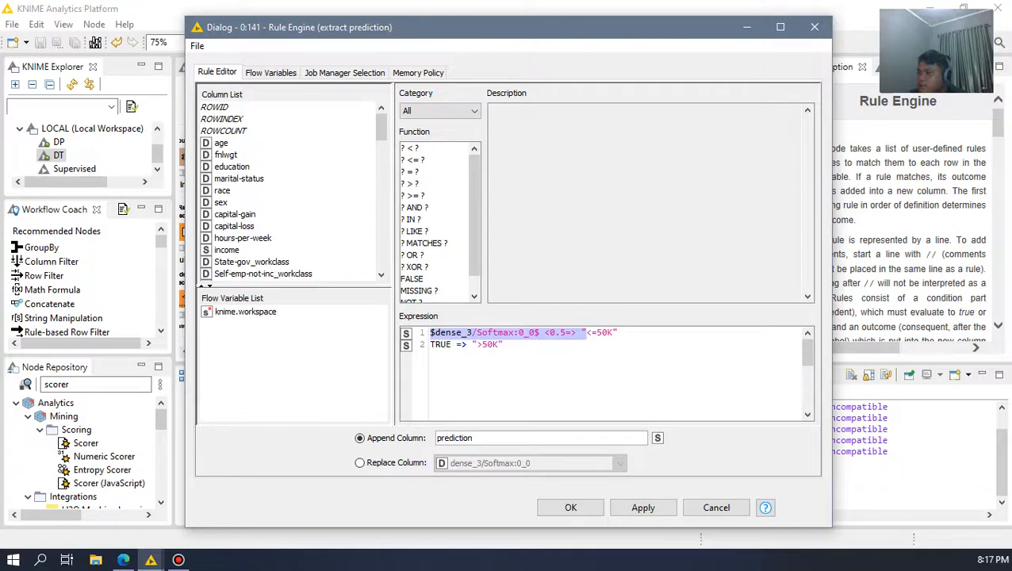
drag(715, 35, 708, 342)
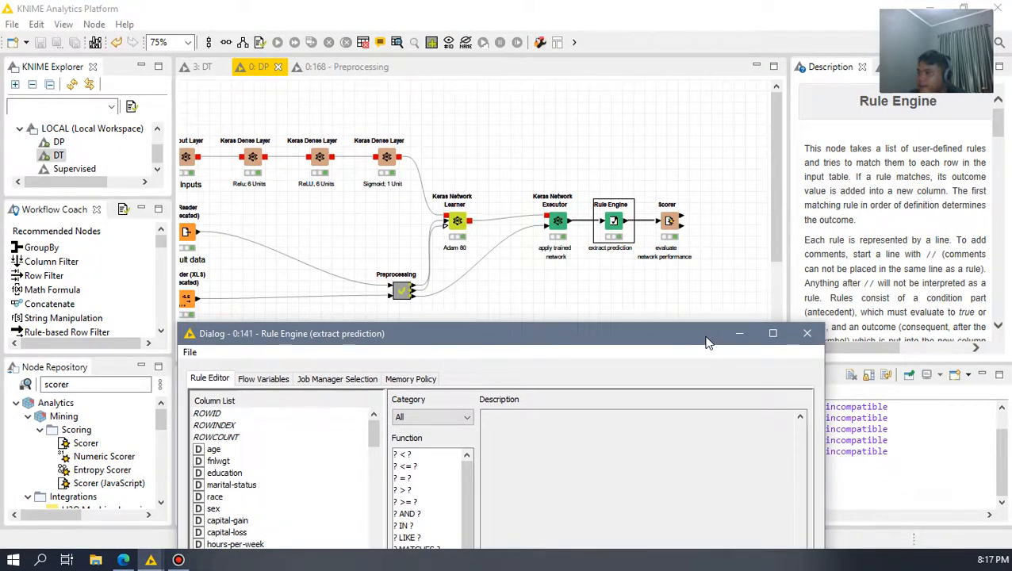
drag(708, 343, 709, 52)
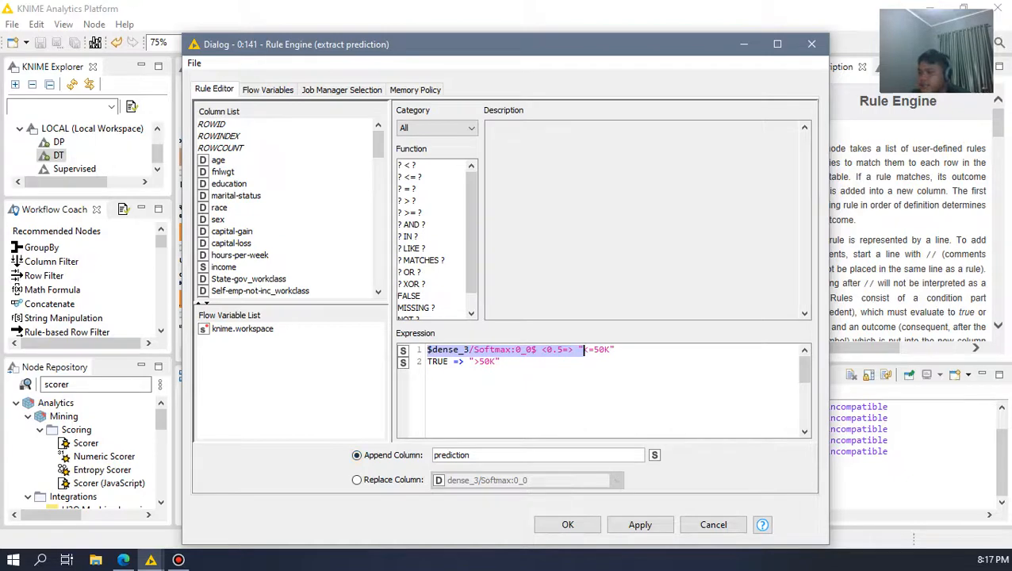
click(811, 43)
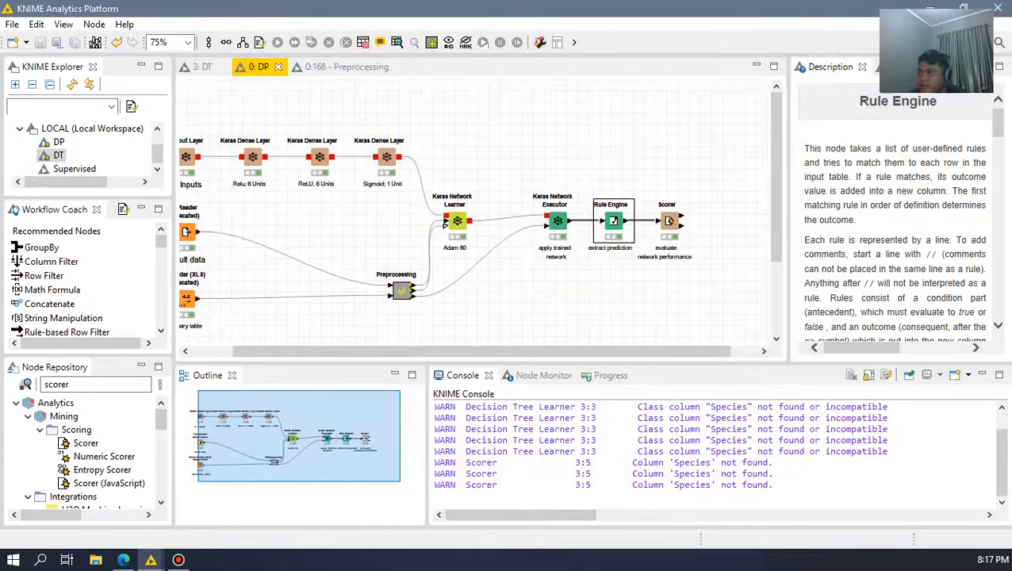
Step: Open the Rule Engine's classified values table and examine its columns from age and income through to prediction
drag(708, 198, 643, 272)
click(639, 287)
click(614, 221)
click(397, 42)
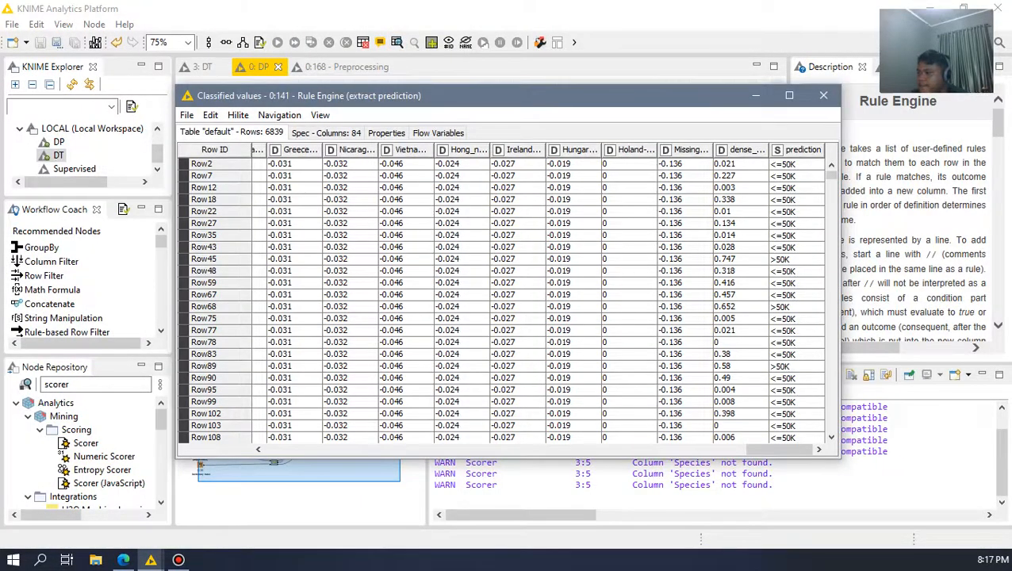
drag(777, 450, 297, 450)
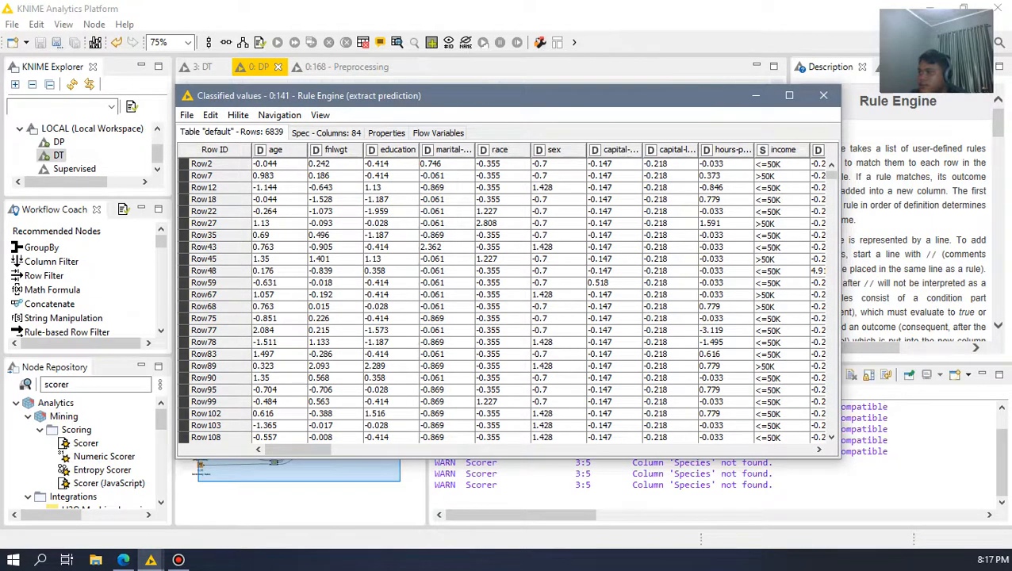
drag(297, 450, 779, 450)
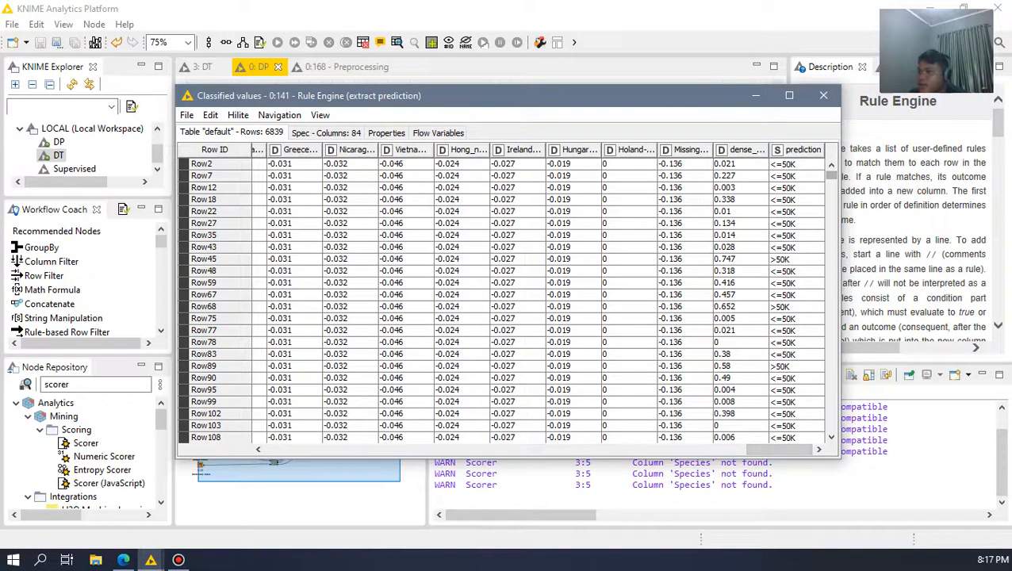
Step: Compare the prediction column with the original income column in the classified values table, and close the table
right_click(817, 152)
click(804, 151)
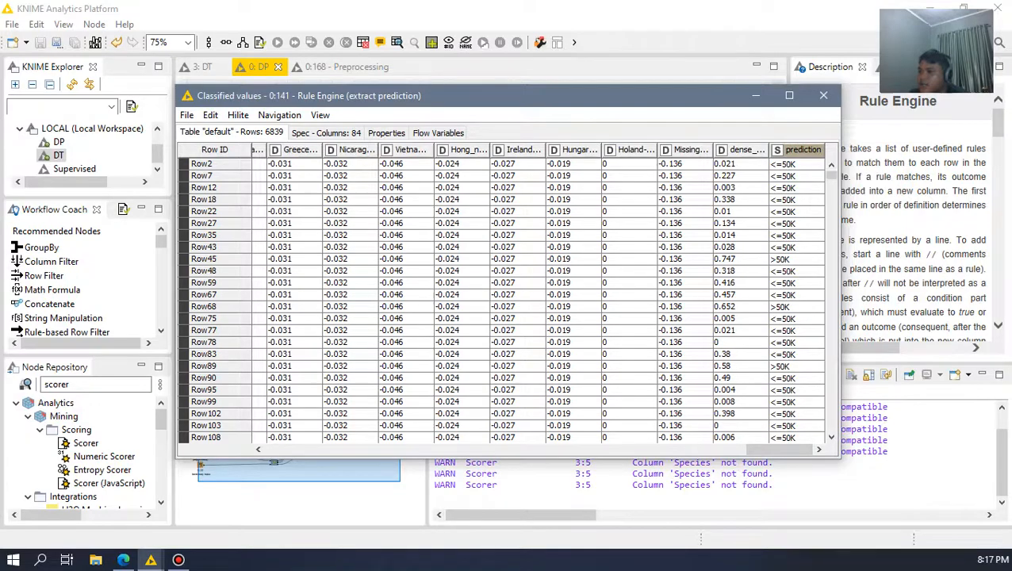
drag(777, 449, 297, 449)
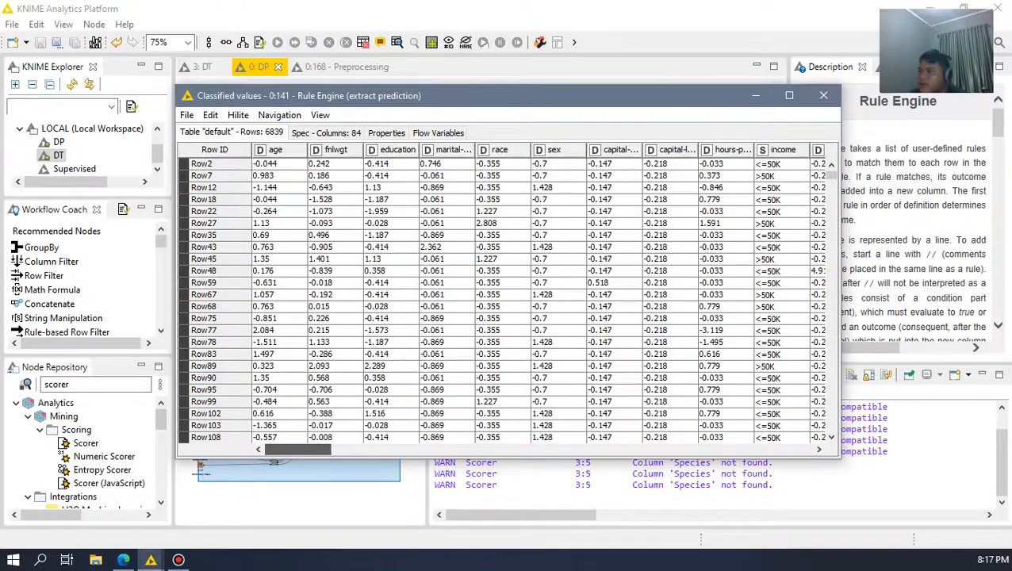
drag(298, 449, 777, 449)
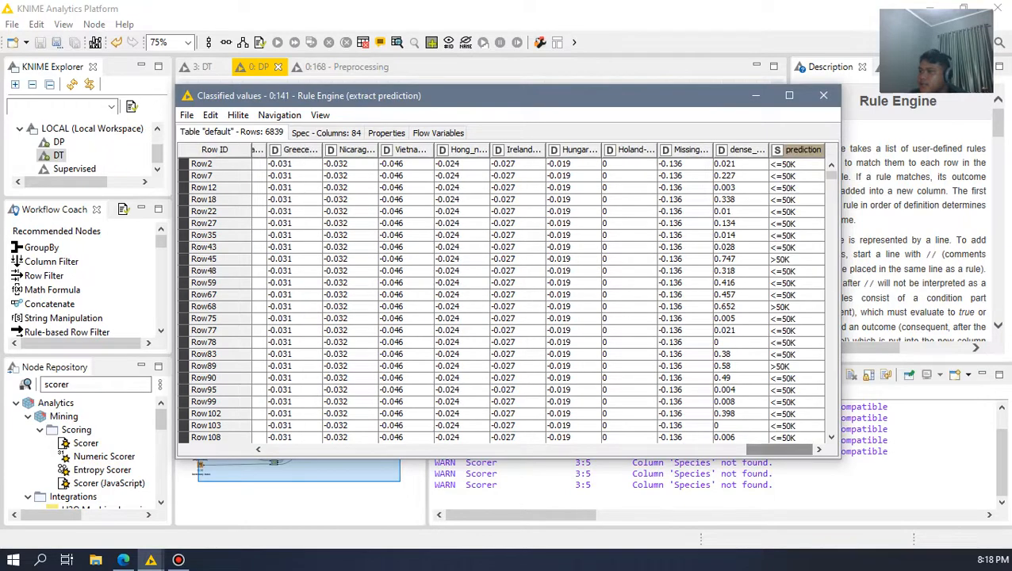
click(823, 95)
Step: Open the Scorer node's configuration, review its income and prediction columns and missing-value handling, and close it without changes
click(746, 159)
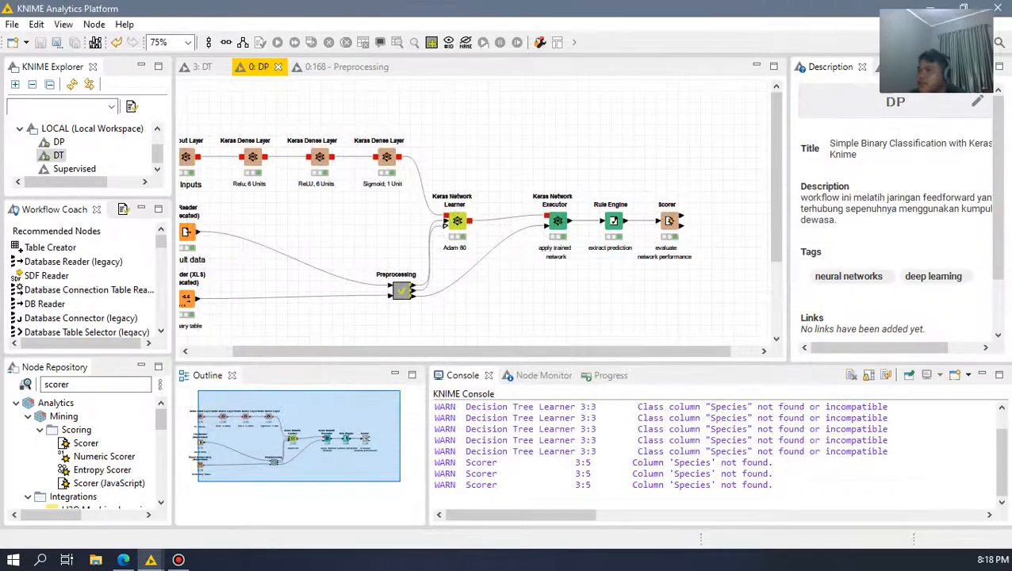
click(669, 221)
drag(639, 187, 702, 266)
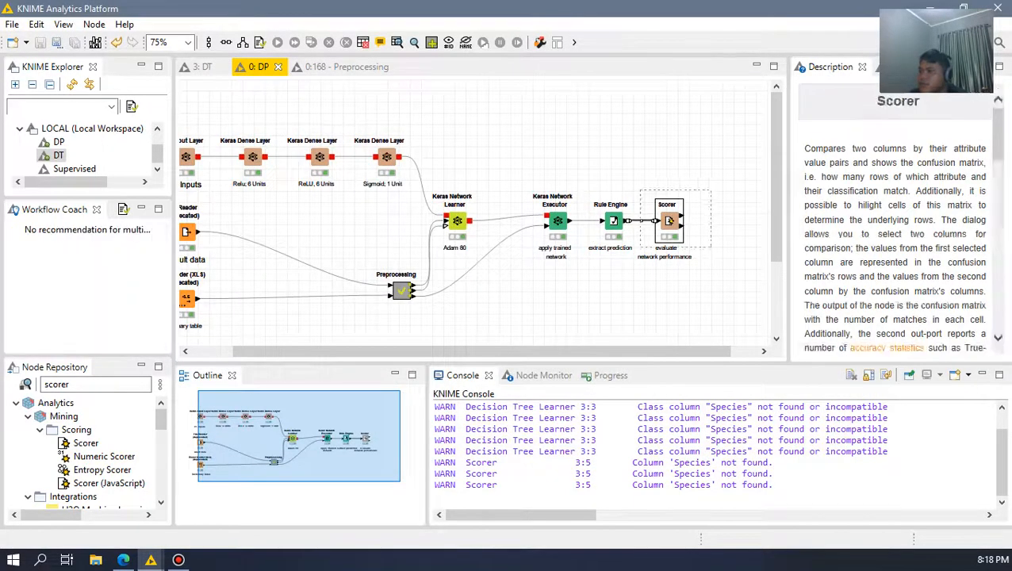
click(730, 174)
click(669, 220)
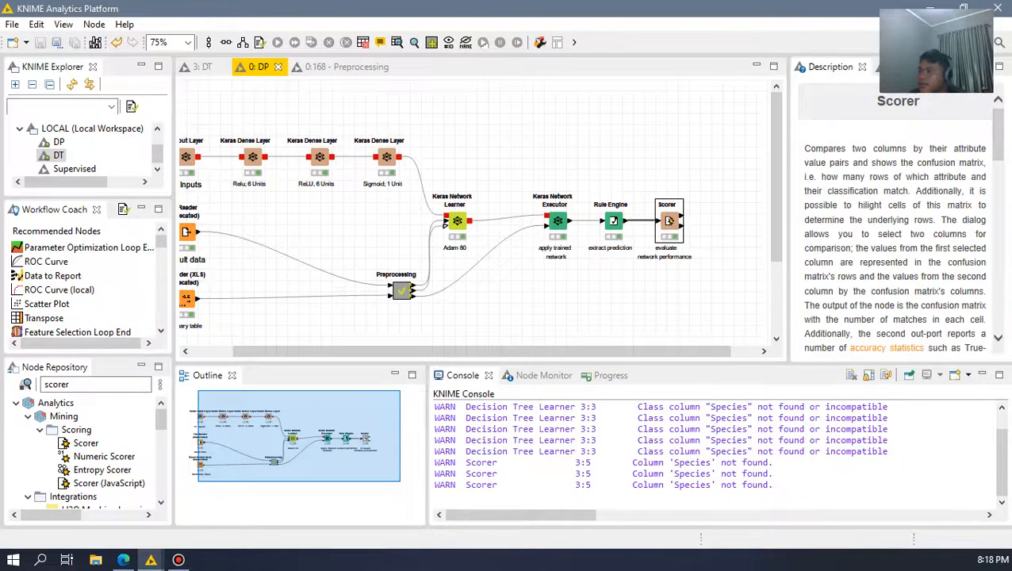
double_click(668, 220)
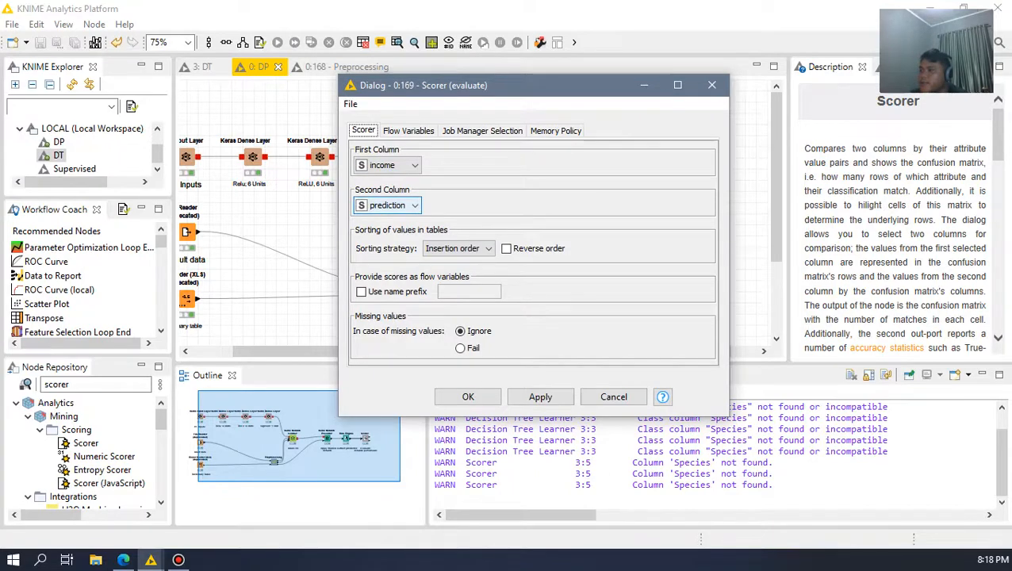
drag(581, 90, 711, 58)
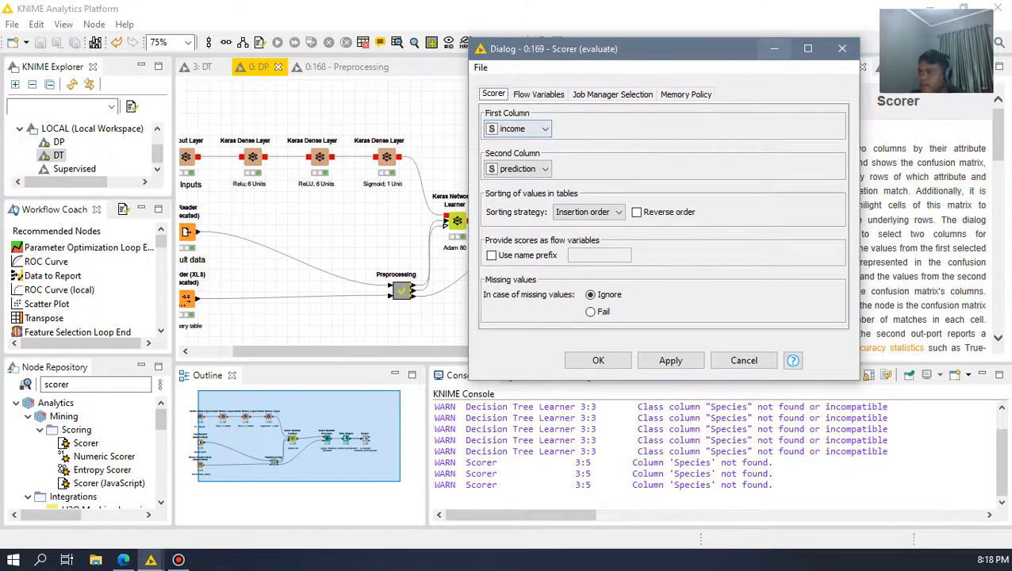
drag(688, 49, 269, 98)
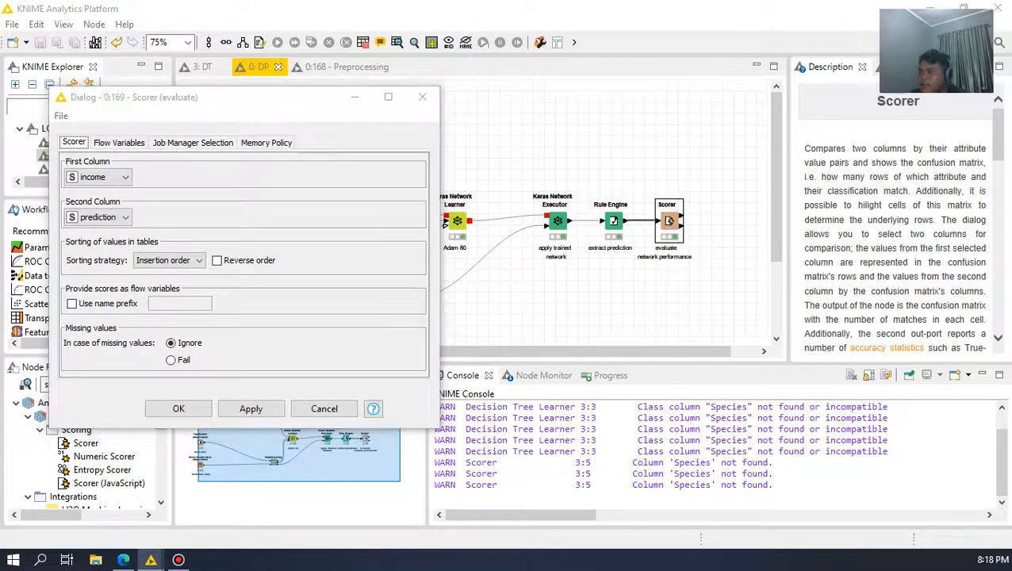
click(422, 97)
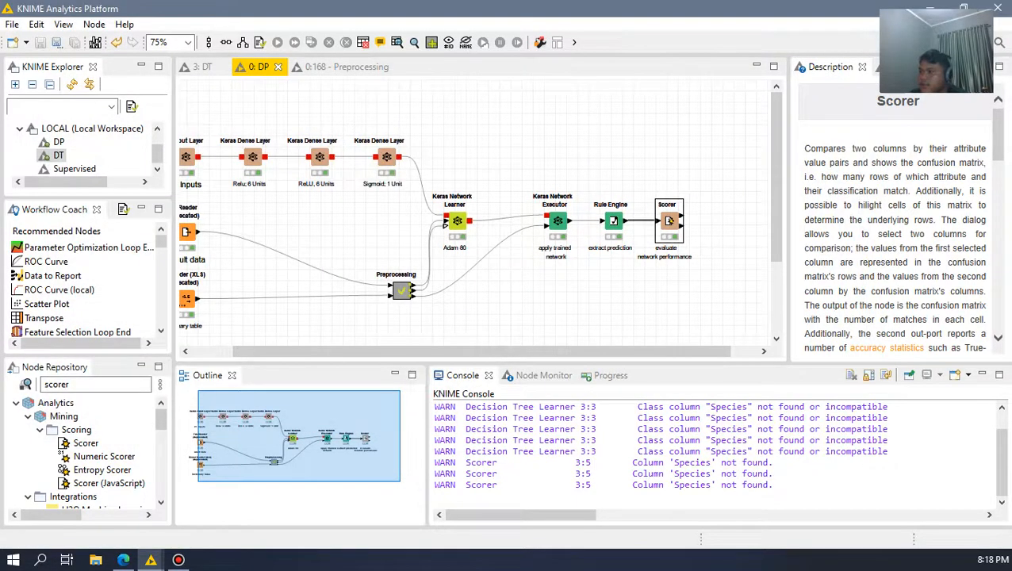
Step: Reopen the Rule Engine's classified values table, compare the first rows' income values with the prediction column, and close the table
click(613, 222)
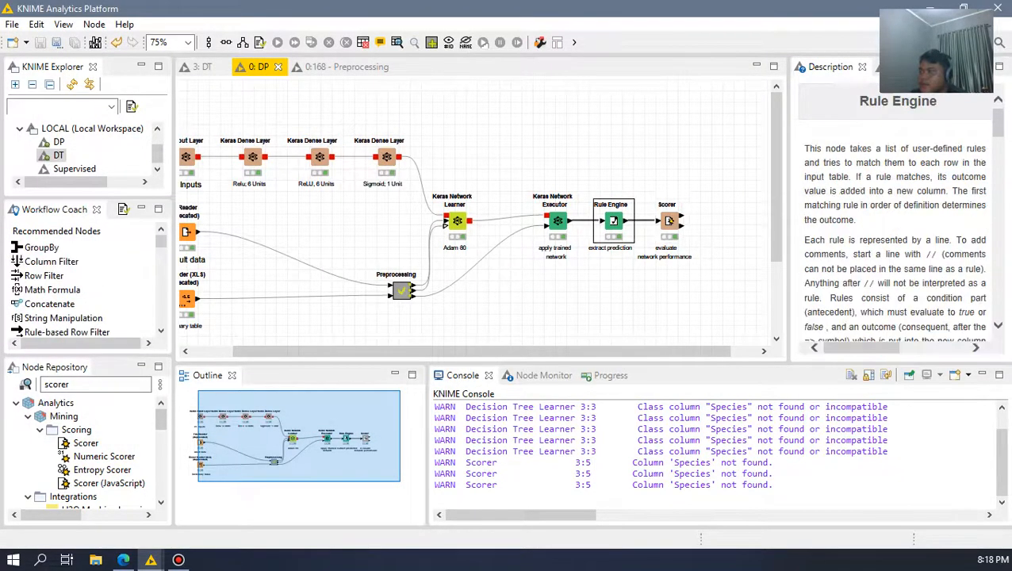
click(396, 43)
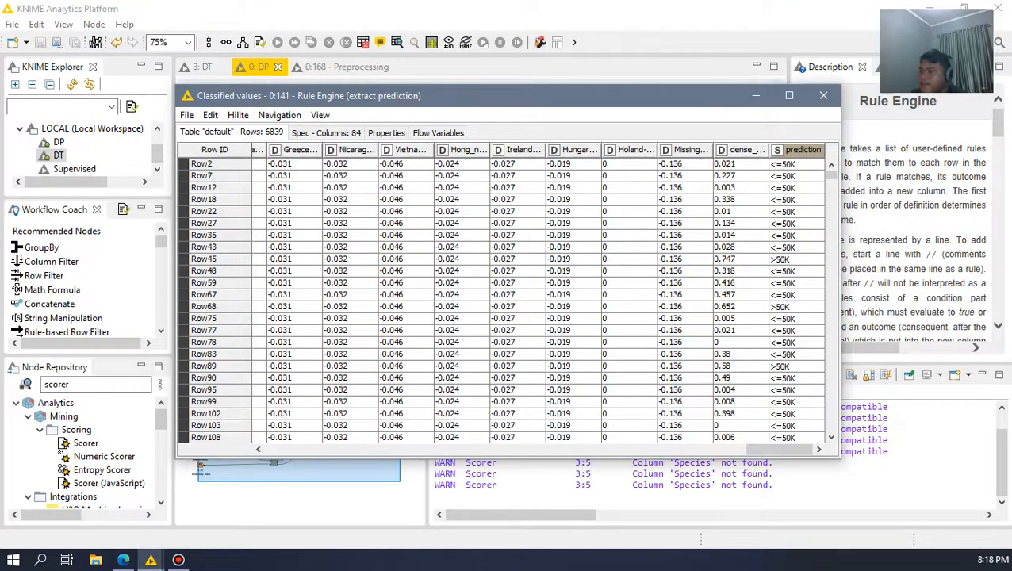
click(801, 150)
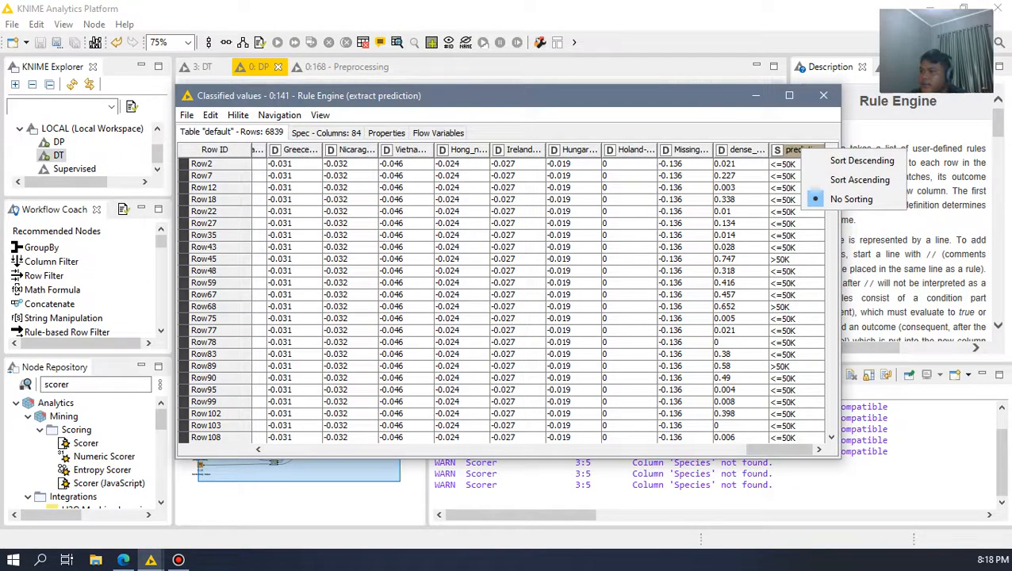
click(779, 450)
drag(778, 449, 301, 450)
right_click(728, 150)
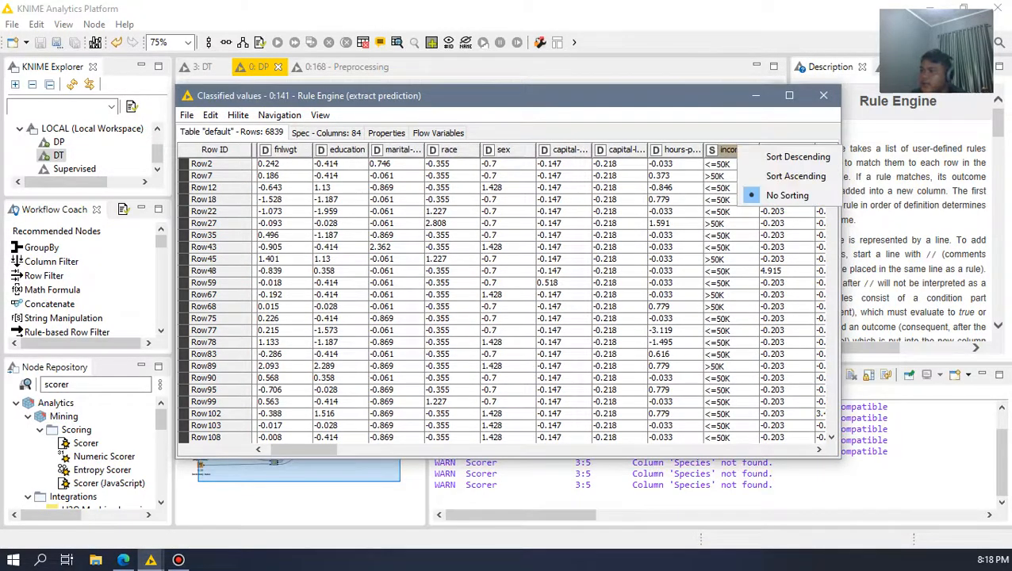
drag(725, 164, 725, 260)
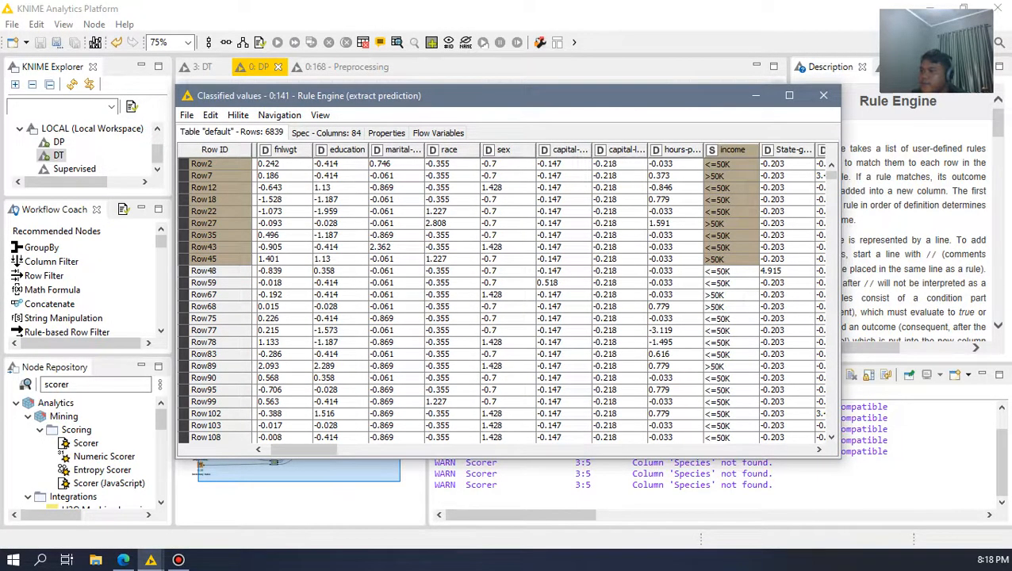
click(728, 148)
drag(304, 450, 777, 449)
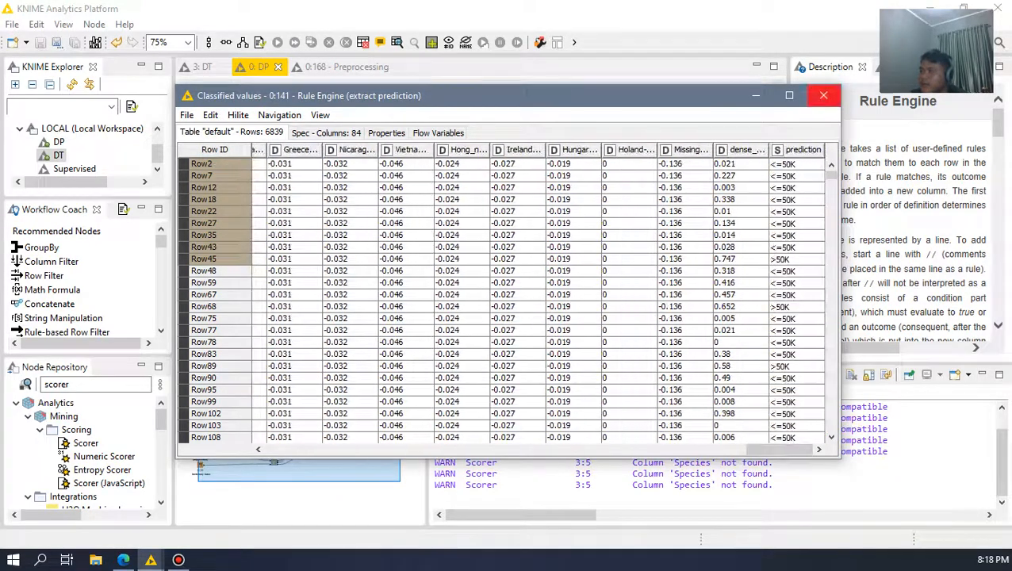
click(823, 95)
Step: Recheck the Scorer's column configuration, then examine its confusion matrix with the accuracy and error figures, and close the view
double_click(669, 222)
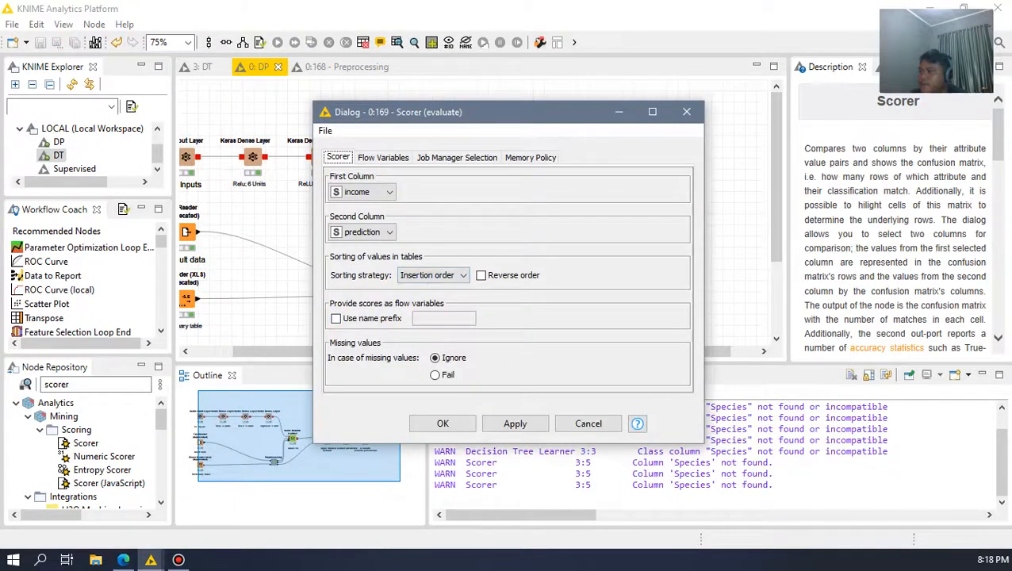
click(685, 111)
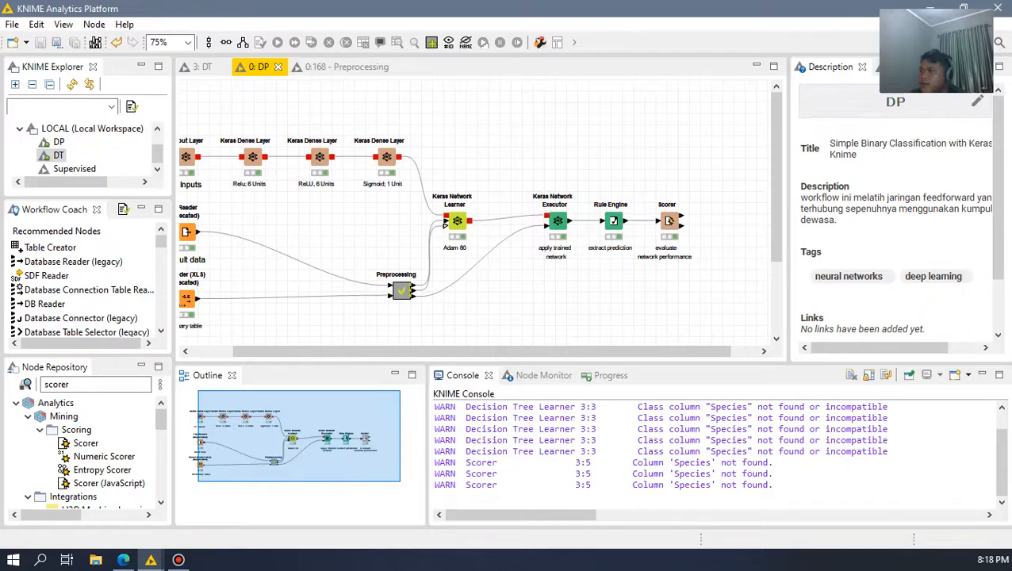
click(669, 222)
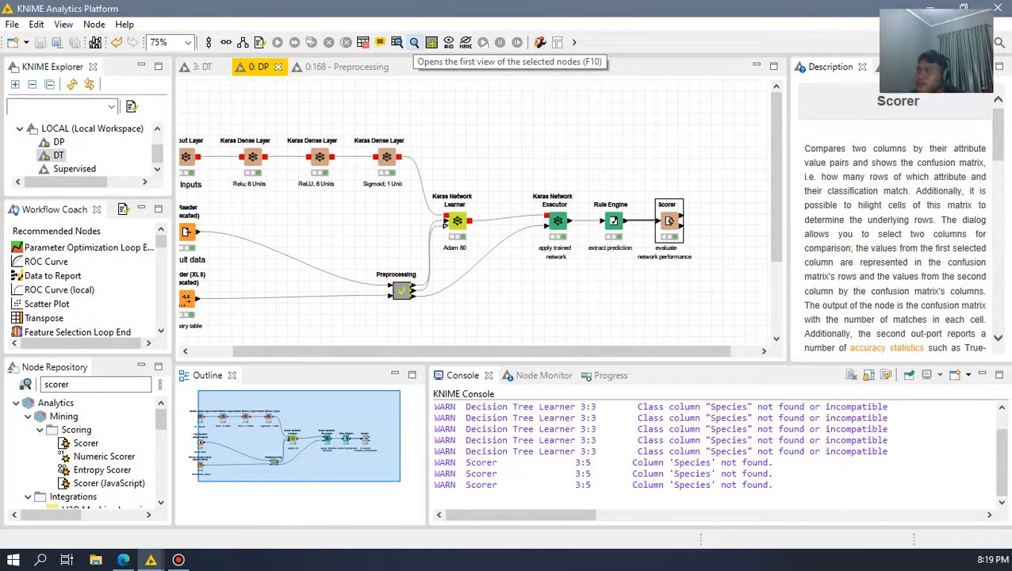
click(413, 42)
drag(518, 89, 531, 54)
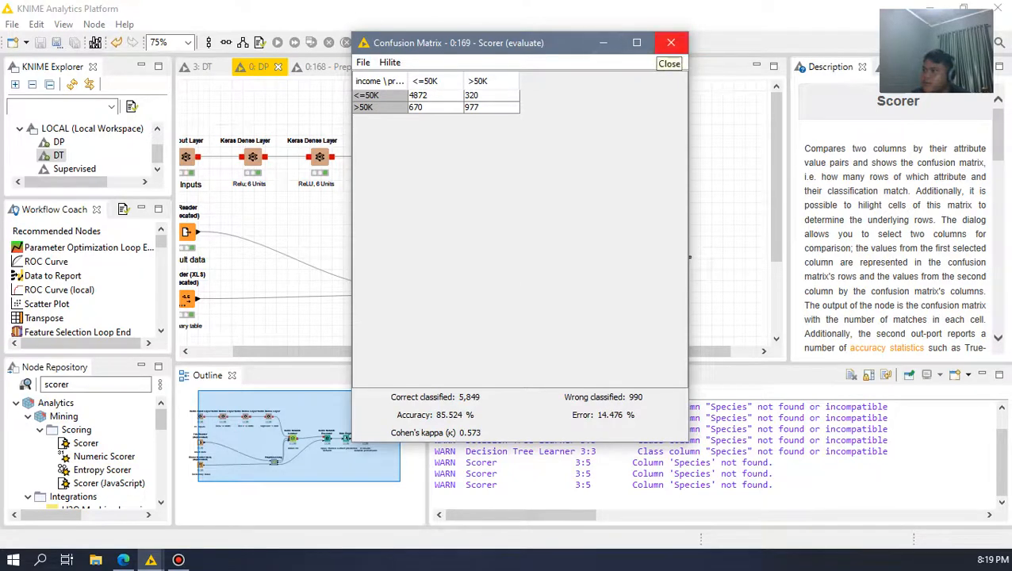
click(671, 42)
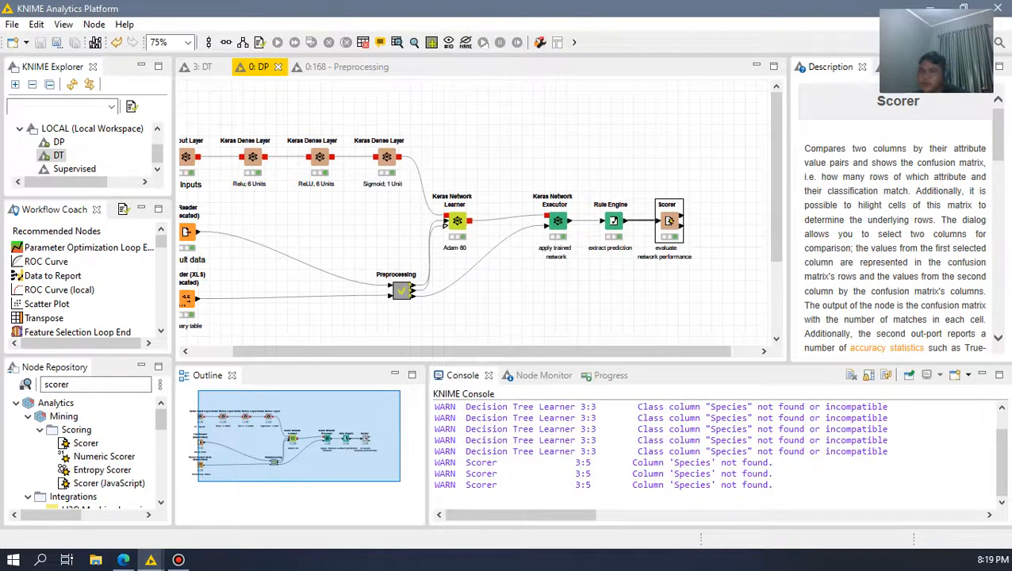